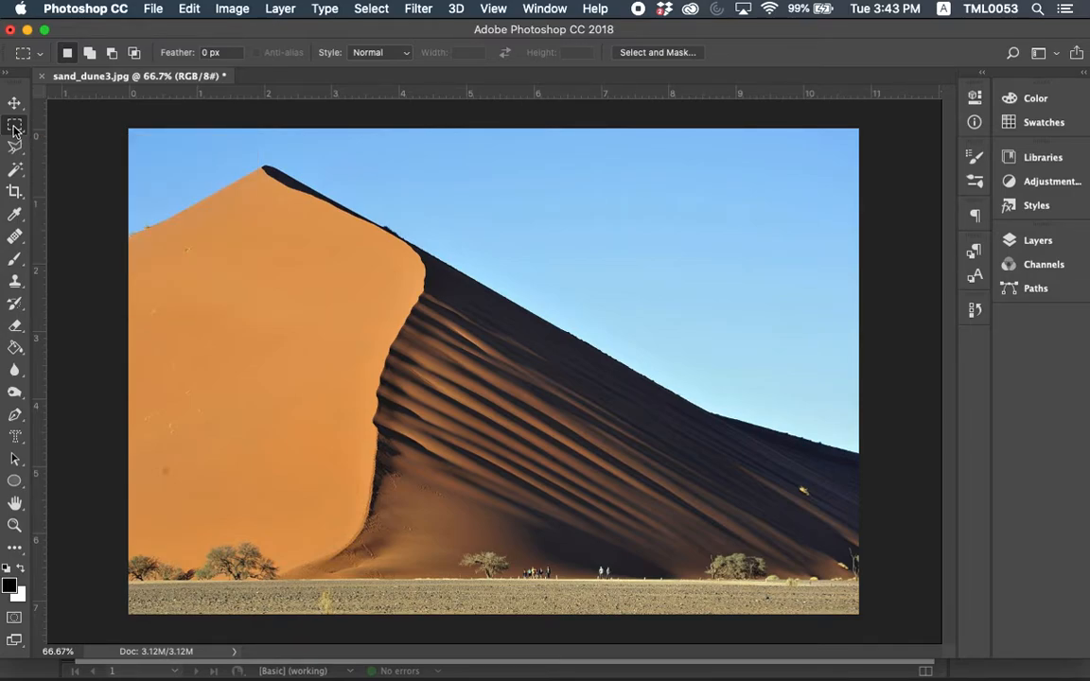
- Draw a circular Elliptical Marquee selection about 526 px across over the dune ridge and shift it toward the dune's peak
right_click(15, 129)
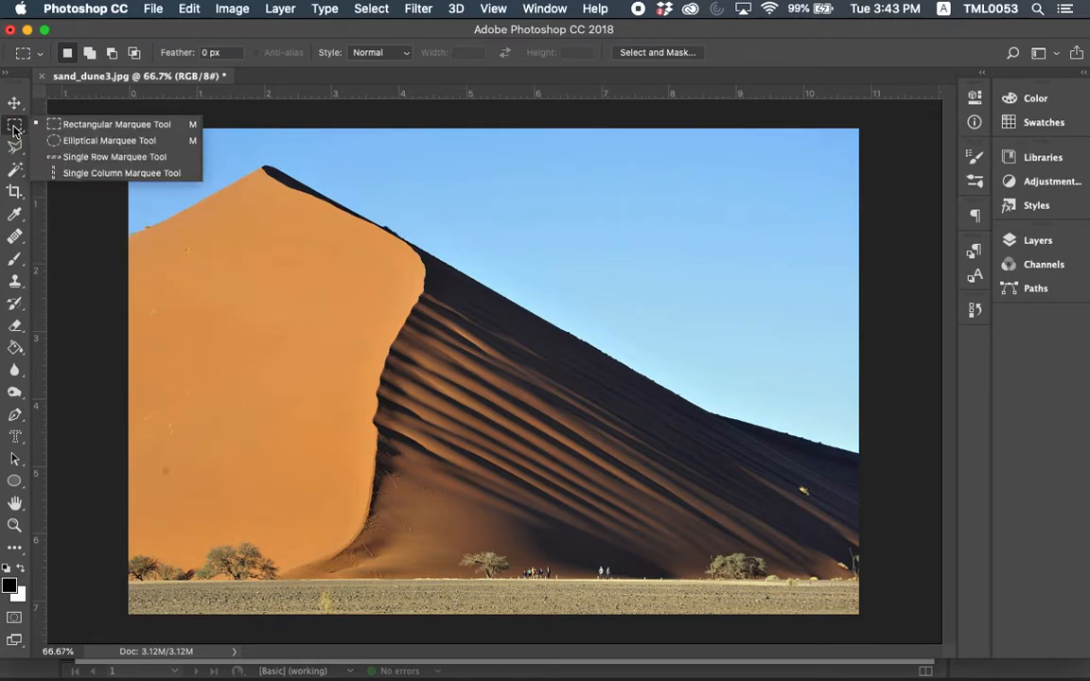
click(85, 140)
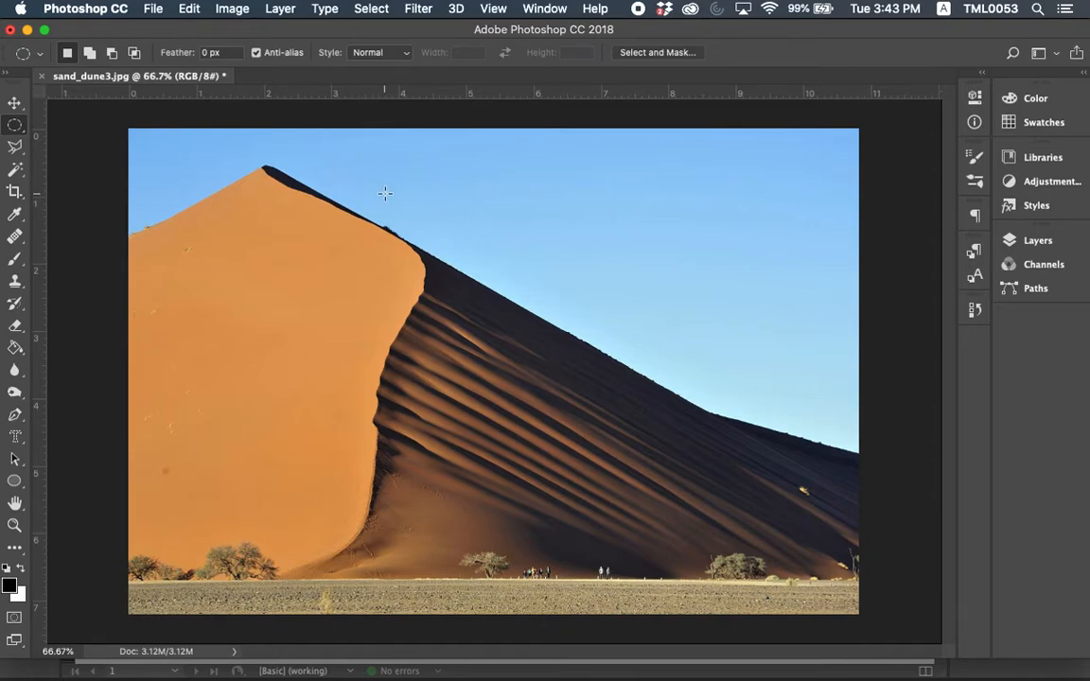
drag(383, 189, 680, 435)
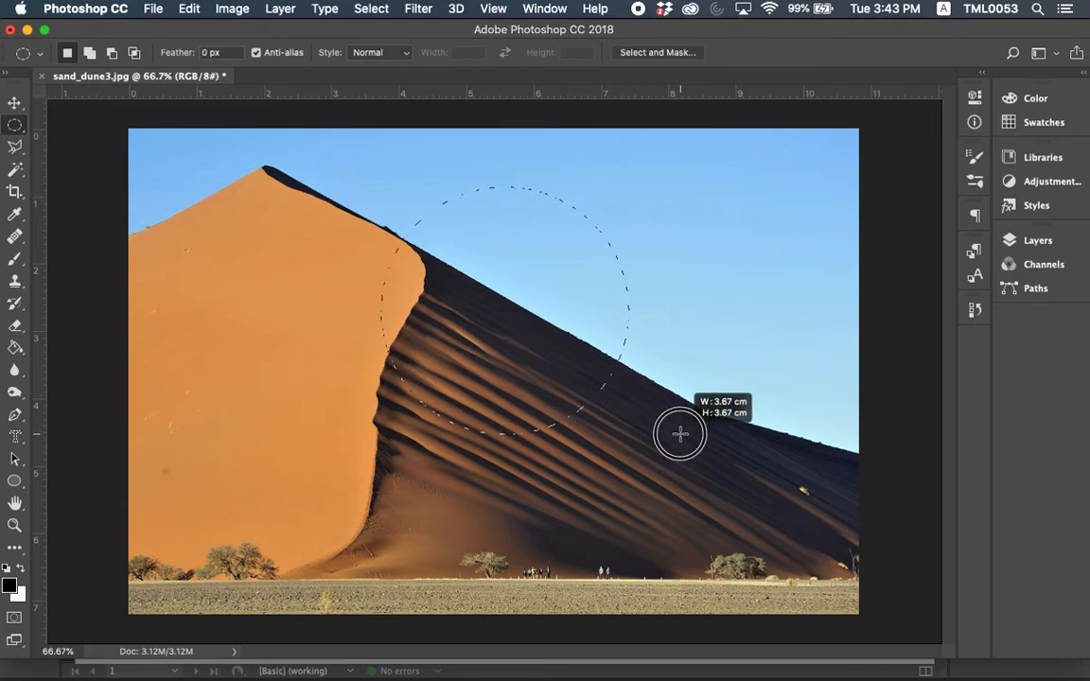
drag(681, 434, 766, 487)
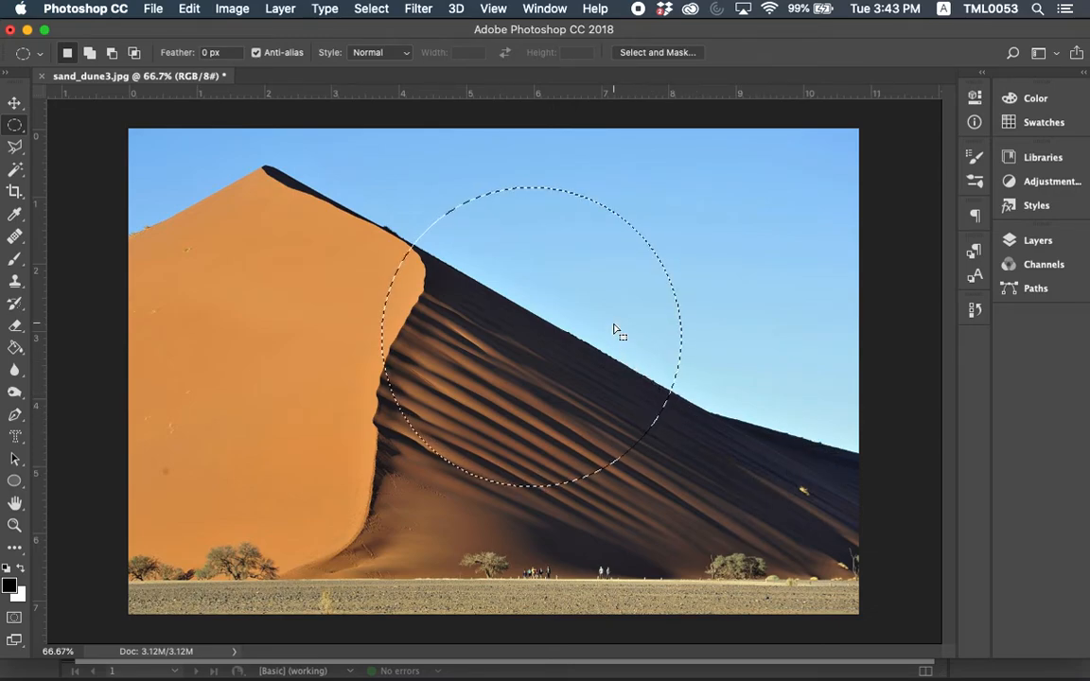
drag(611, 326, 568, 299)
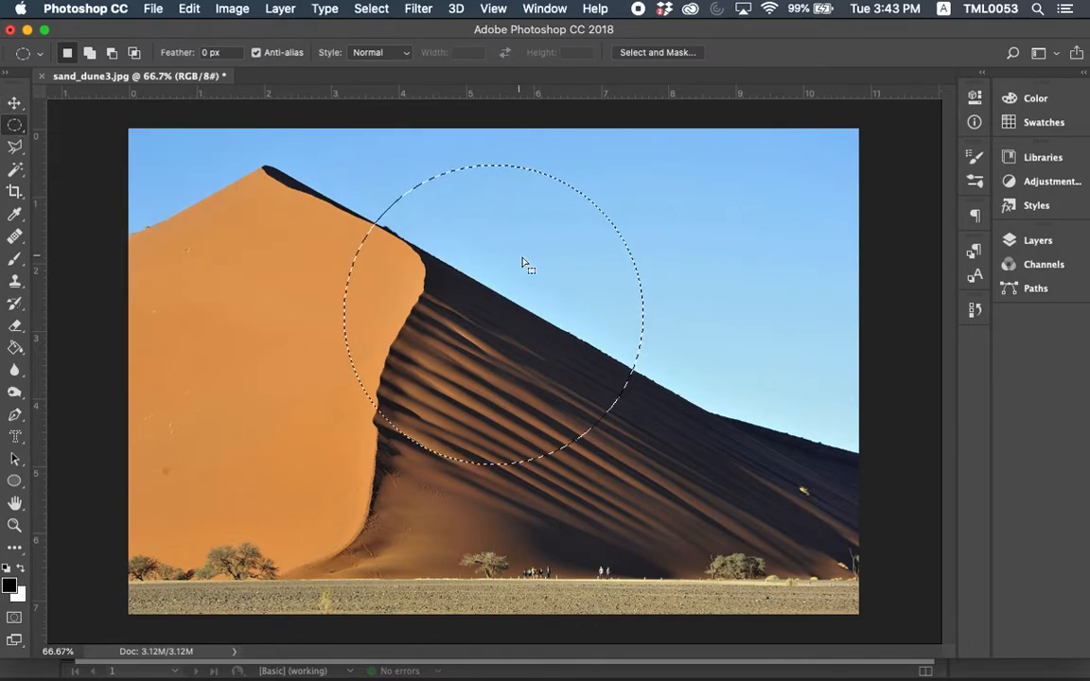
drag(524, 263, 496, 245)
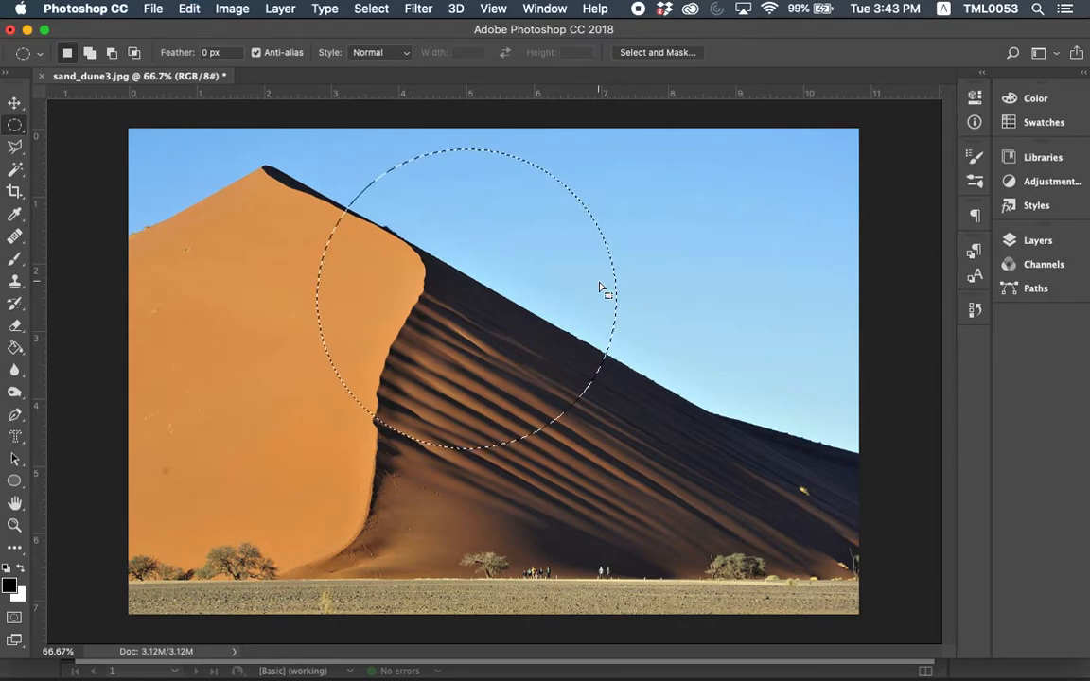
- Copy the circular selection and create a 526 x 526 px document at 300 ppi with a white background from the Clipboard preset
click(230, 10)
mouse_move(189, 9)
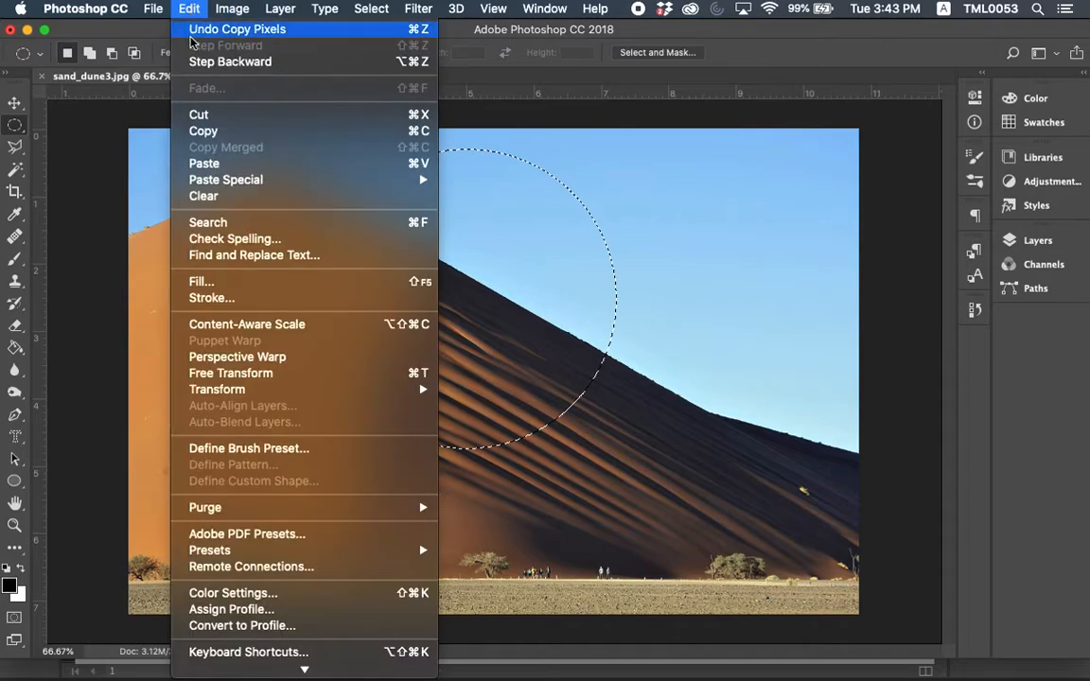
click(192, 11)
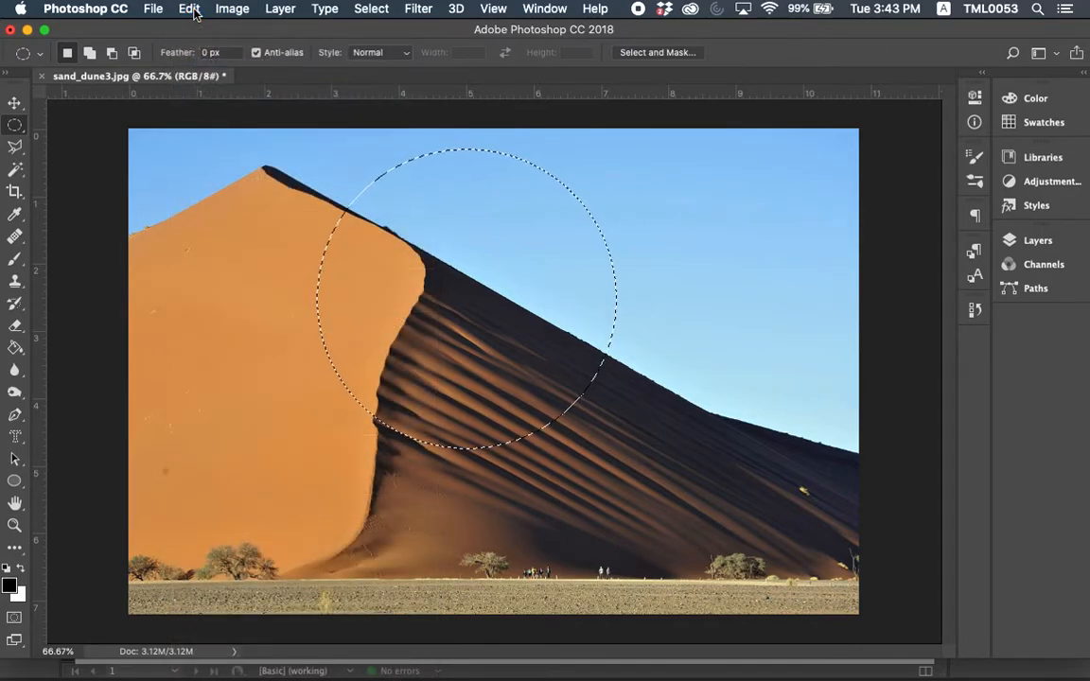
click(155, 9)
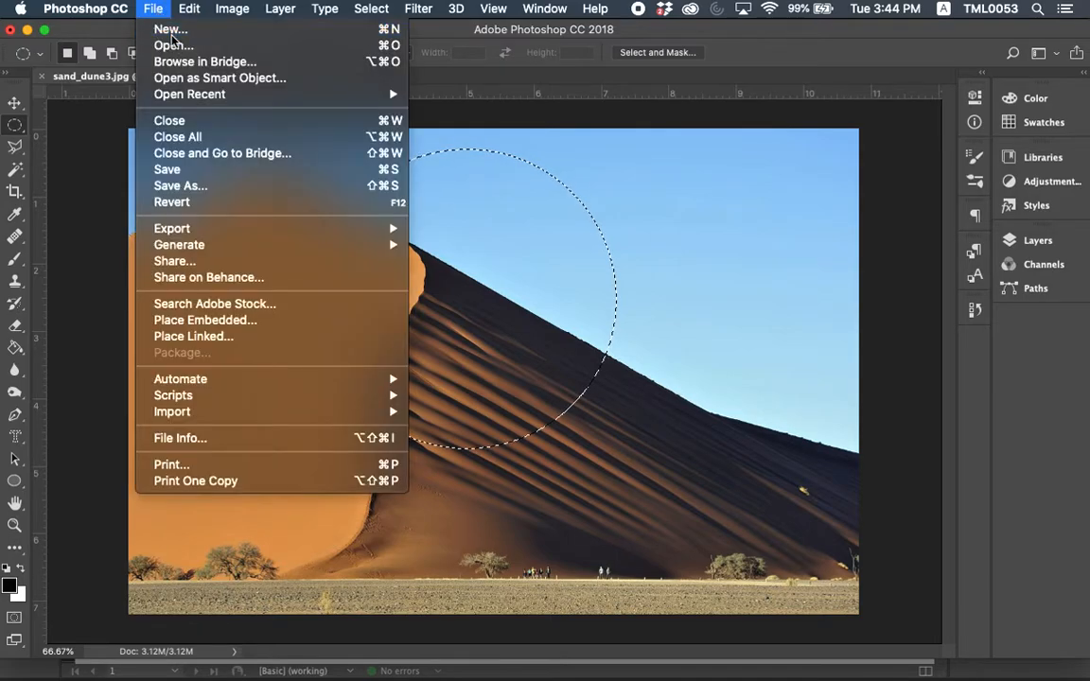
click(155, 10)
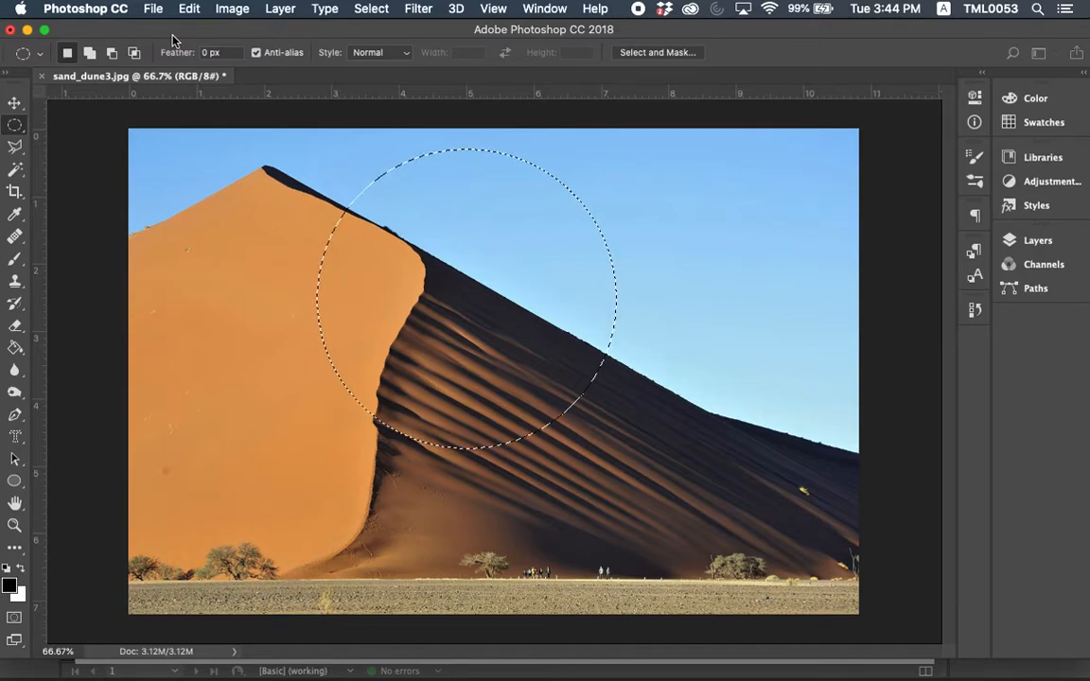
key(super+n)
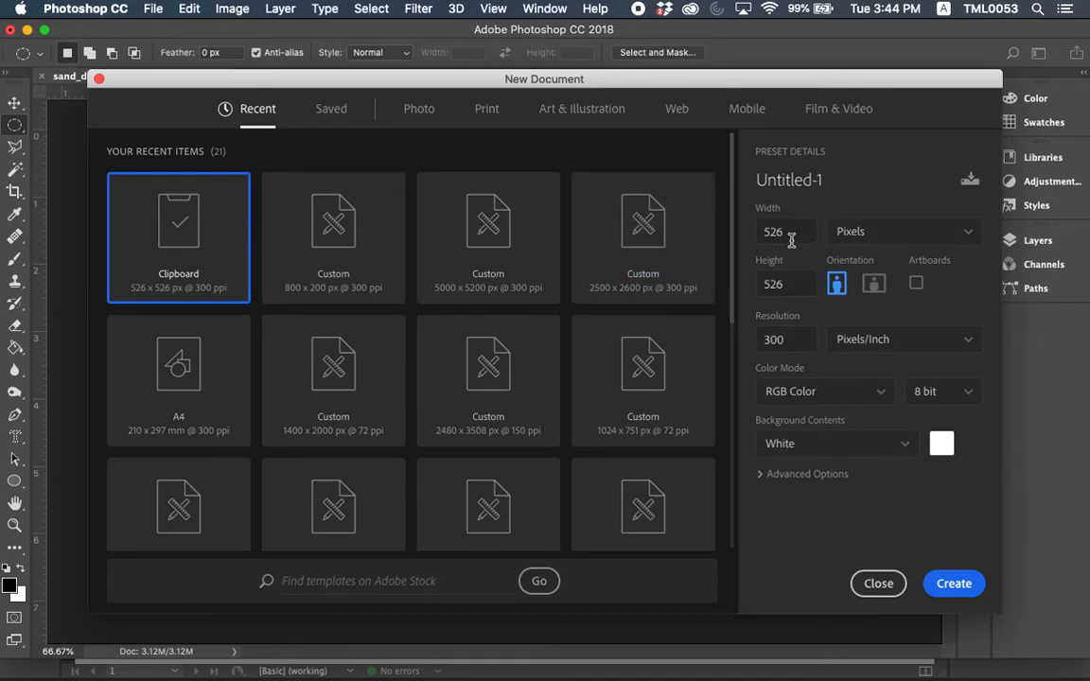
click(956, 585)
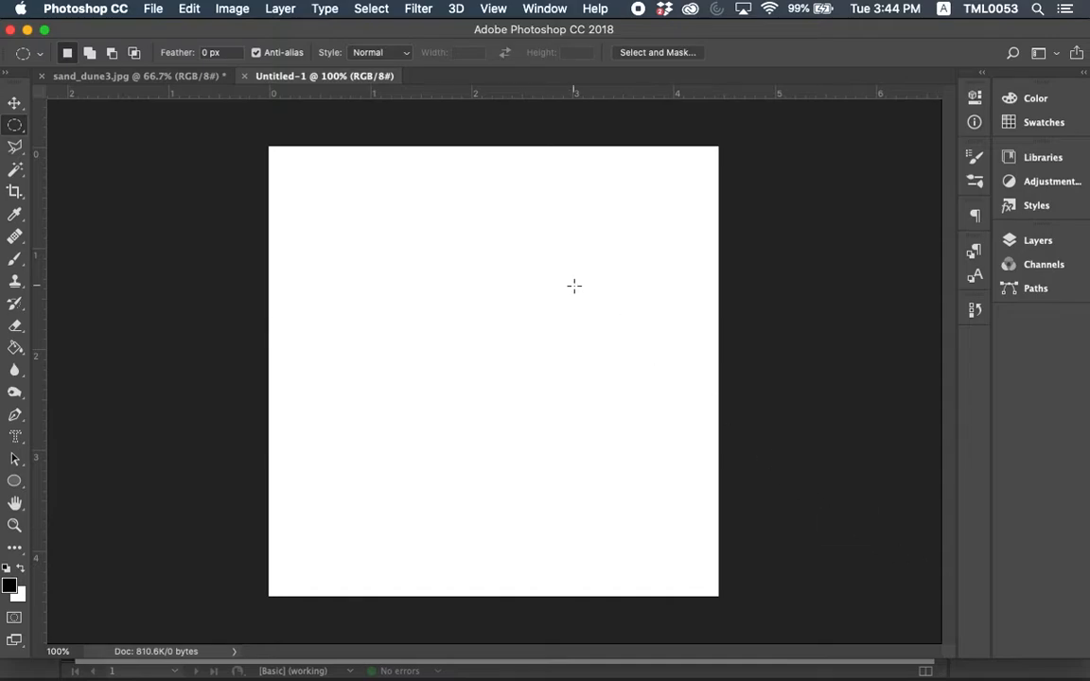
- Paste the copied circle into the blank document and hide the white Background layer
click(188, 10)
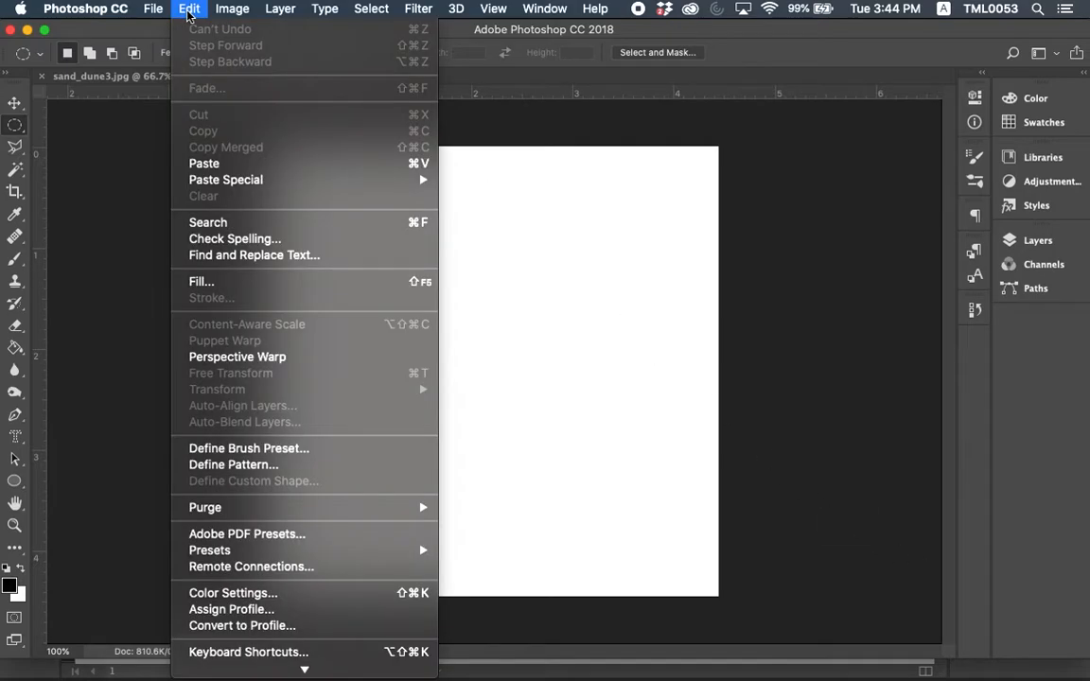
click(231, 165)
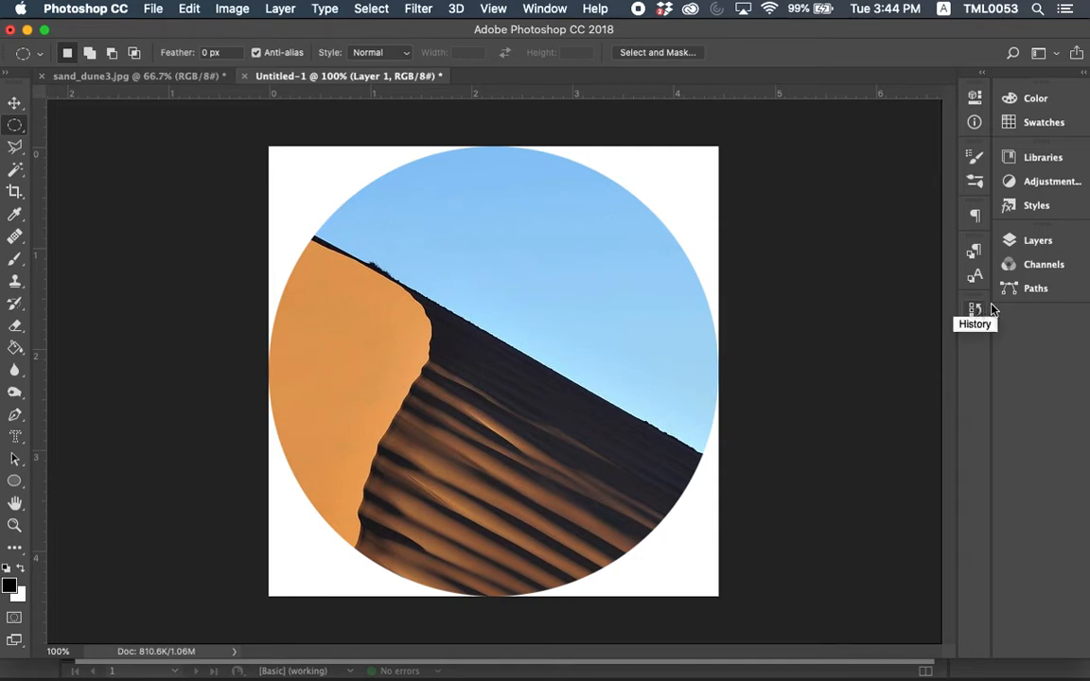
click(1013, 241)
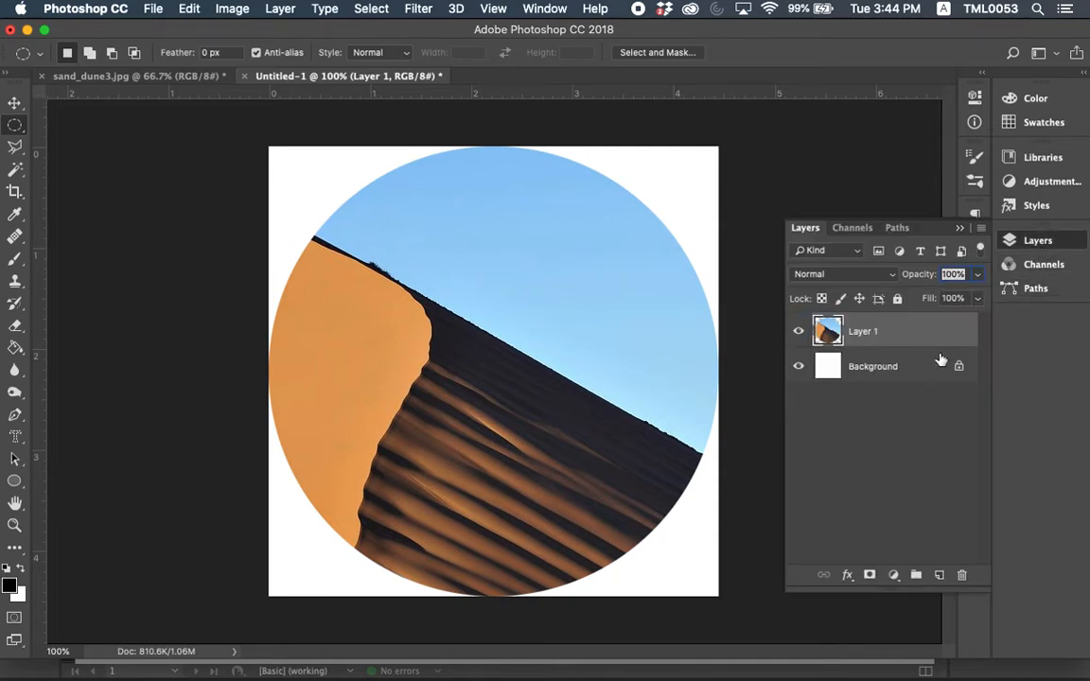
click(799, 367)
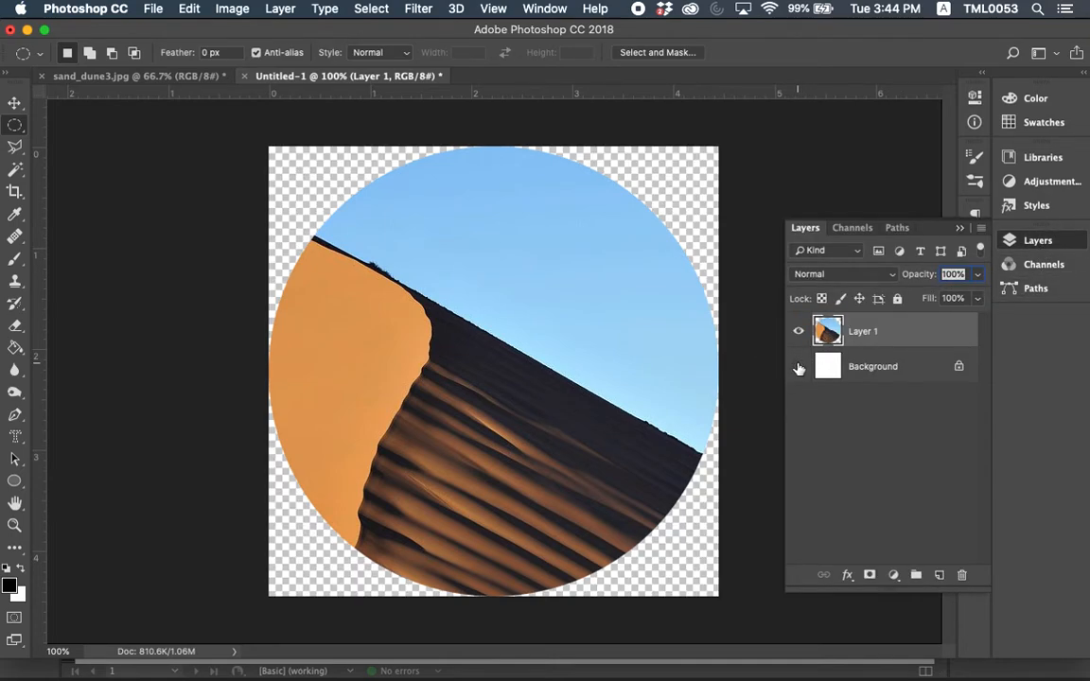
- Save the circular image to the Desktop as a JPEG named SandDuneCircle at maximum quality 12
click(153, 9)
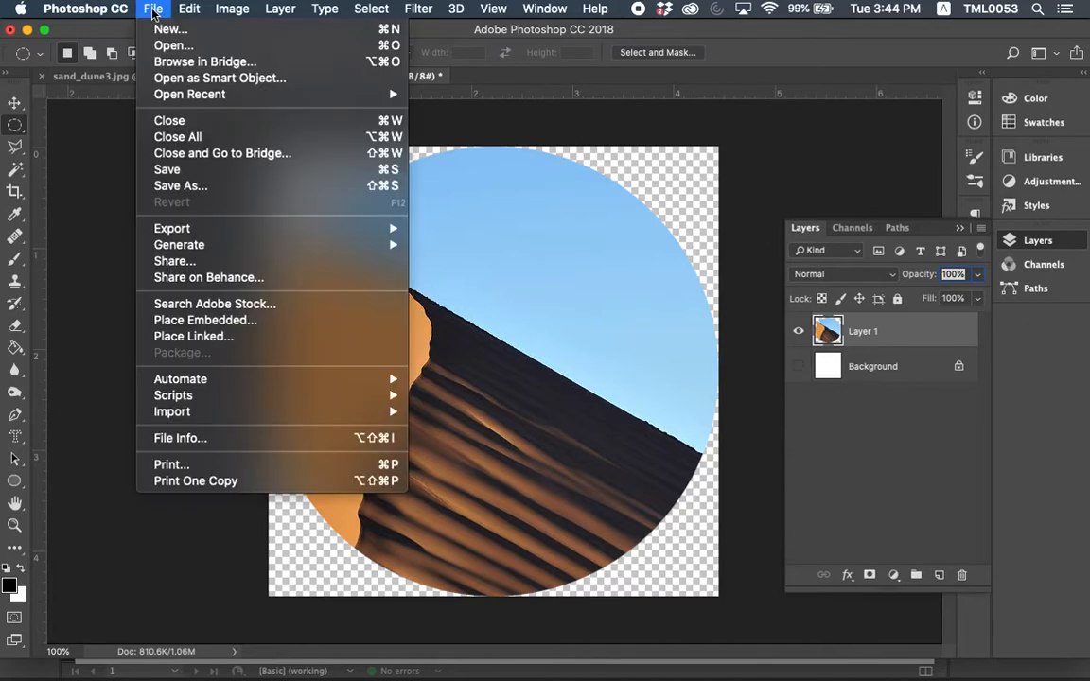
click(209, 187)
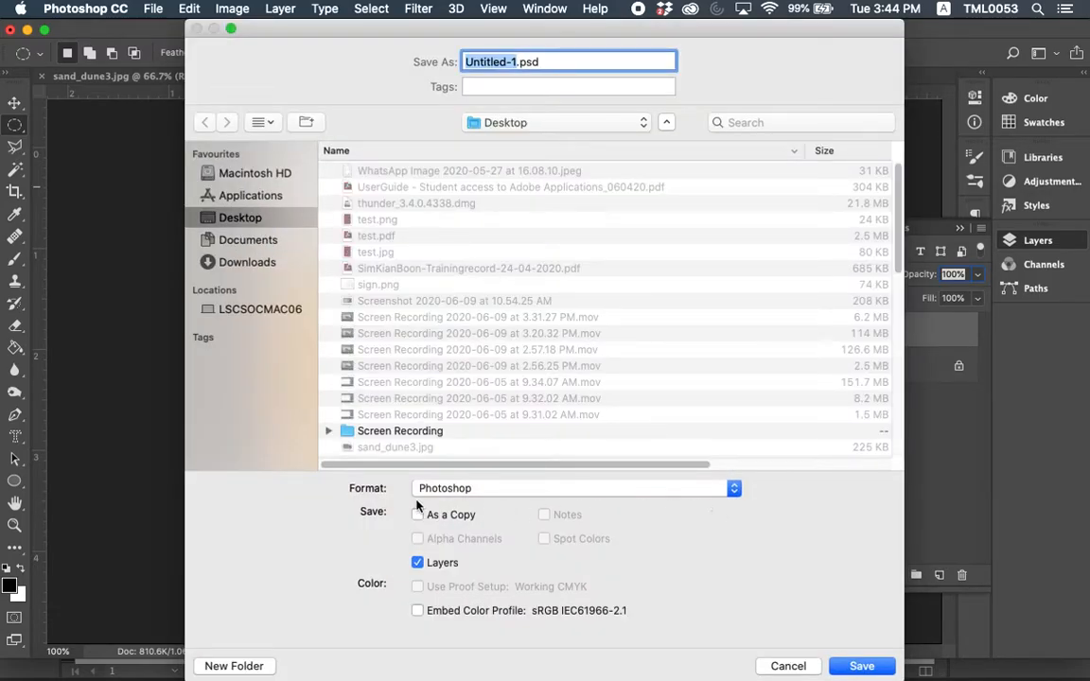
click(735, 487)
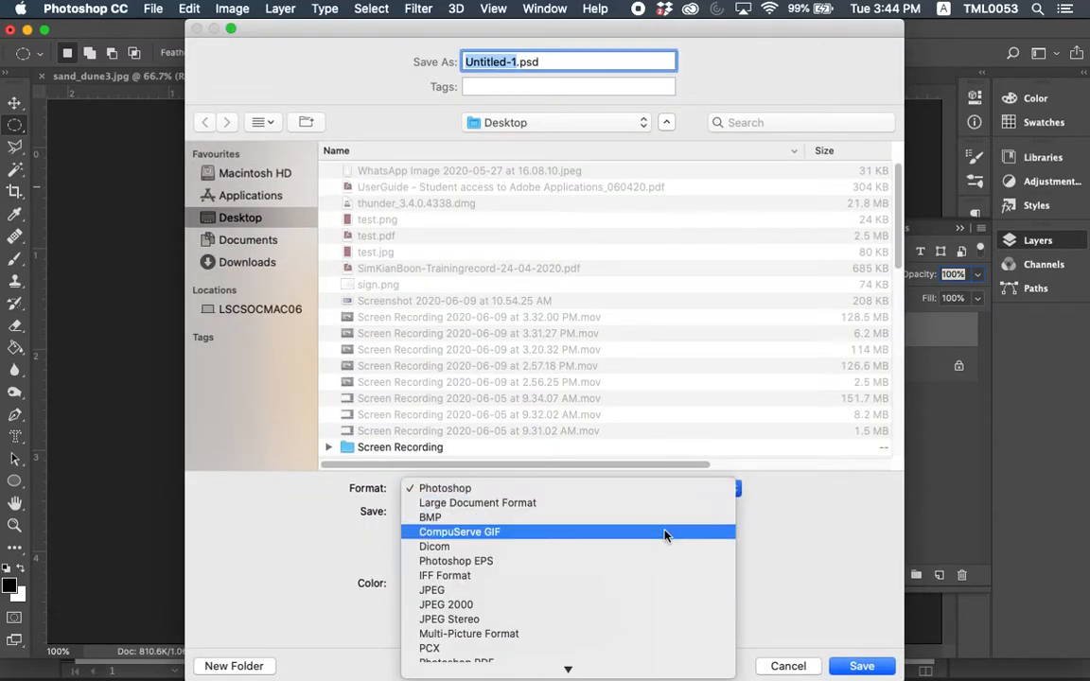
click(639, 591)
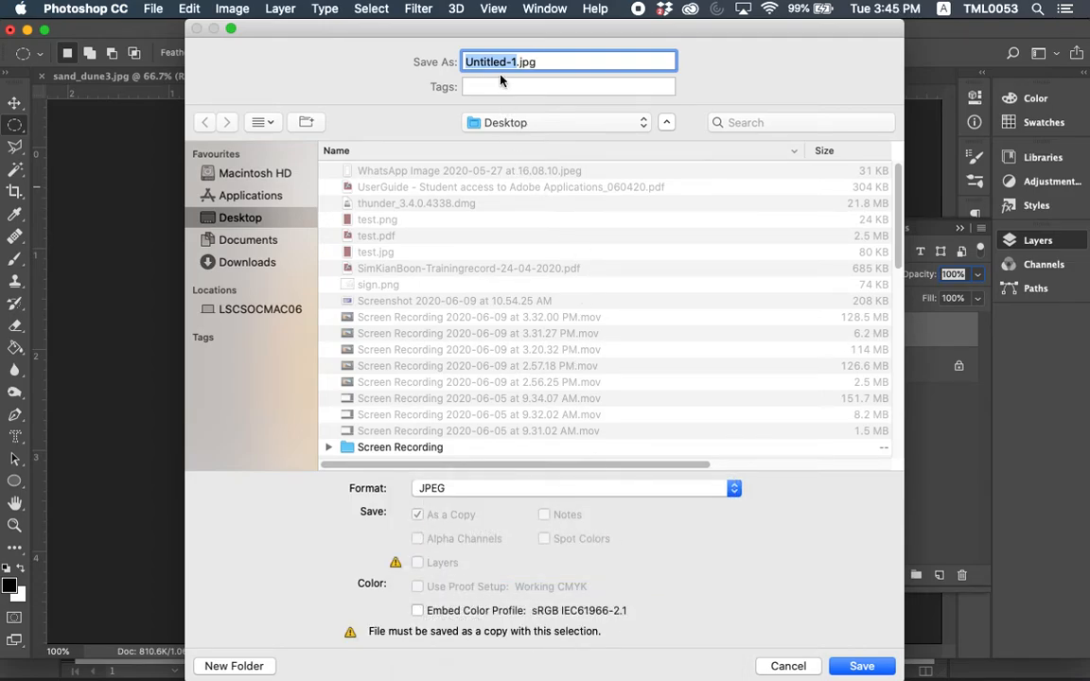
text(SandDuneCircle)
key(Return)
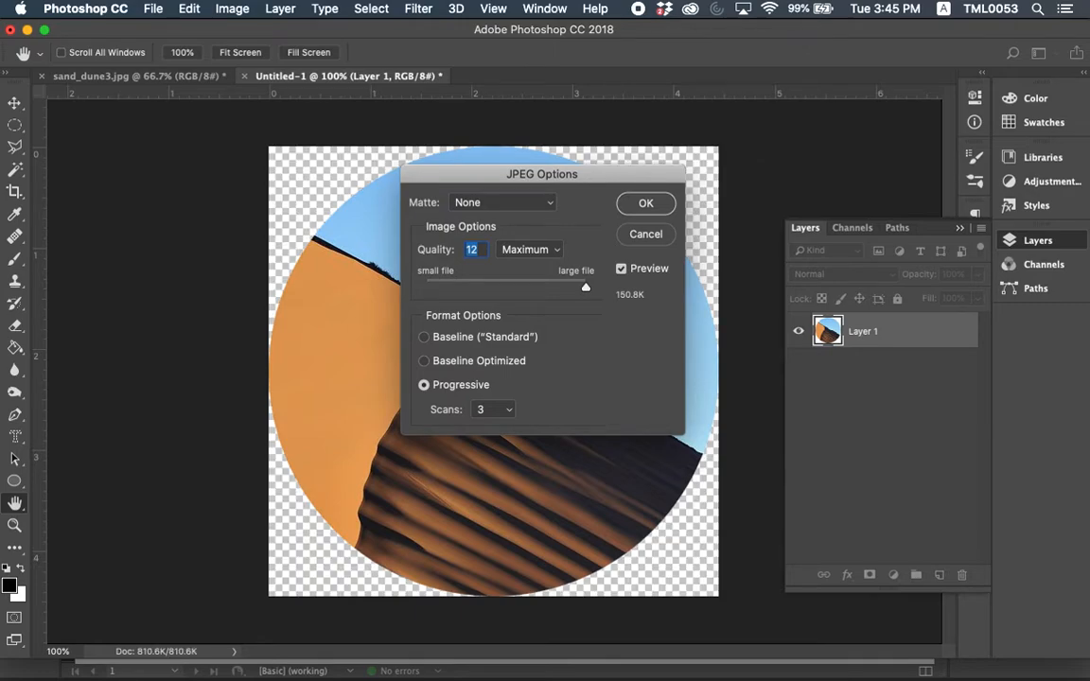
key(Return)
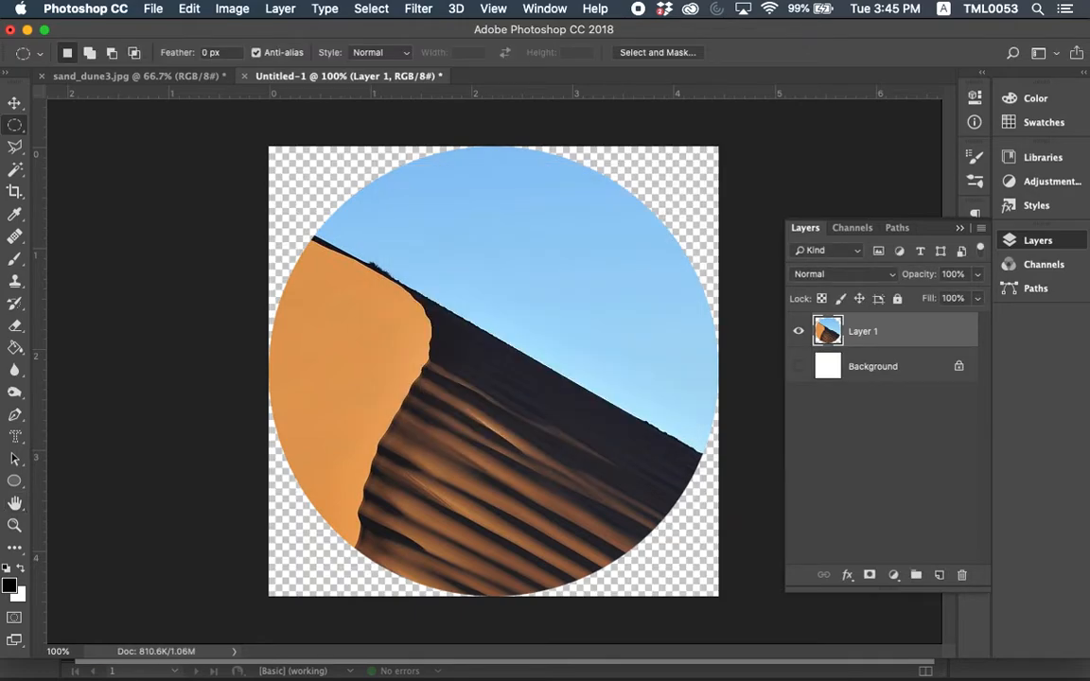
- Switch to InDesign and draw a rectangular frame about 101 x 93 mm beneath the purple rectangle
key(super+Tab)
key(super+Tab)
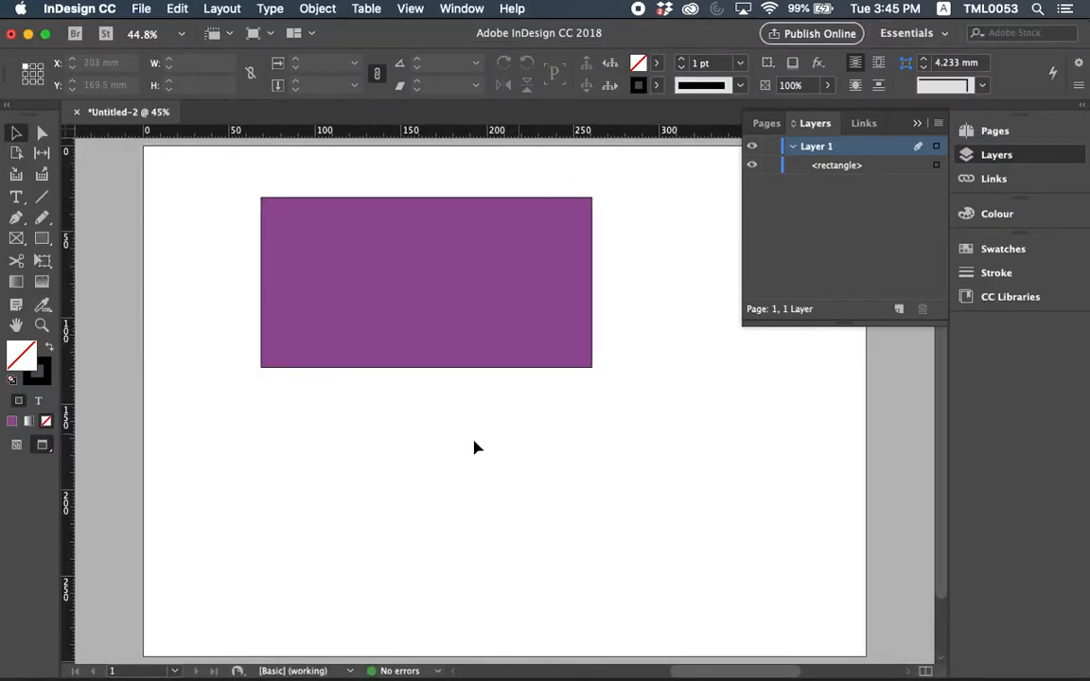
click(16, 244)
drag(361, 402, 536, 562)
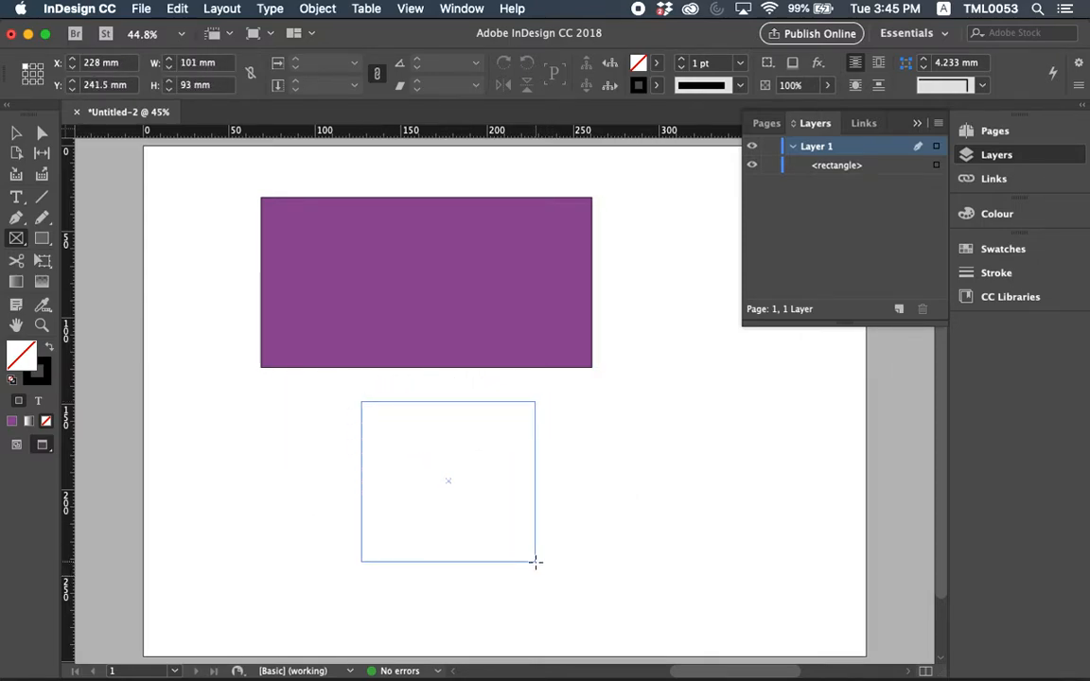
- Place SandDuneCircle.jpg from the Desktop into the empty frame
click(141, 10)
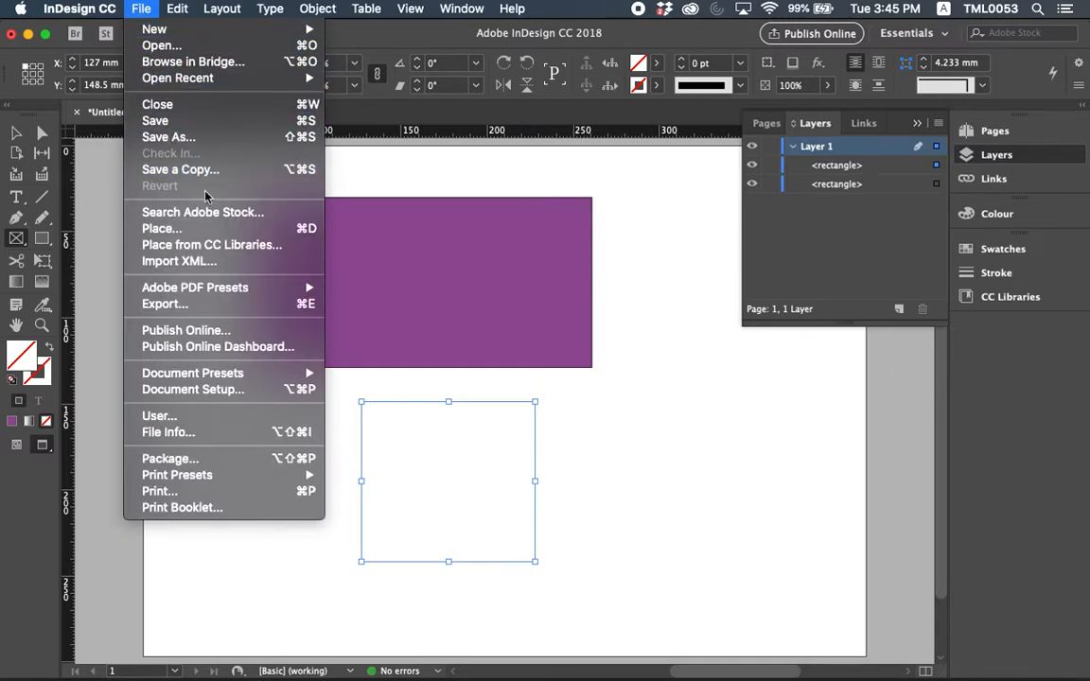
click(189, 225)
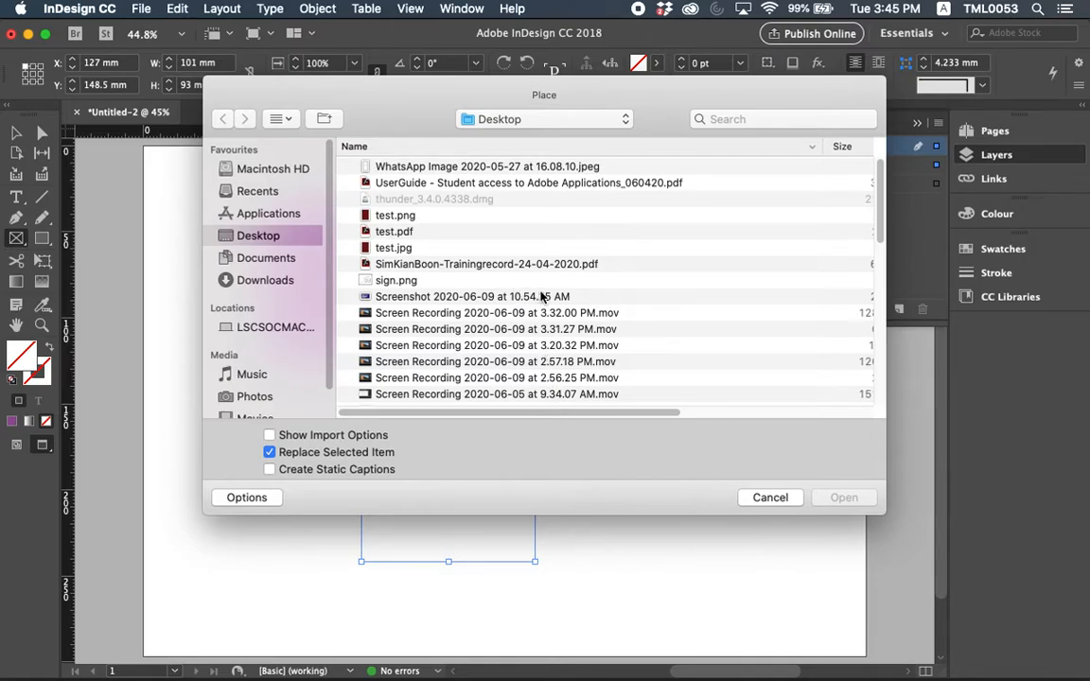
scroll(542, 297, down, 5)
click(462, 280)
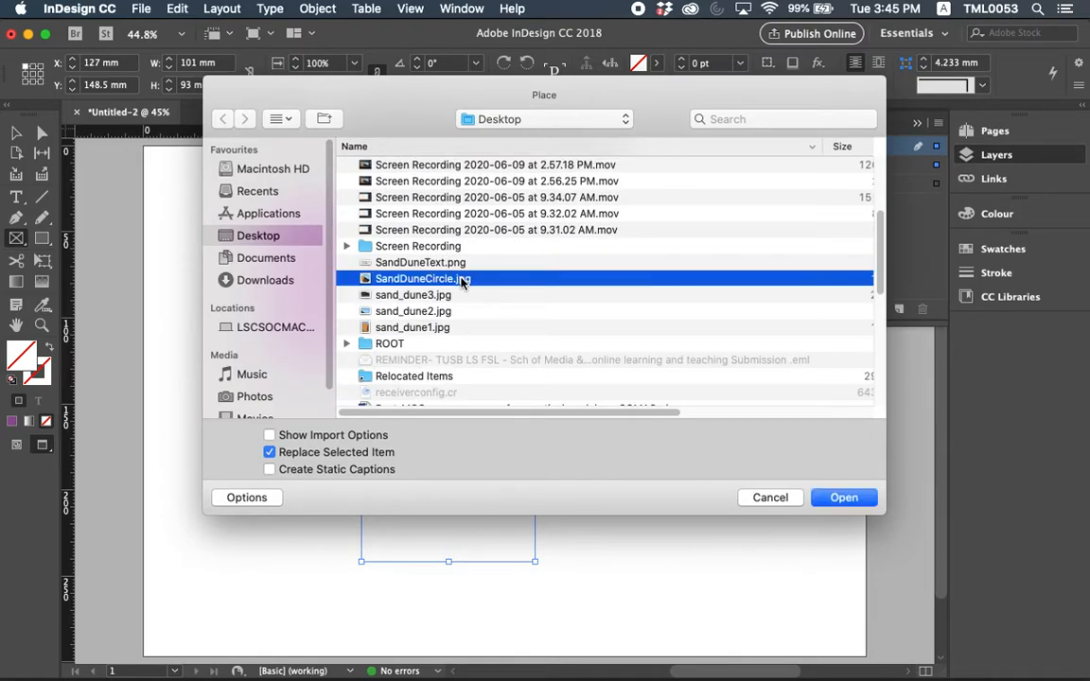
click(866, 499)
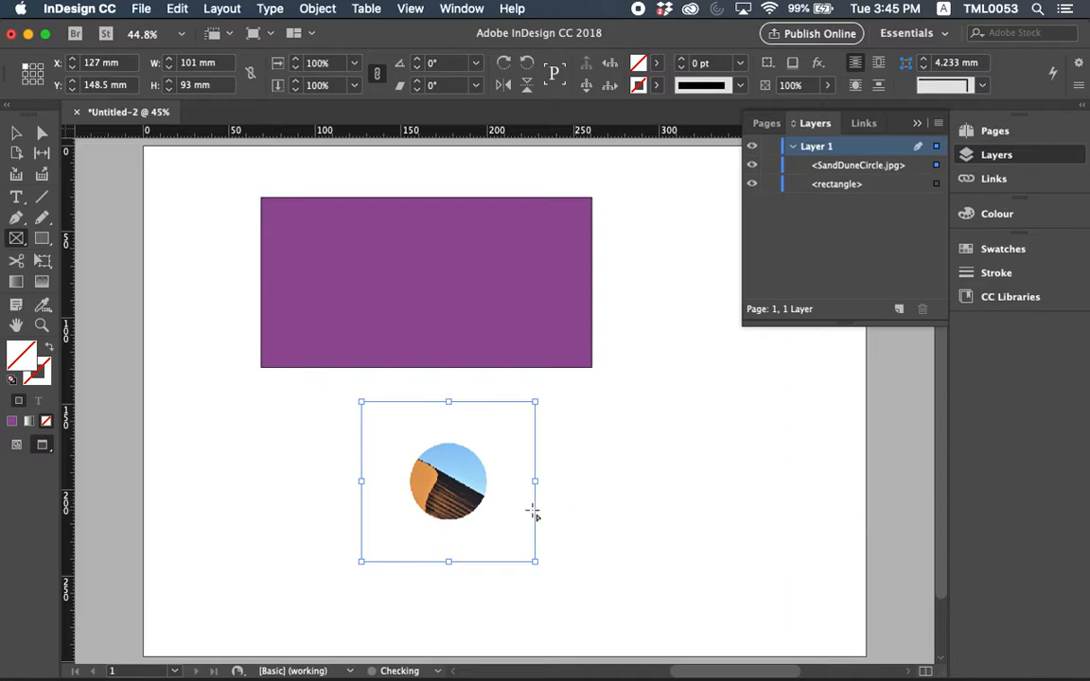
- Fit the placed dune image to its frame with Fit Content to Frame
right_click(468, 445)
mouse_move(525, 490)
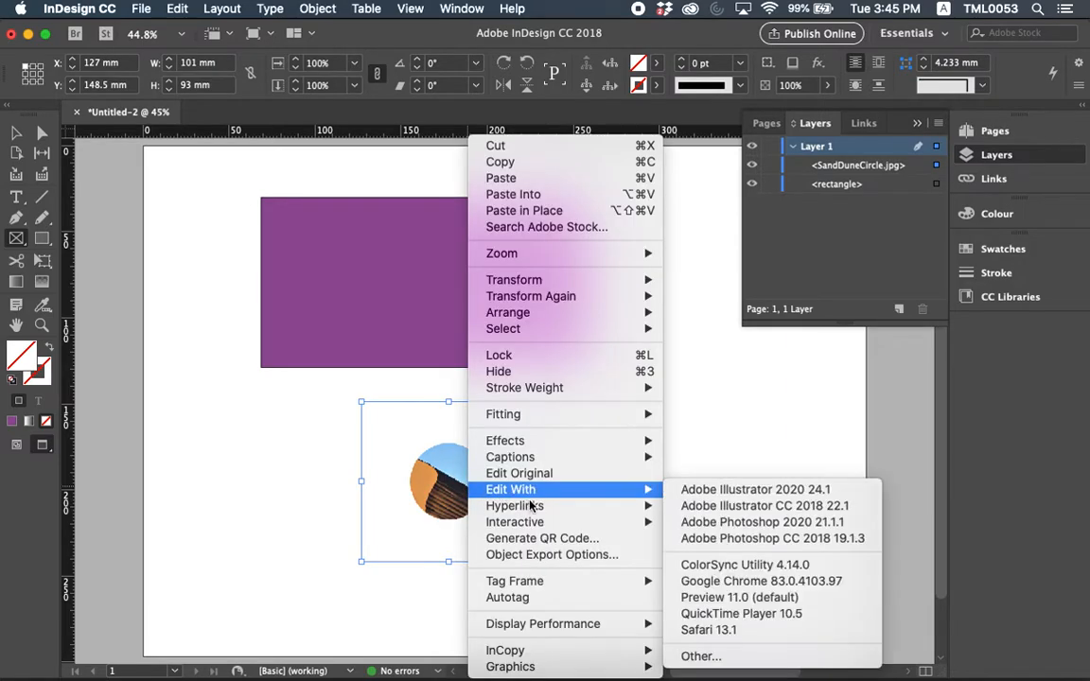
mouse_move(562, 414)
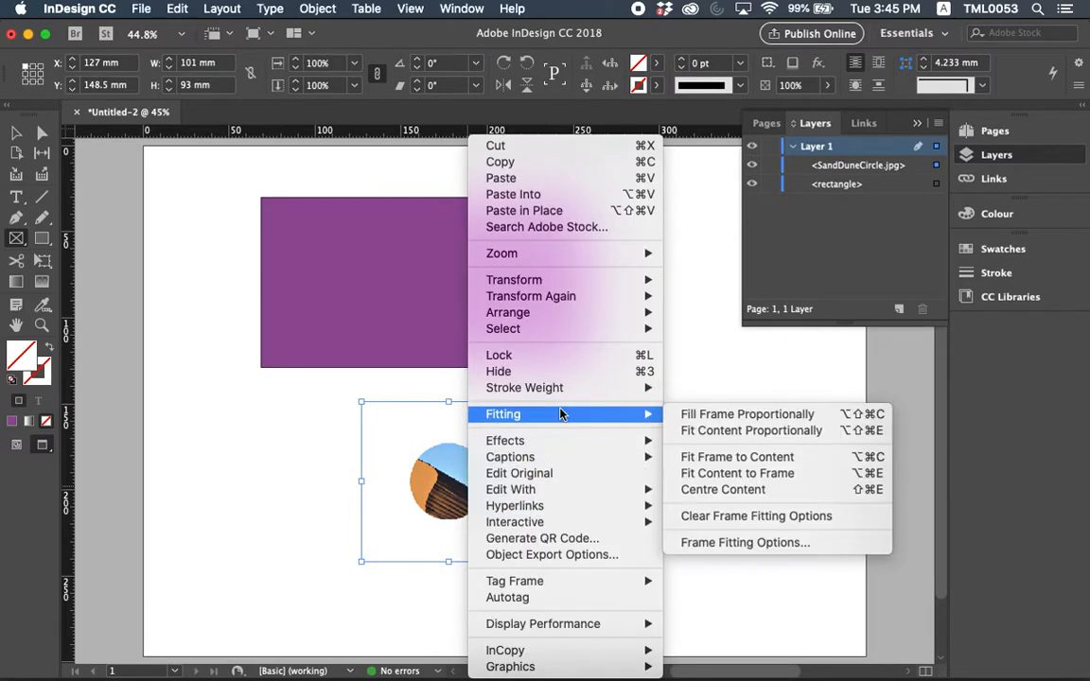
click(758, 474)
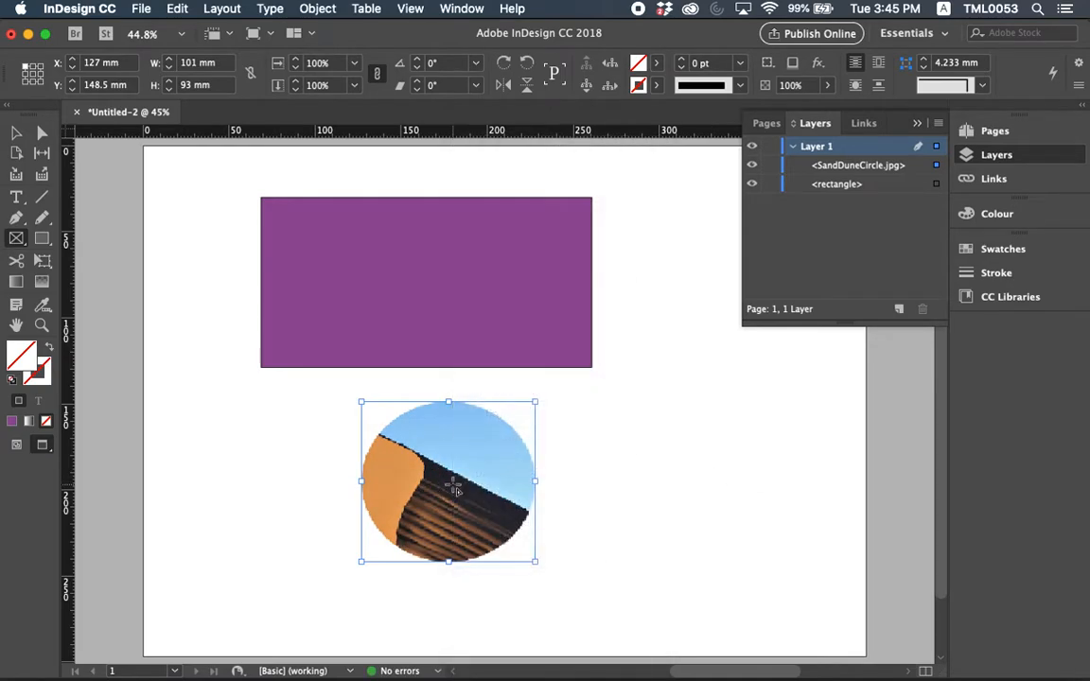
- Set the placed dune image to High Quality Display and deselect it
right_click(452, 482)
mouse_move(538, 491)
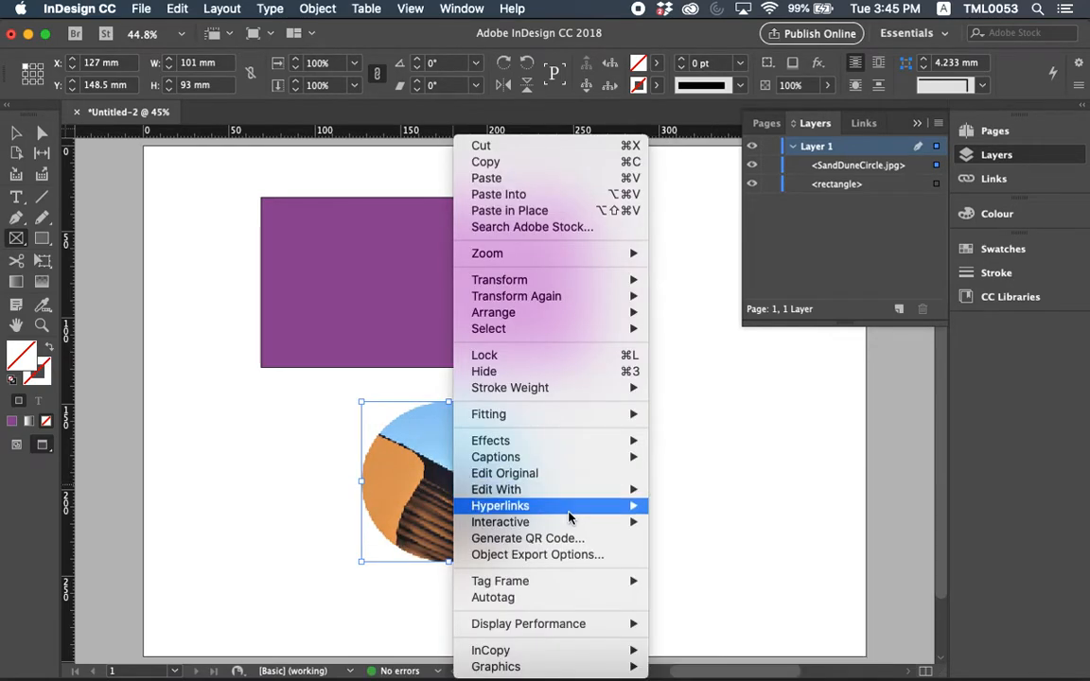
mouse_move(584, 625)
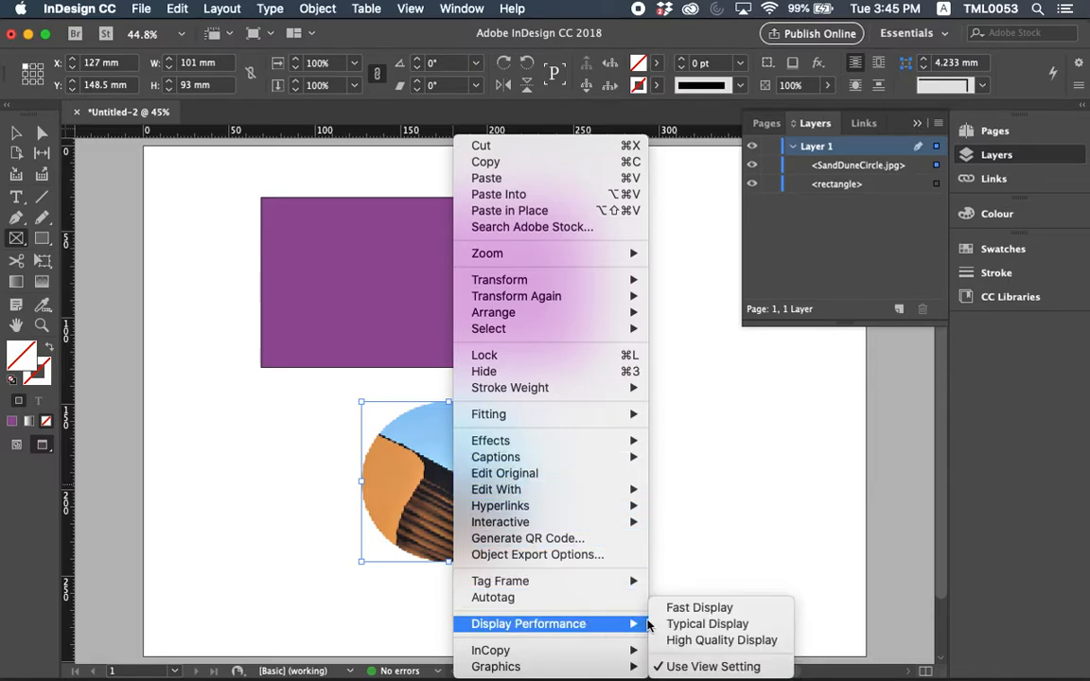
click(708, 640)
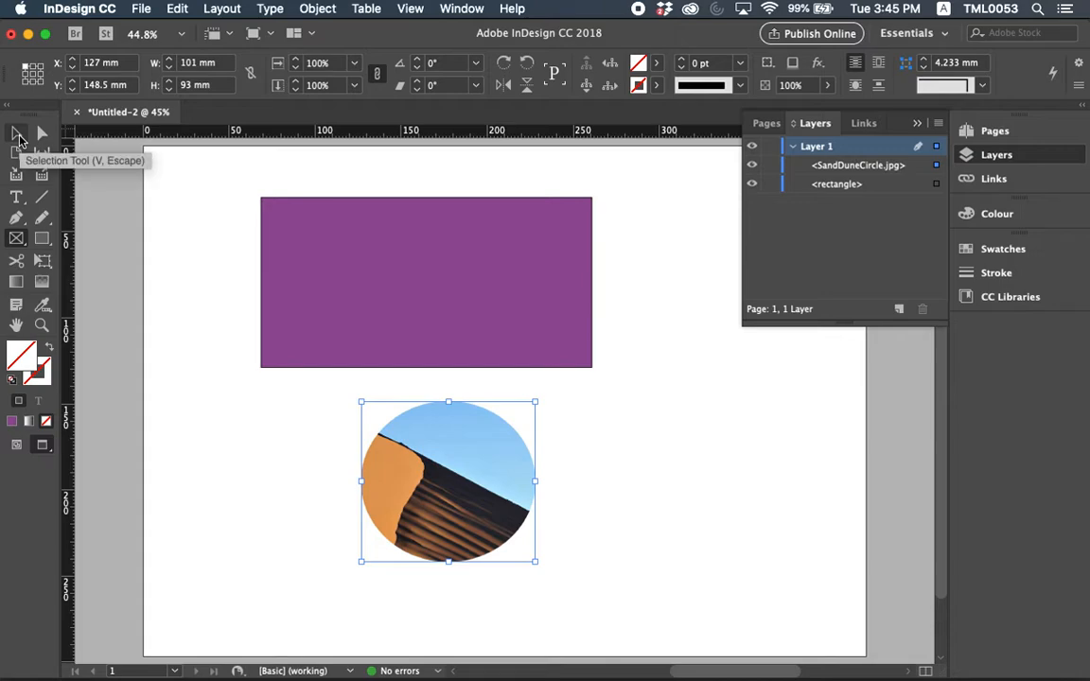
click(17, 133)
click(587, 502)
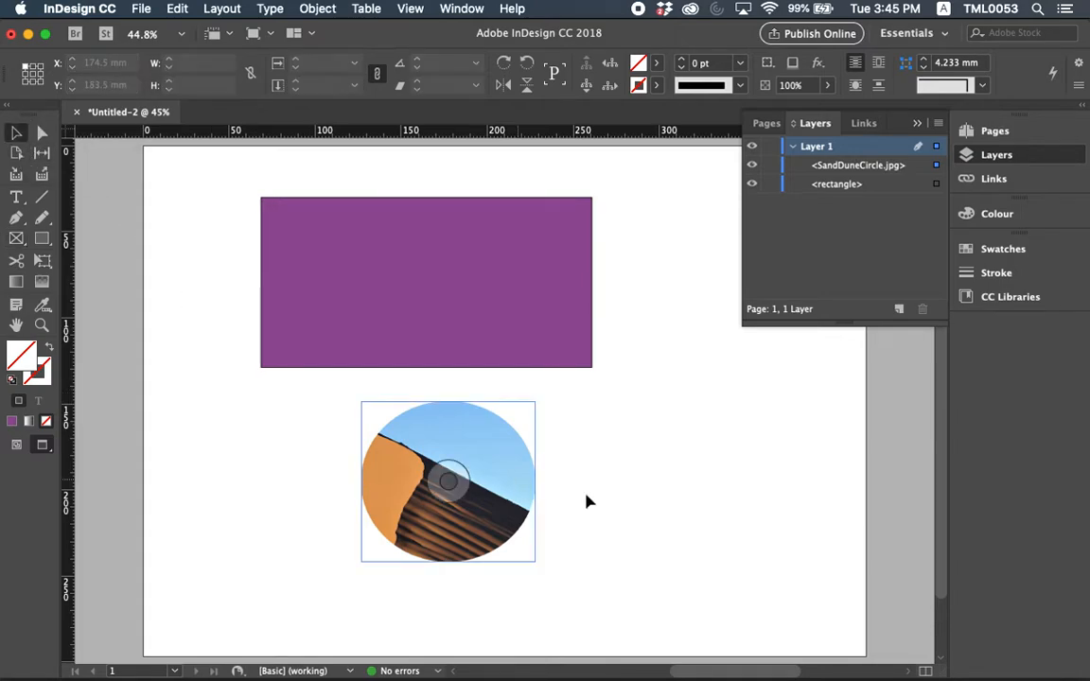
- Move the circular JPEG over the purple rectangle to check its corners and return it to the empty page area beneath
click(916, 123)
drag(538, 413, 673, 423)
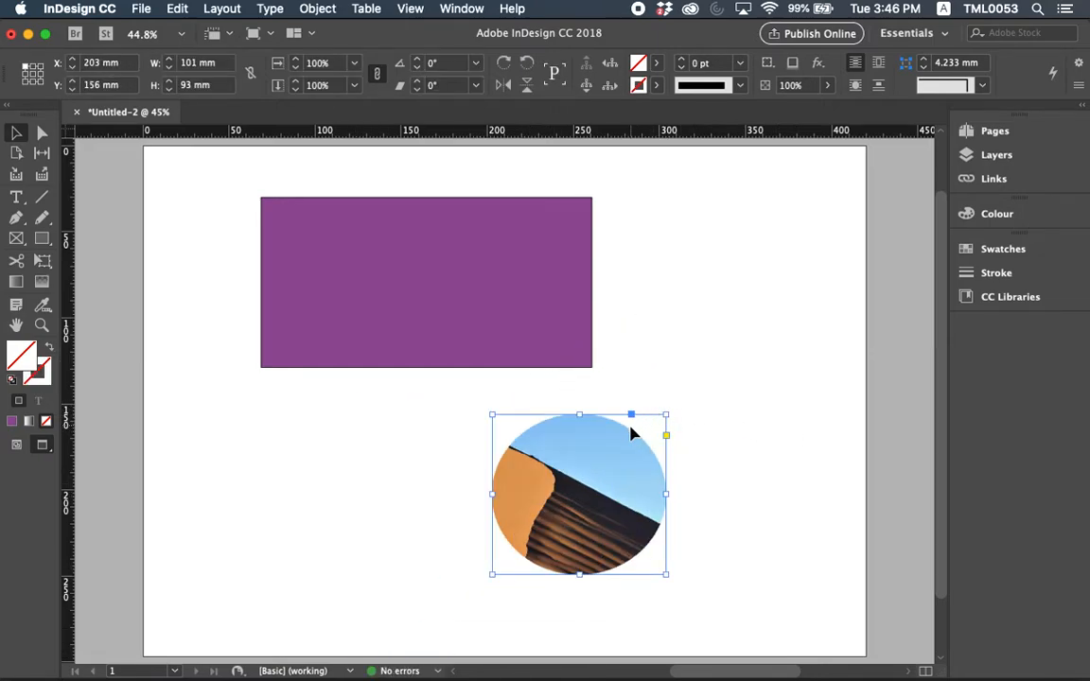
click(762, 446)
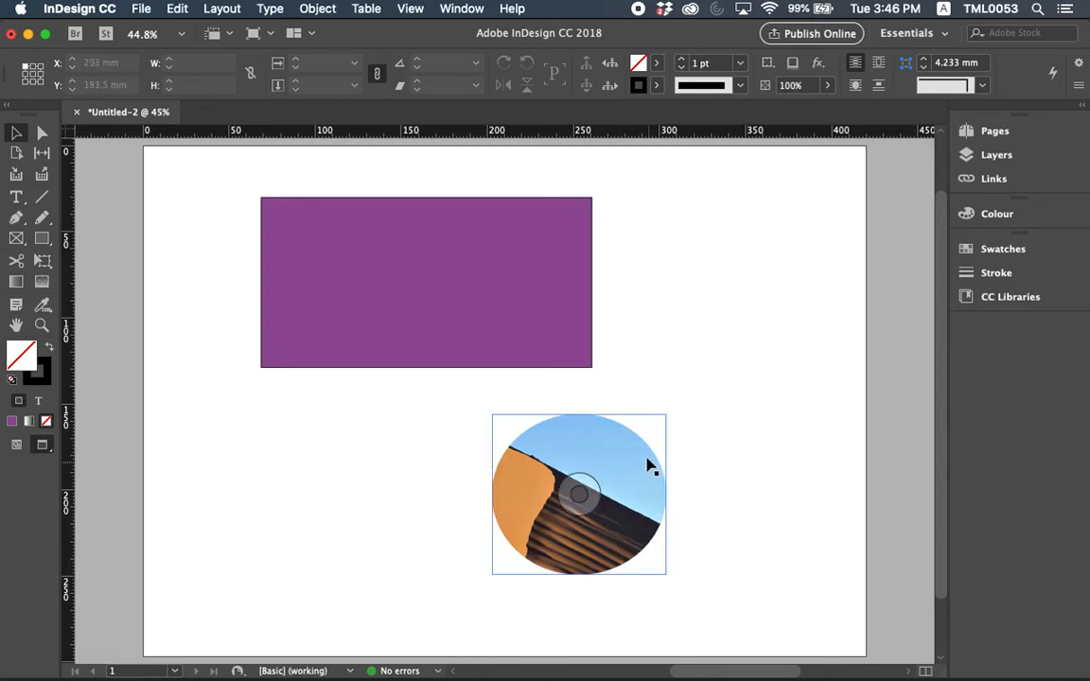
drag(668, 375, 651, 492)
drag(653, 420, 481, 212)
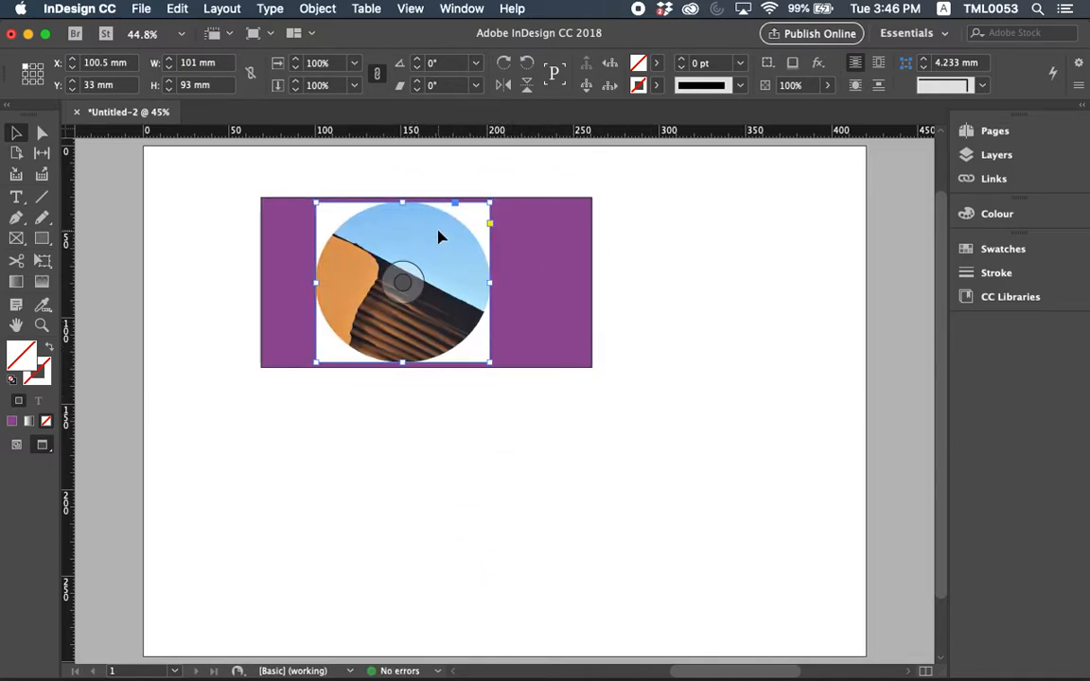
drag(471, 208, 670, 456)
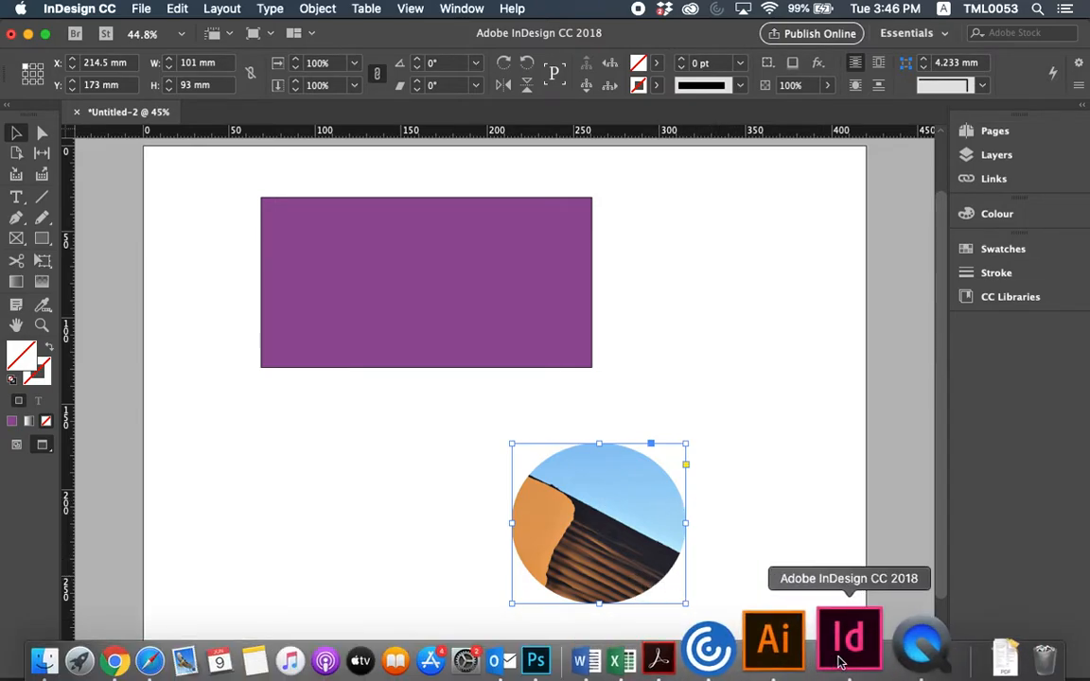
- Switch to Finder, locate SandDuneCircle.jpg on the Desktop to check its file format, and return to the InDesign layout
click(116, 650)
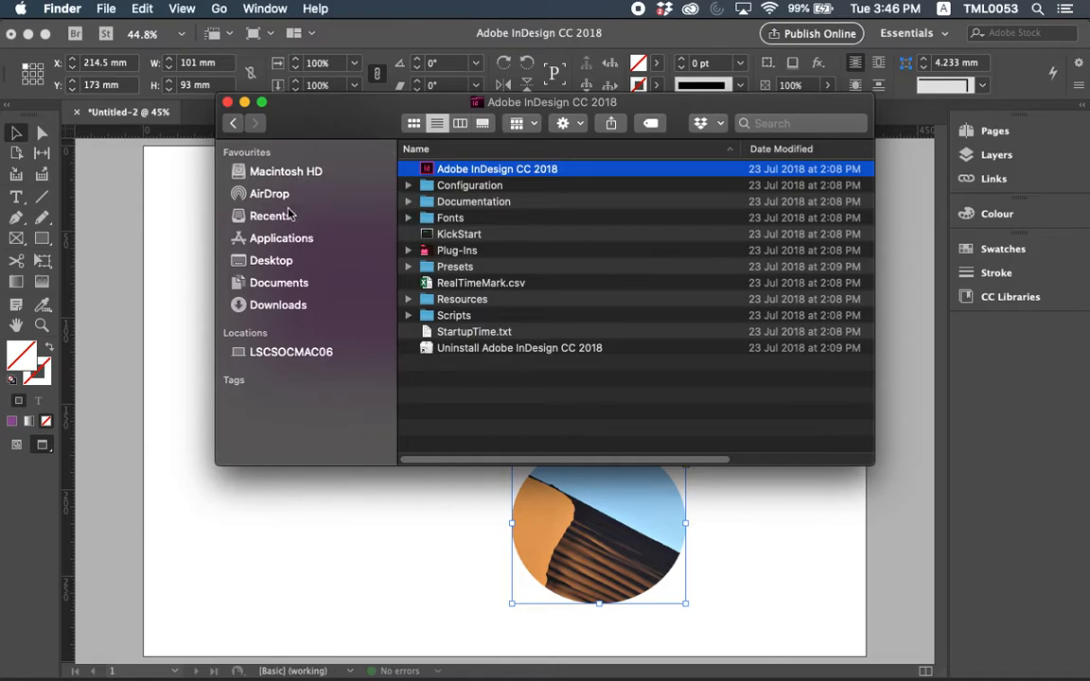
click(267, 266)
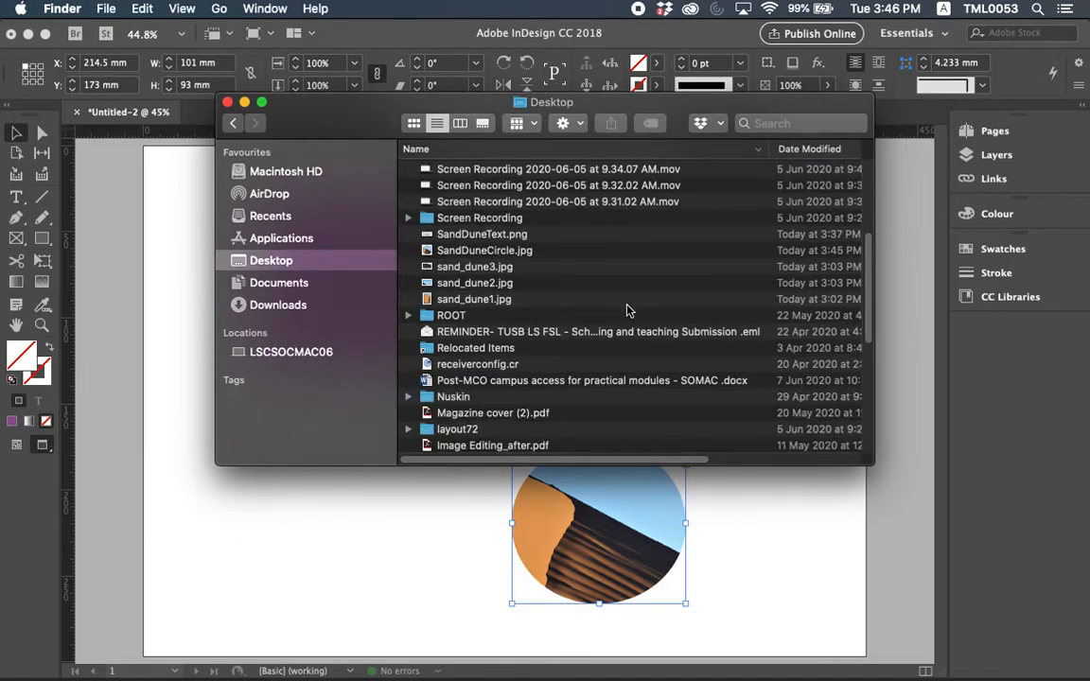
scroll(630, 317, down, 10)
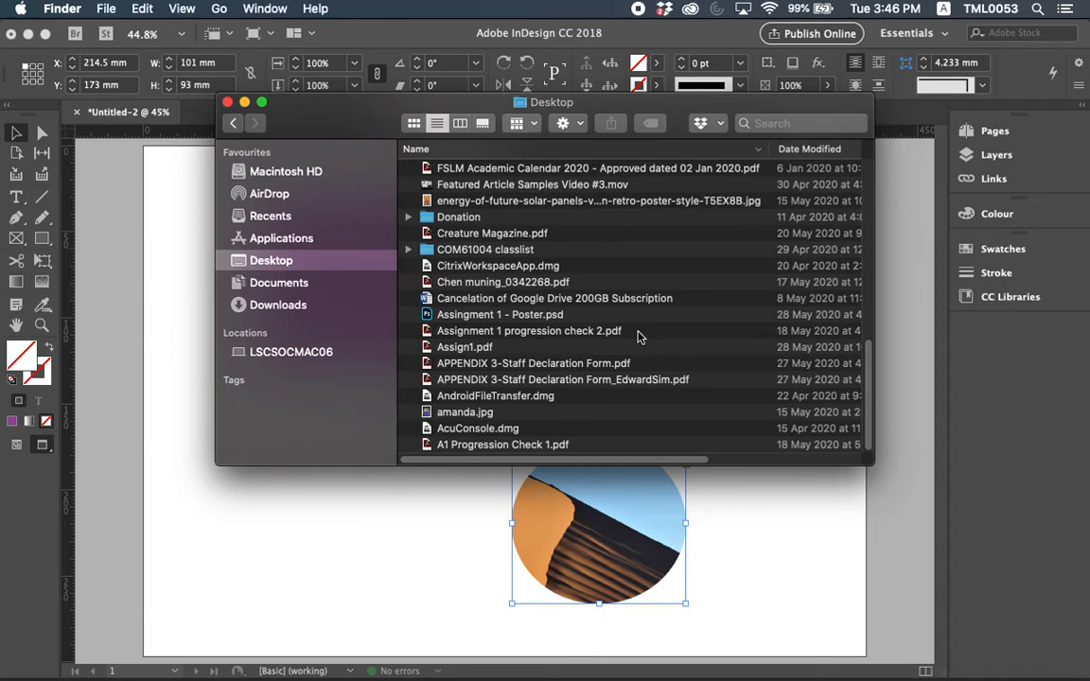
scroll(638, 336, up, 10)
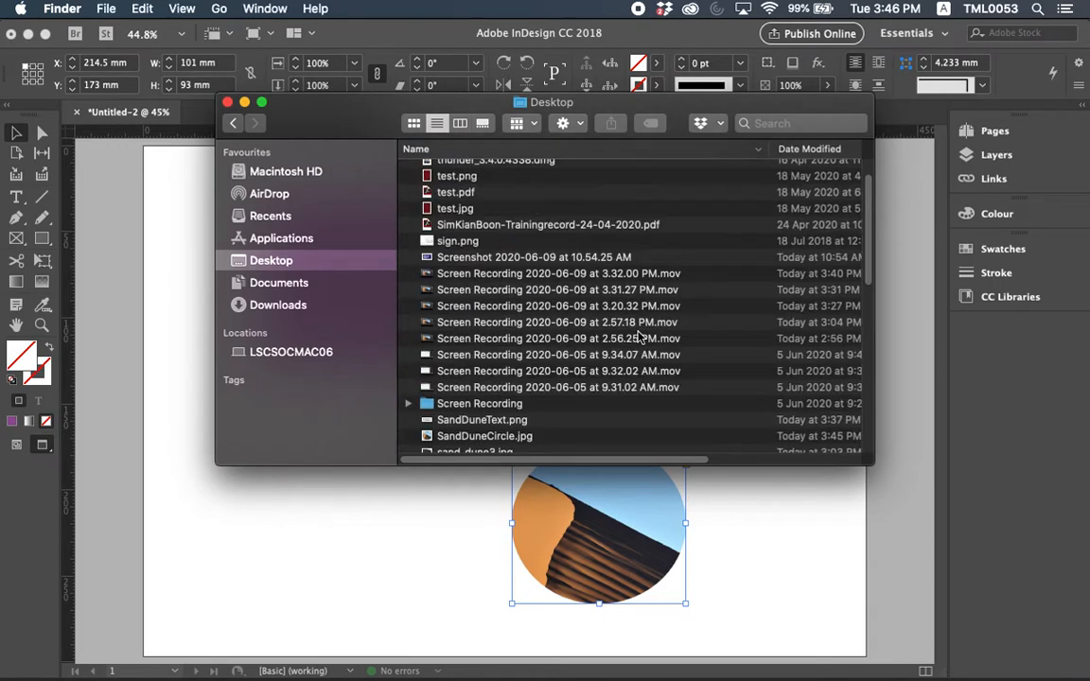
scroll(640, 336, down, 3)
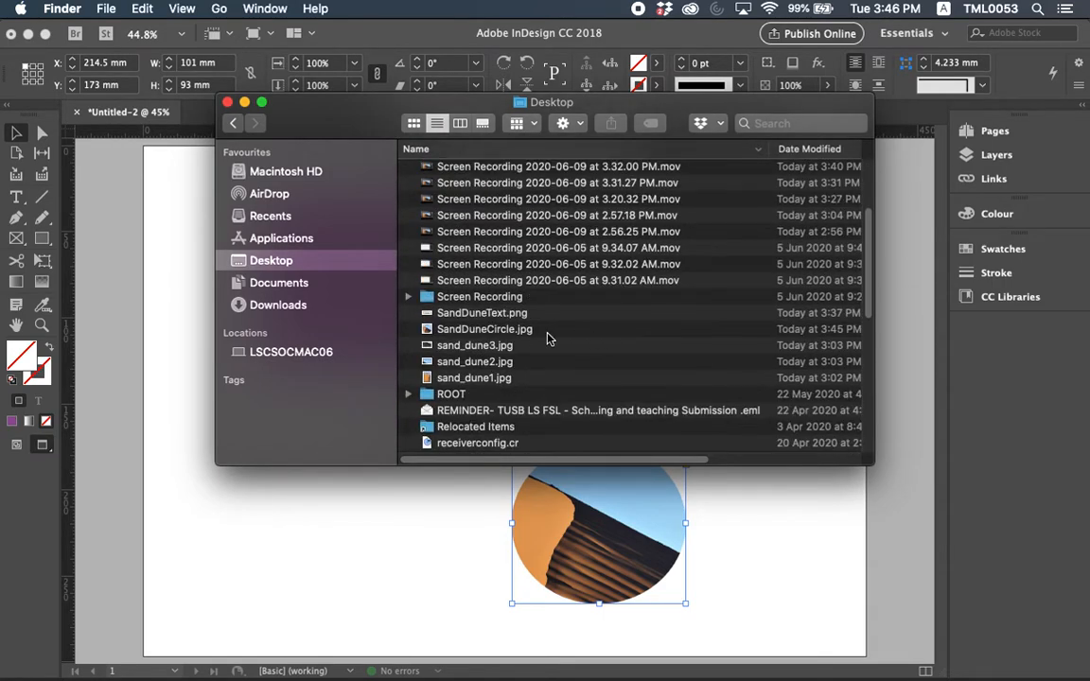
click(478, 331)
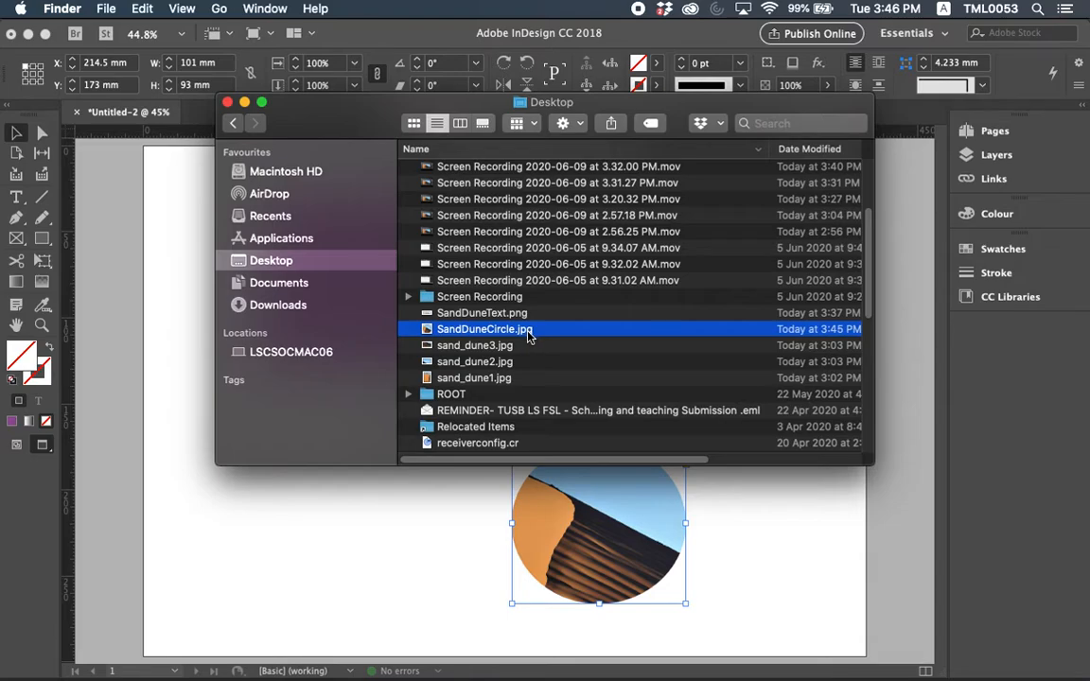
click(380, 476)
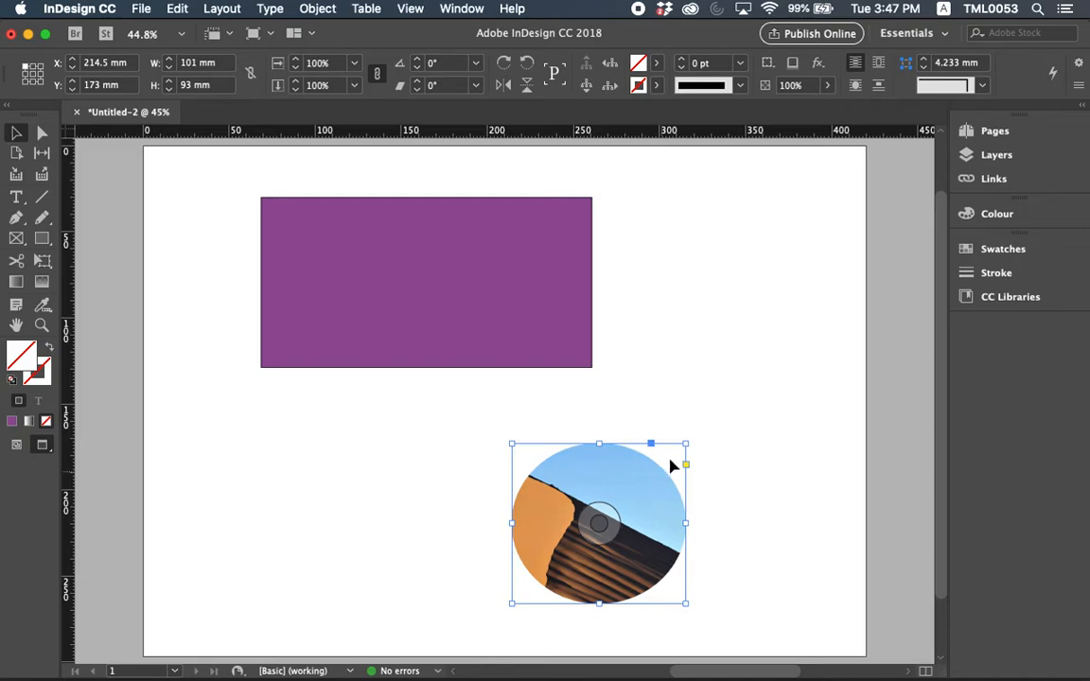
drag(672, 453, 701, 435)
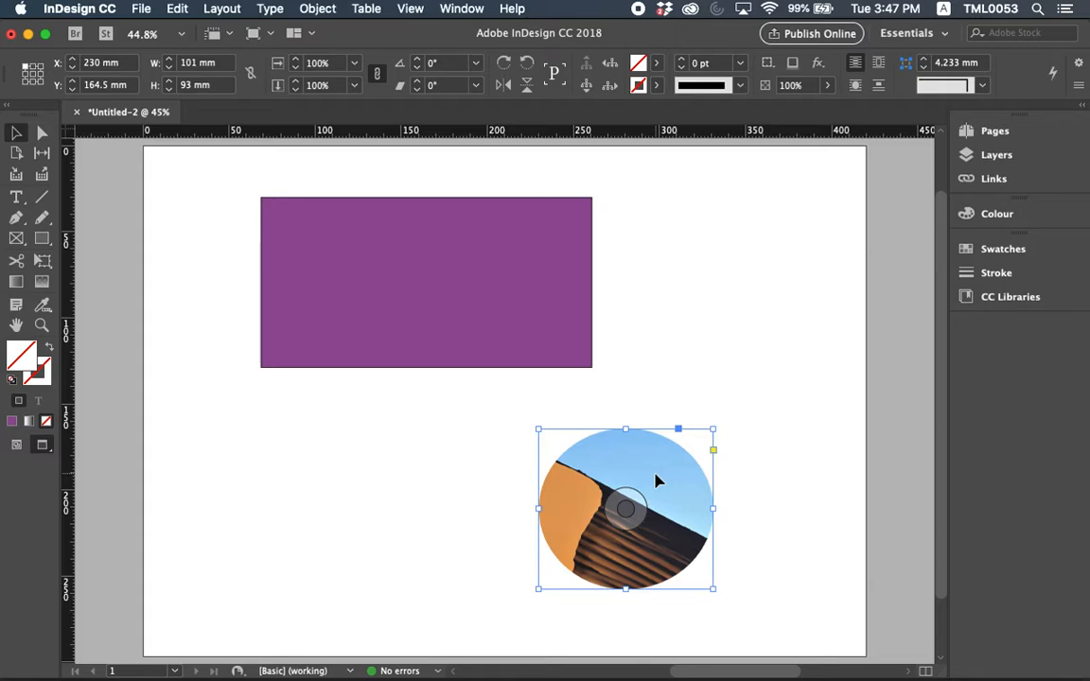
- Switch to Photoshop and start saving the circular dune document under a new file, with the format set to PNG
mouse_move(846, 667)
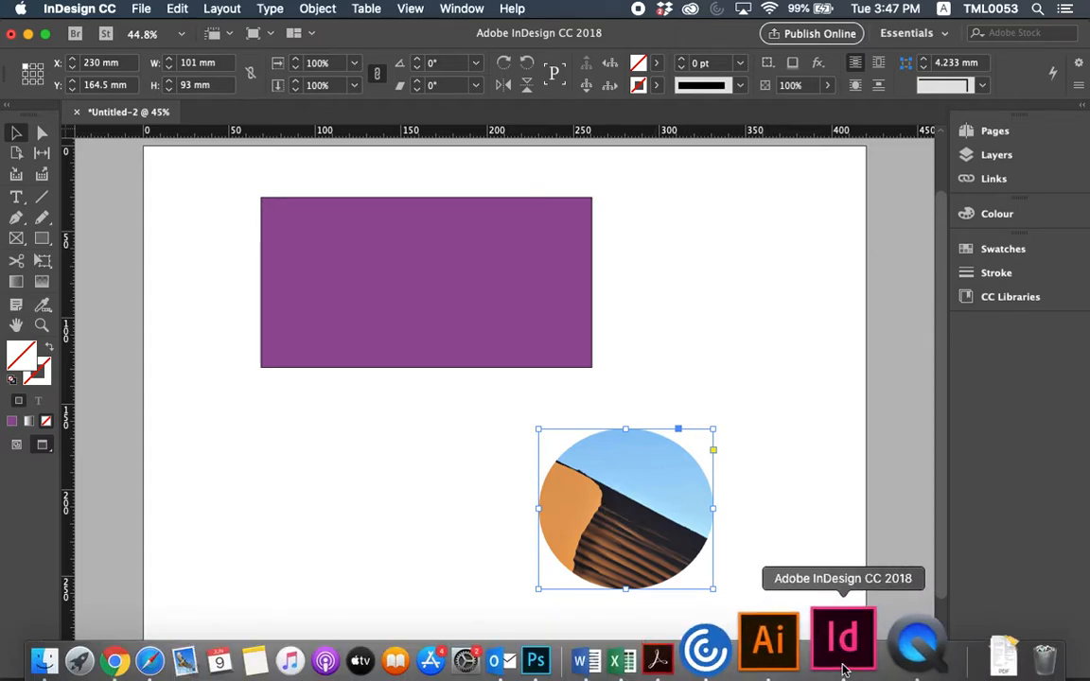
click(611, 651)
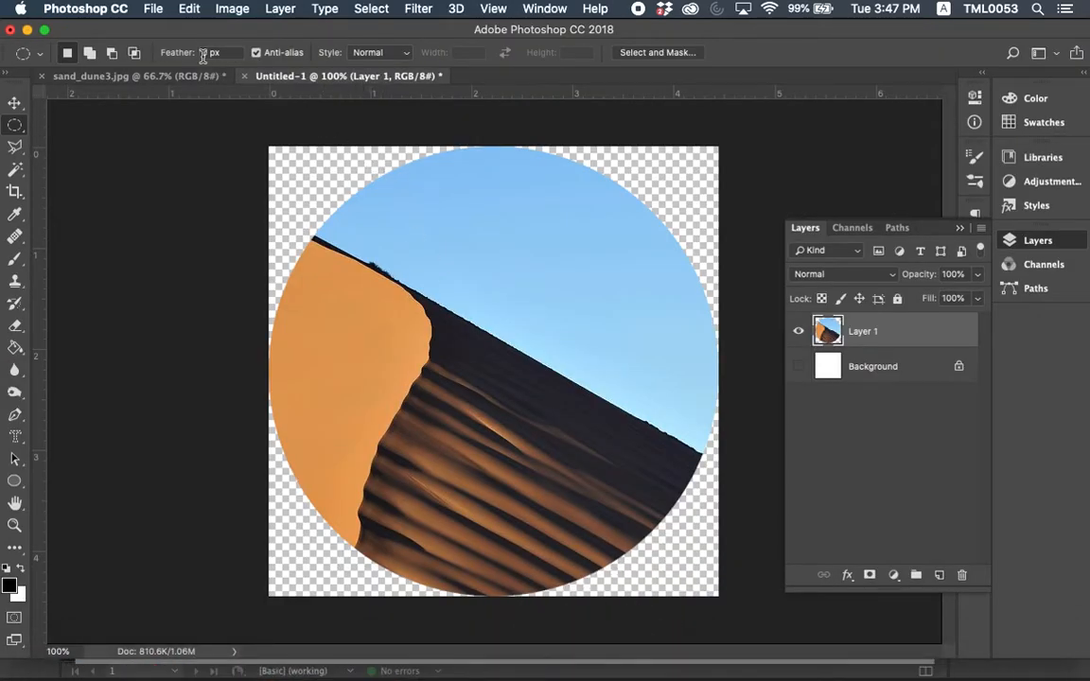
click(153, 9)
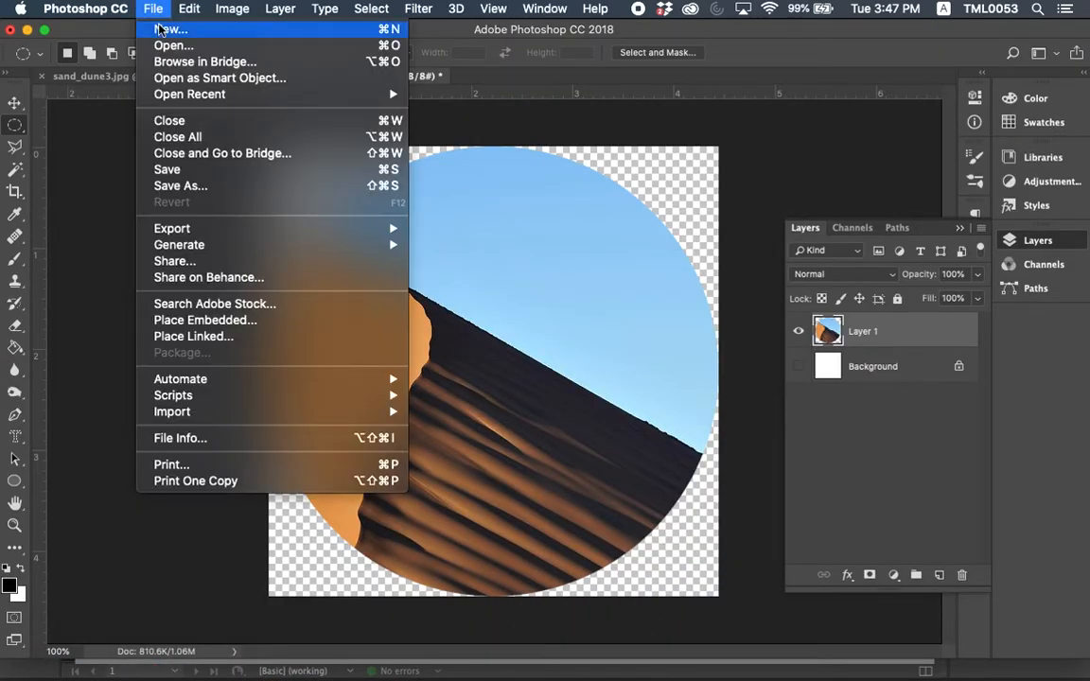
click(235, 189)
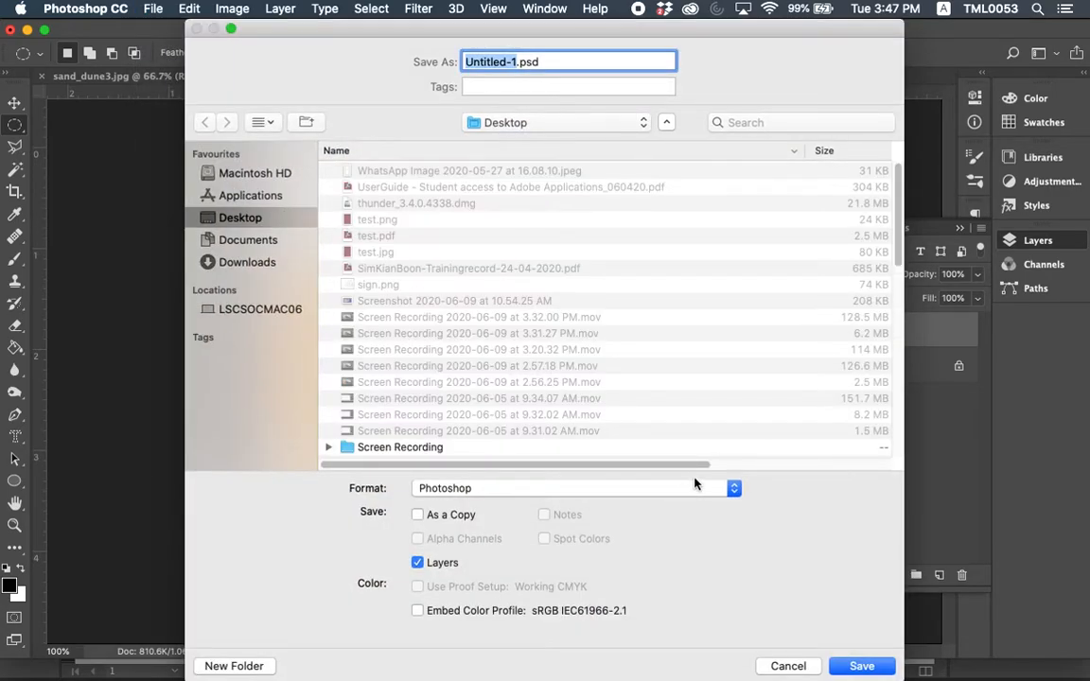
click(734, 488)
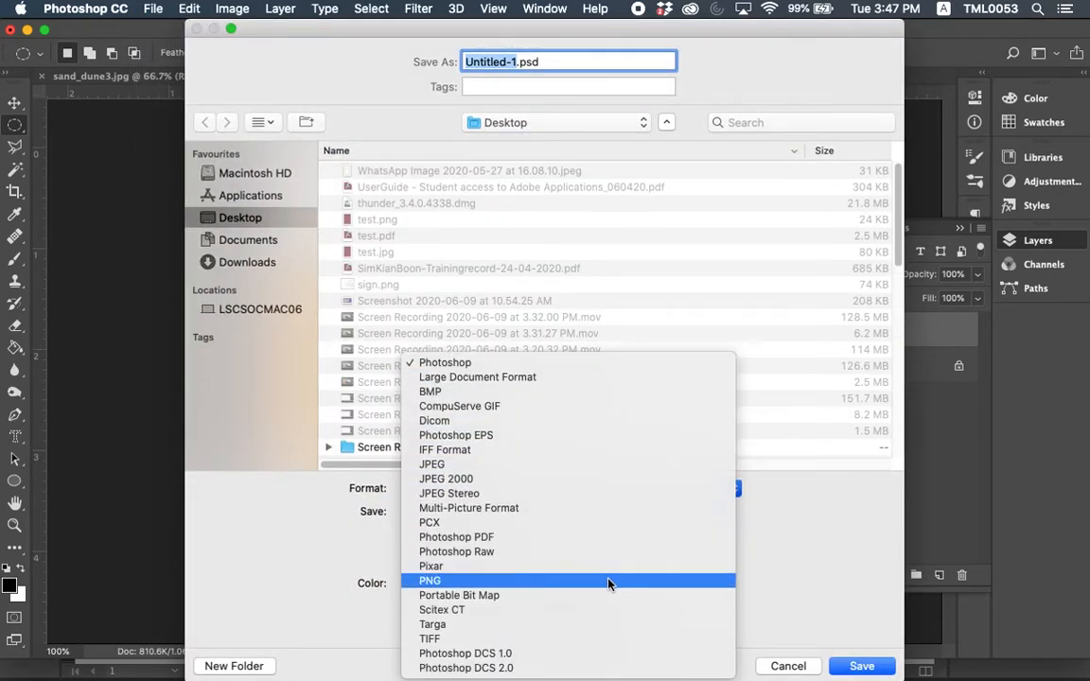
click(577, 581)
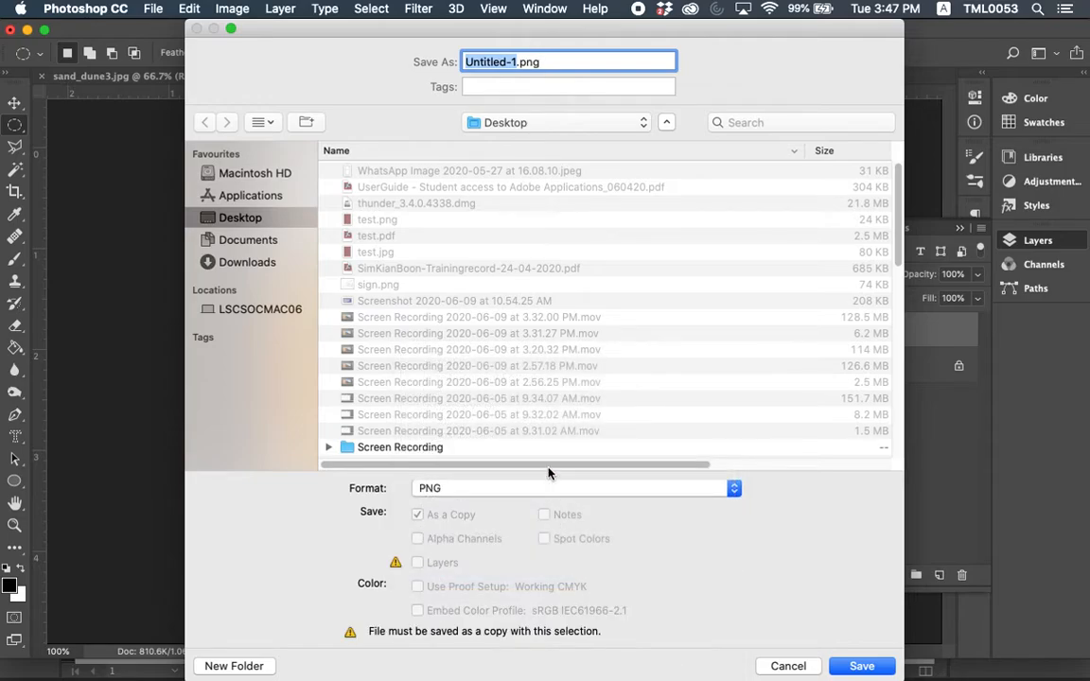
- Name the PNG copy SandDuneCircle and save it to the Desktop
scroll(541, 307, down, 5)
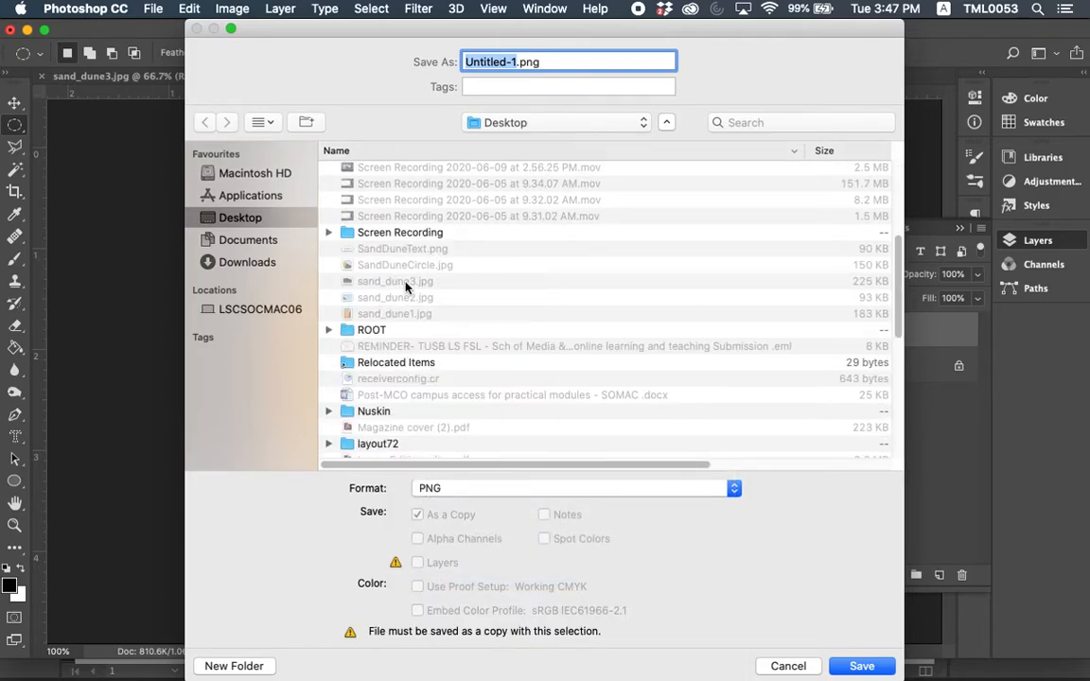
click(406, 266)
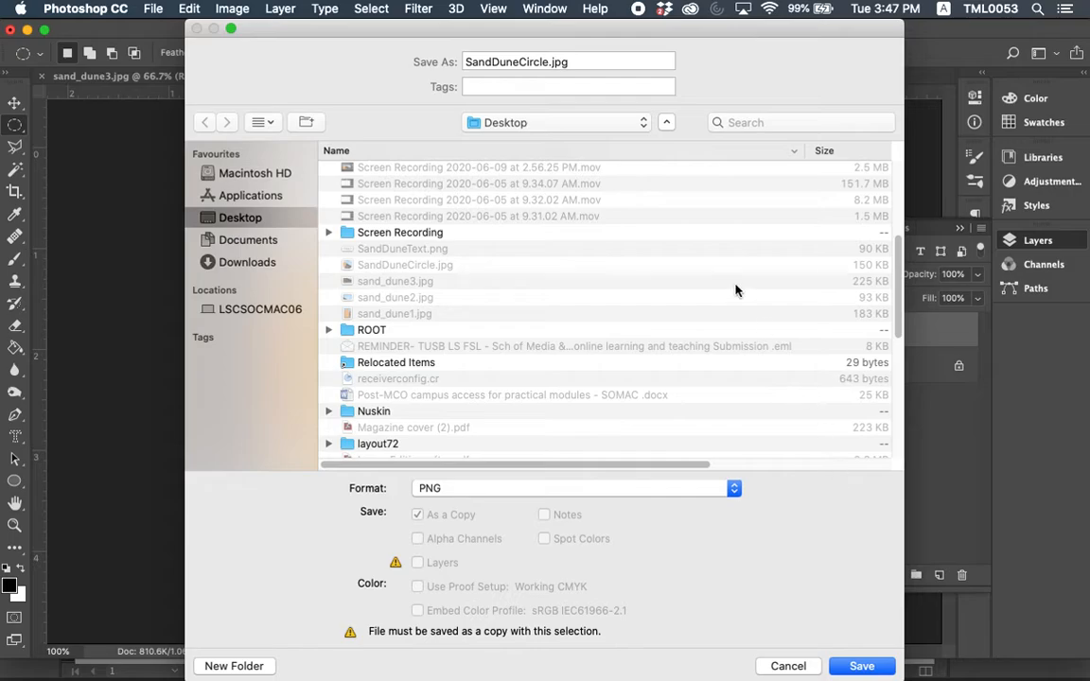
click(587, 61)
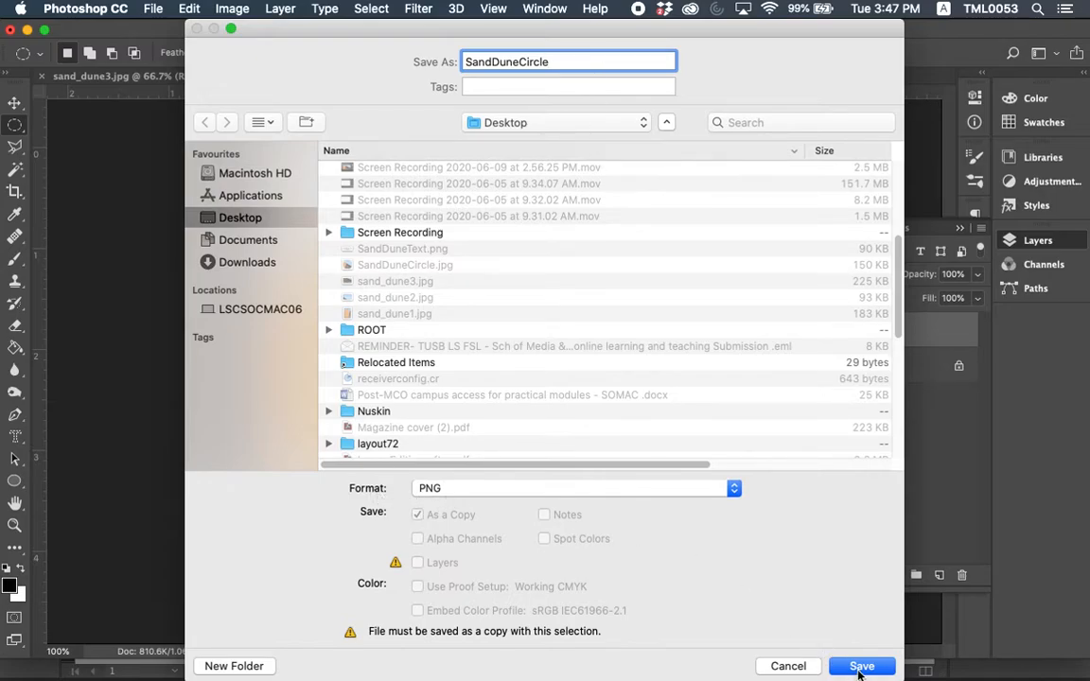
click(860, 667)
click(667, 286)
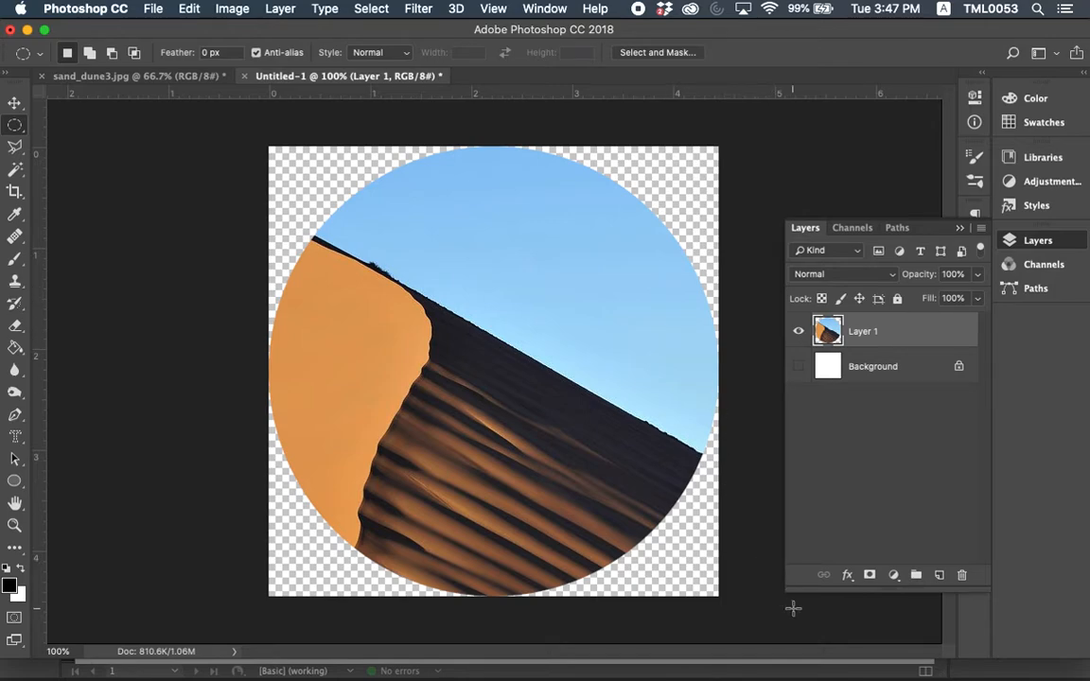
- Switch to InDesign, delete the placed JPEG circle, and draw a rectangular frame about 95 x 93.5 mm beneath the purple rectangle
click(843, 662)
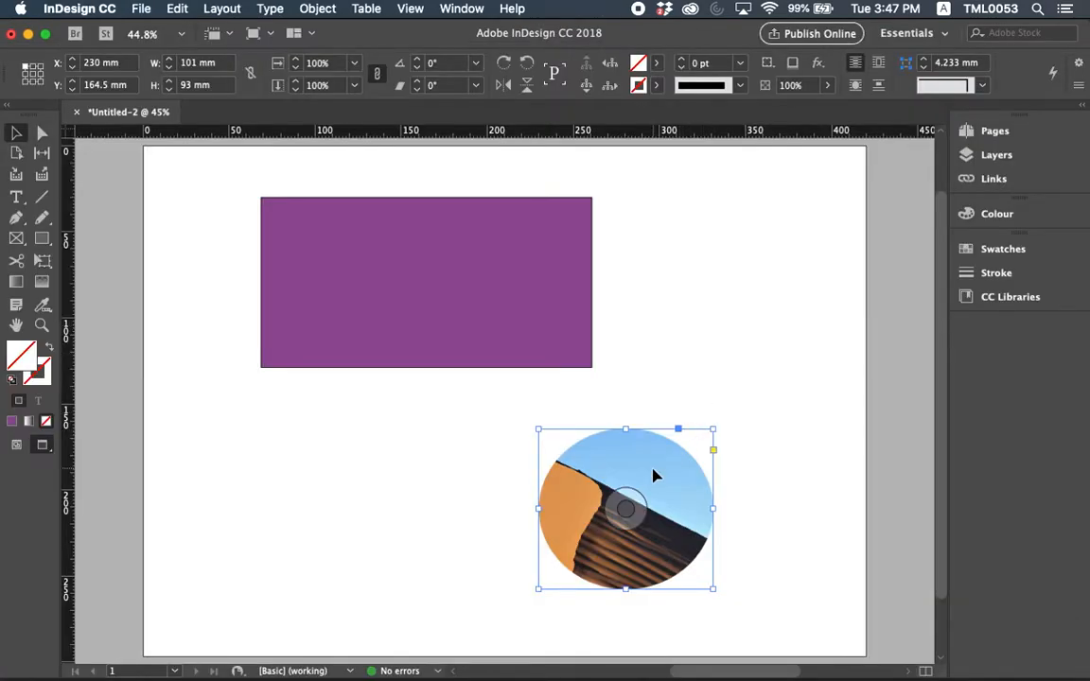
key(BackSpace)
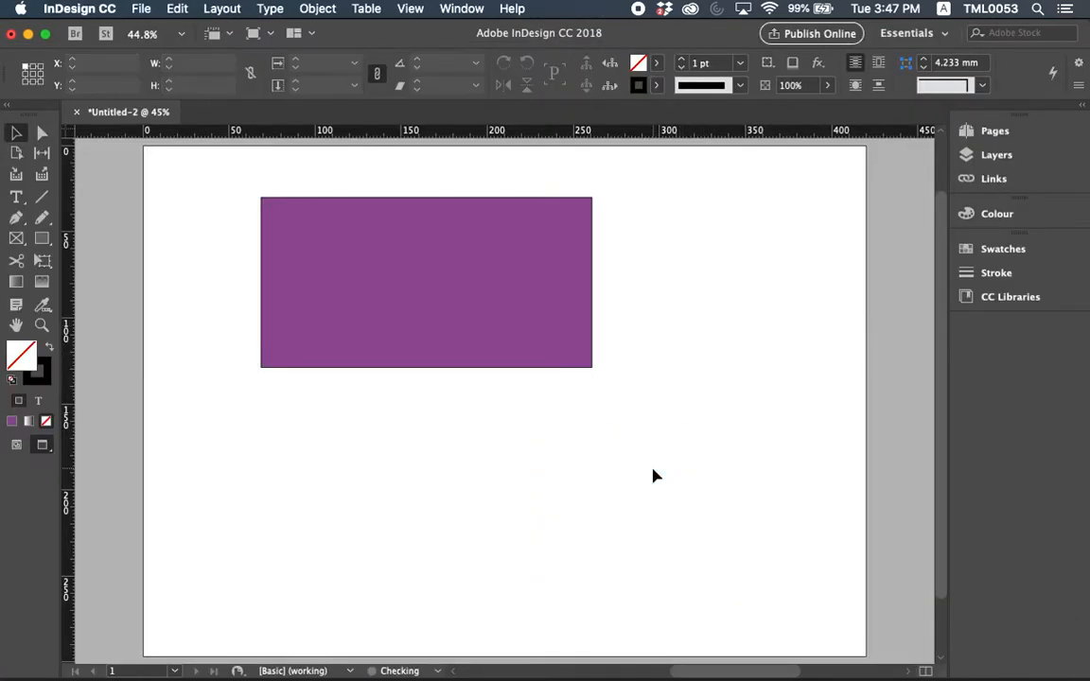
click(17, 239)
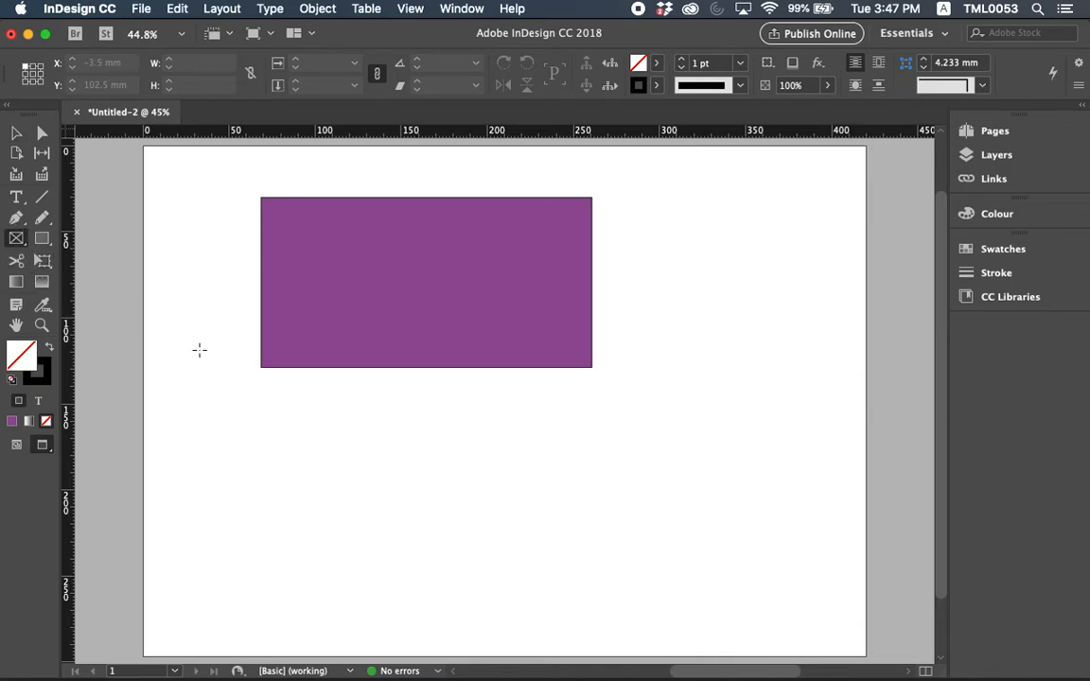
drag(349, 409, 511, 571)
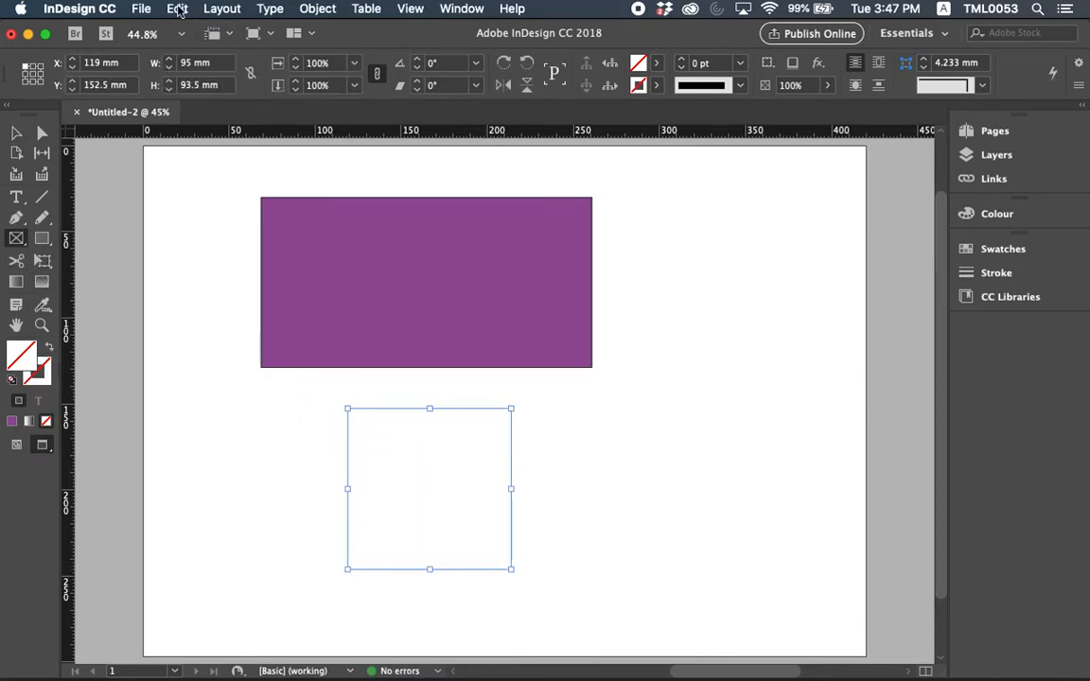
- Place the PNG file SandDuneCircle from the Desktop into the empty frame
click(141, 9)
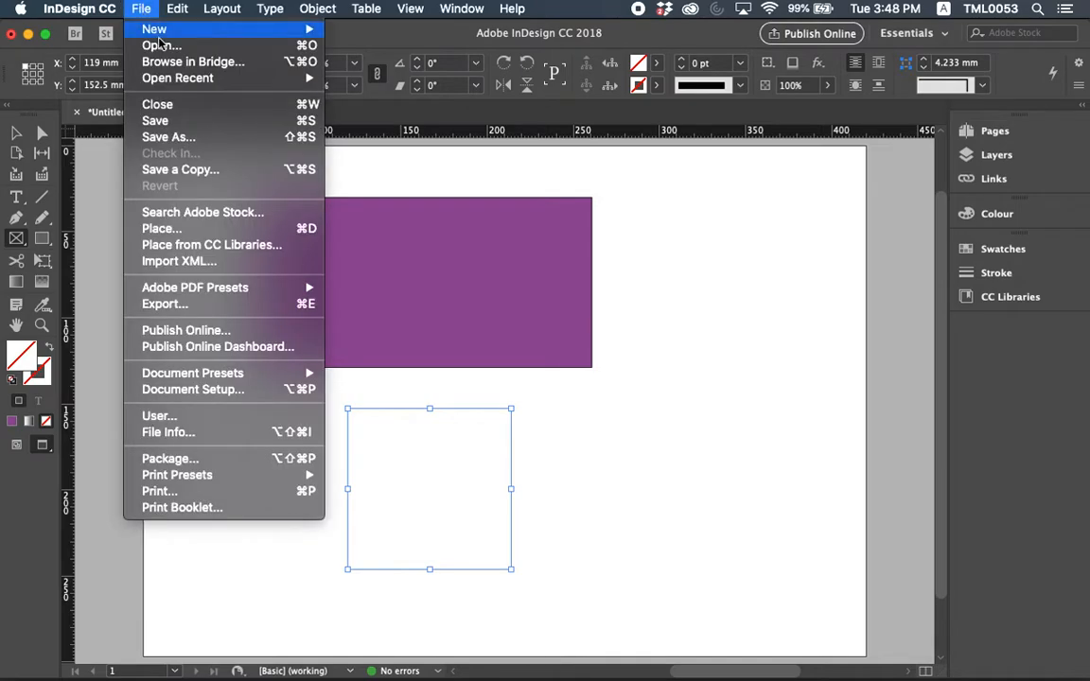
click(238, 229)
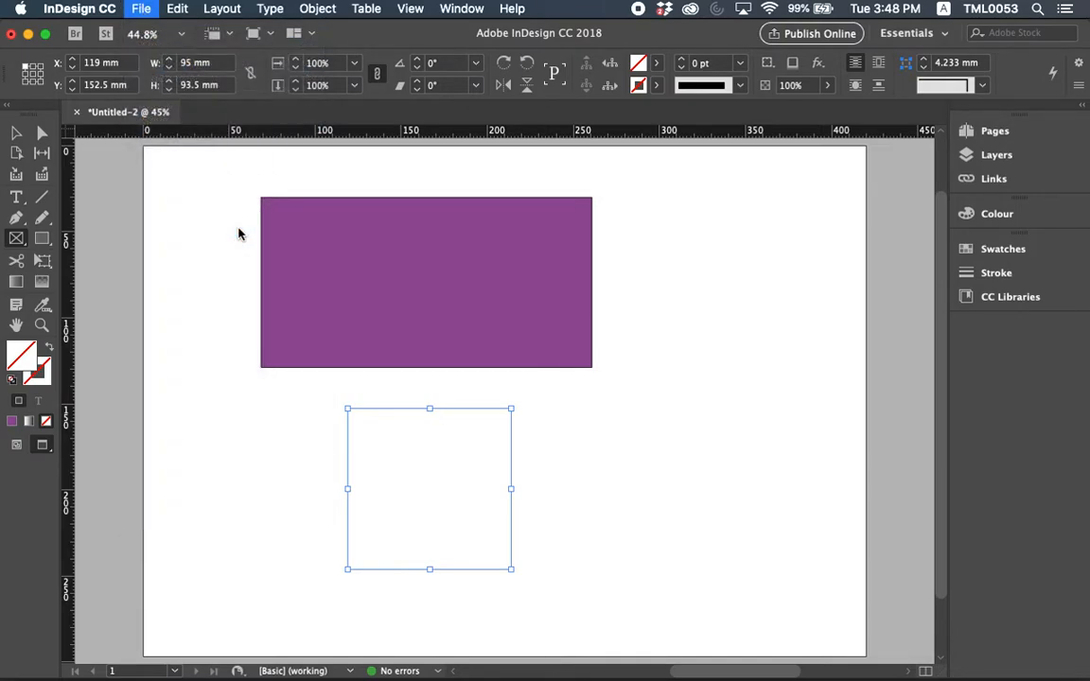
scroll(545, 283, down, 5)
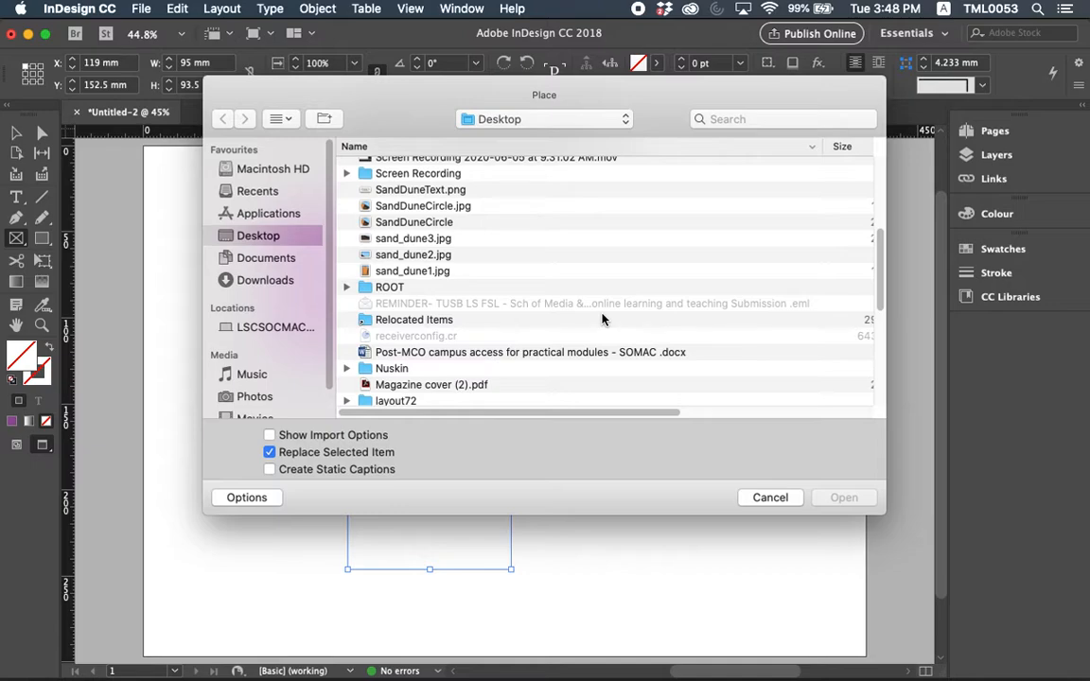
click(414, 222)
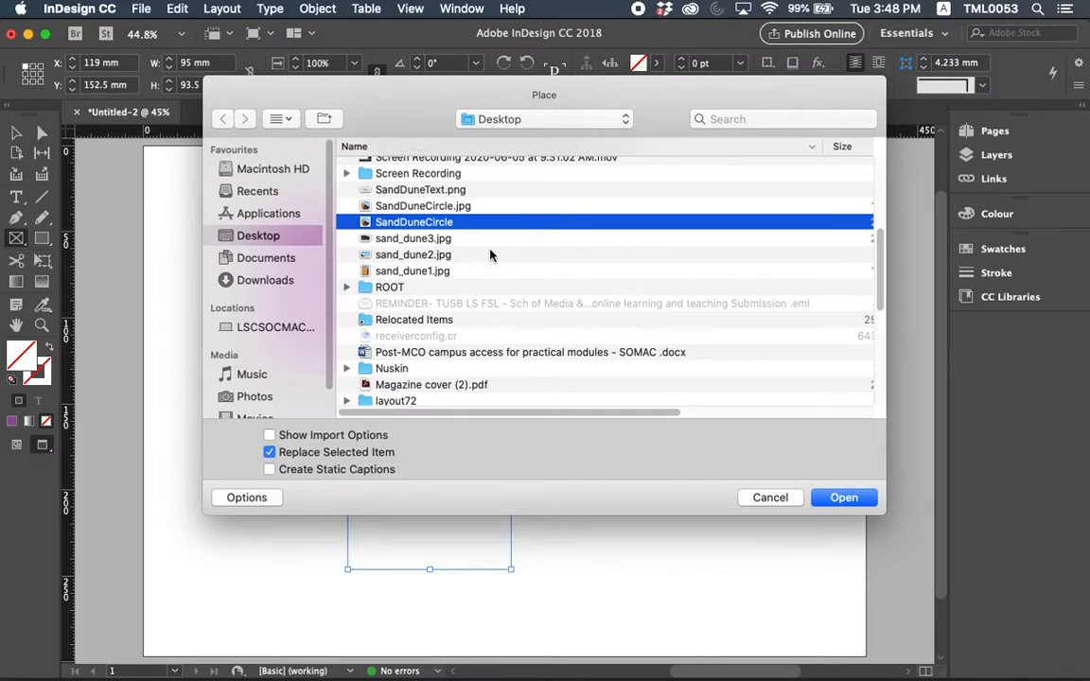
click(844, 497)
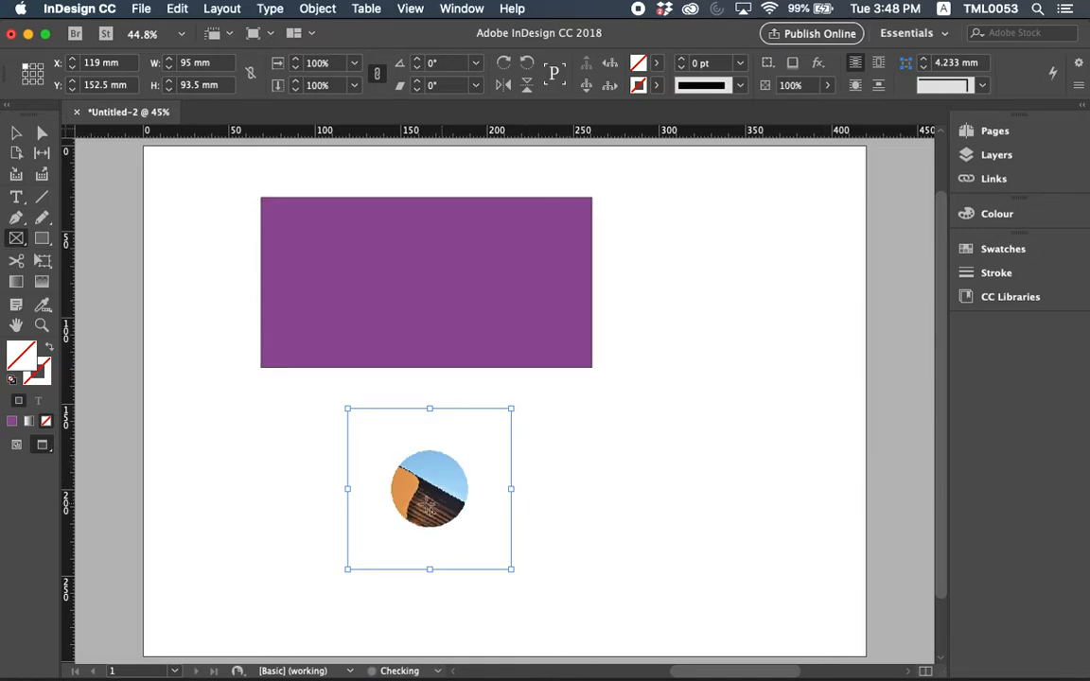
- Enlarge the placed PNG circle to fill its frame with Fit Content to Frame
right_click(428, 506)
mouse_move(534, 496)
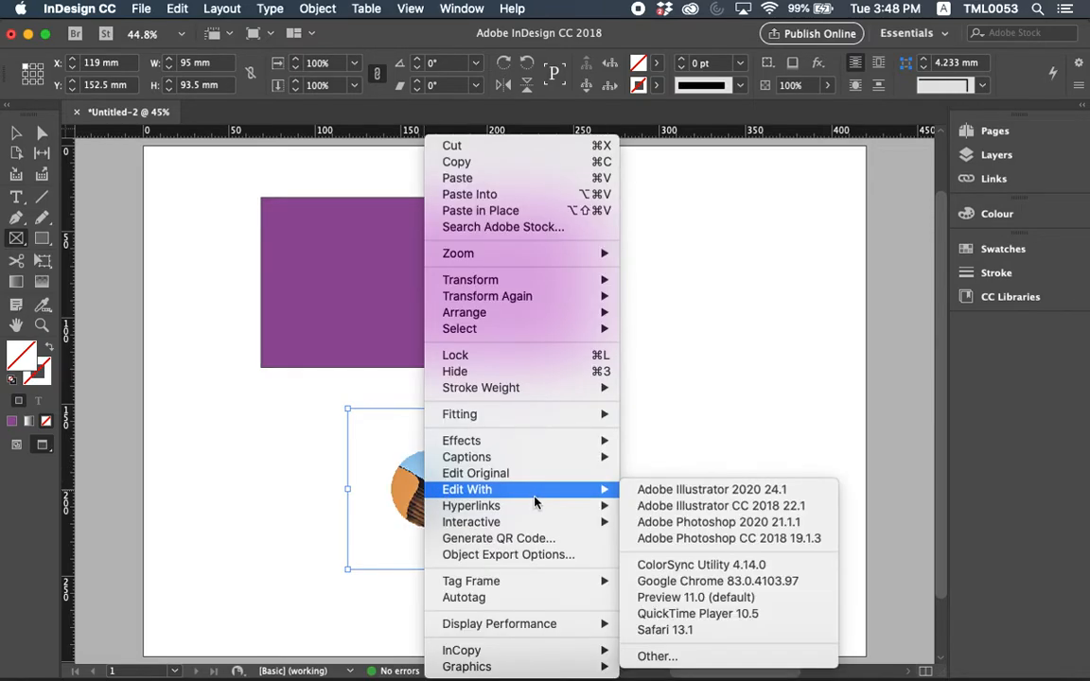
mouse_move(557, 416)
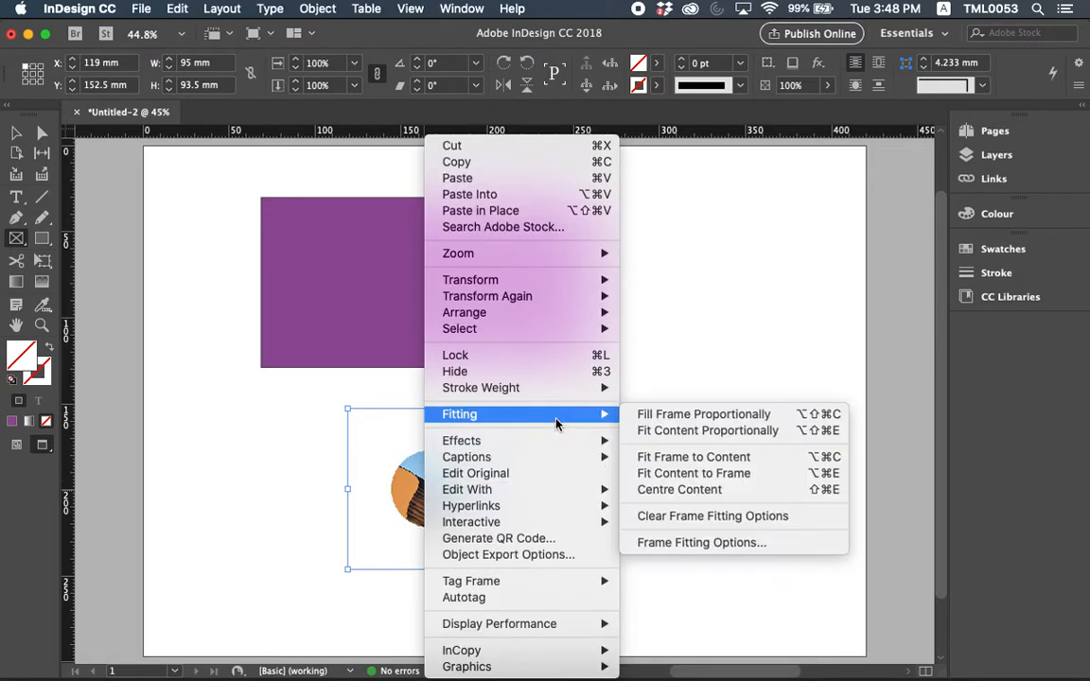
click(702, 478)
- Set the display performance of the placed PNG circle to High Quality Display
right_click(428, 492)
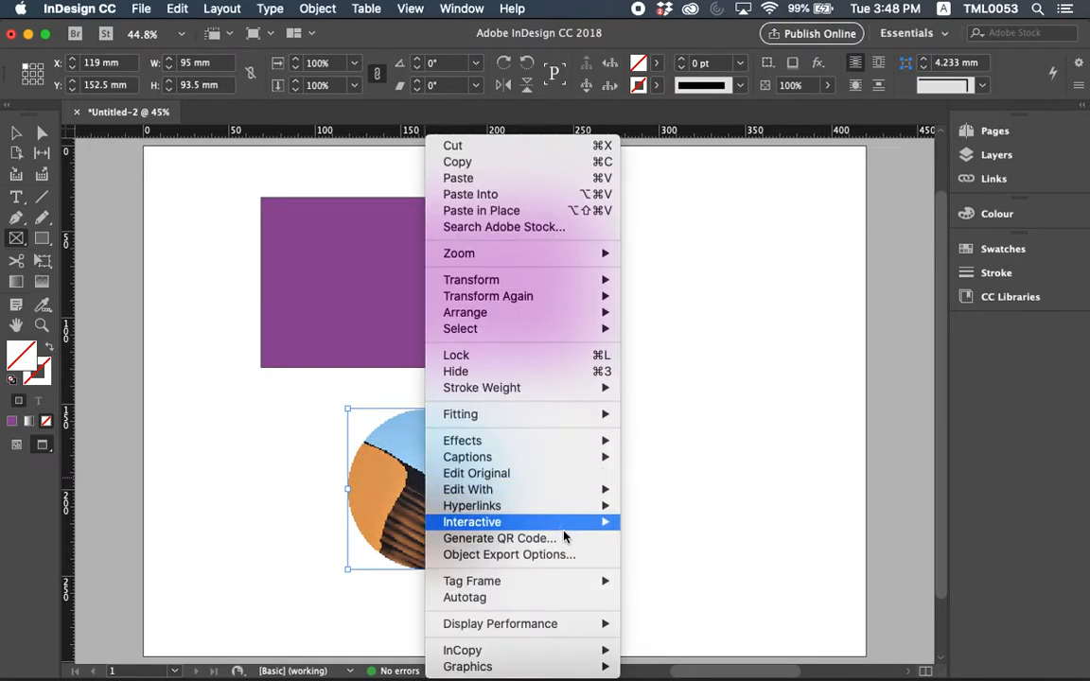
mouse_move(567, 624)
click(663, 641)
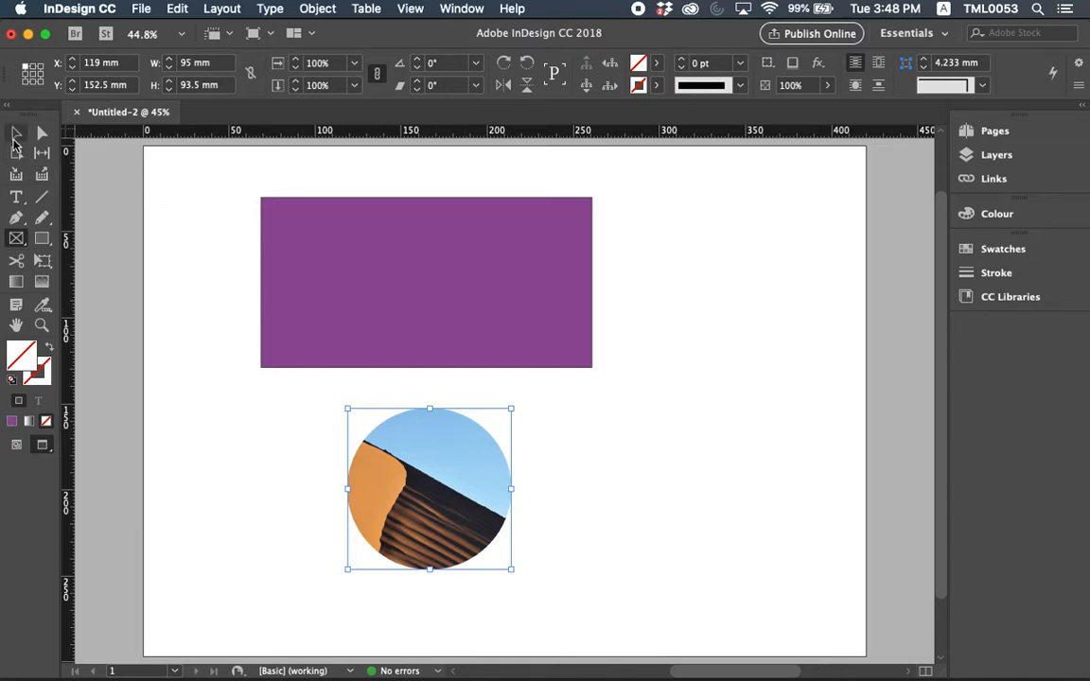
- Move the PNG circle over the lower-right part of the purple rectangle and check the objects listed under Layer 1
click(16, 133)
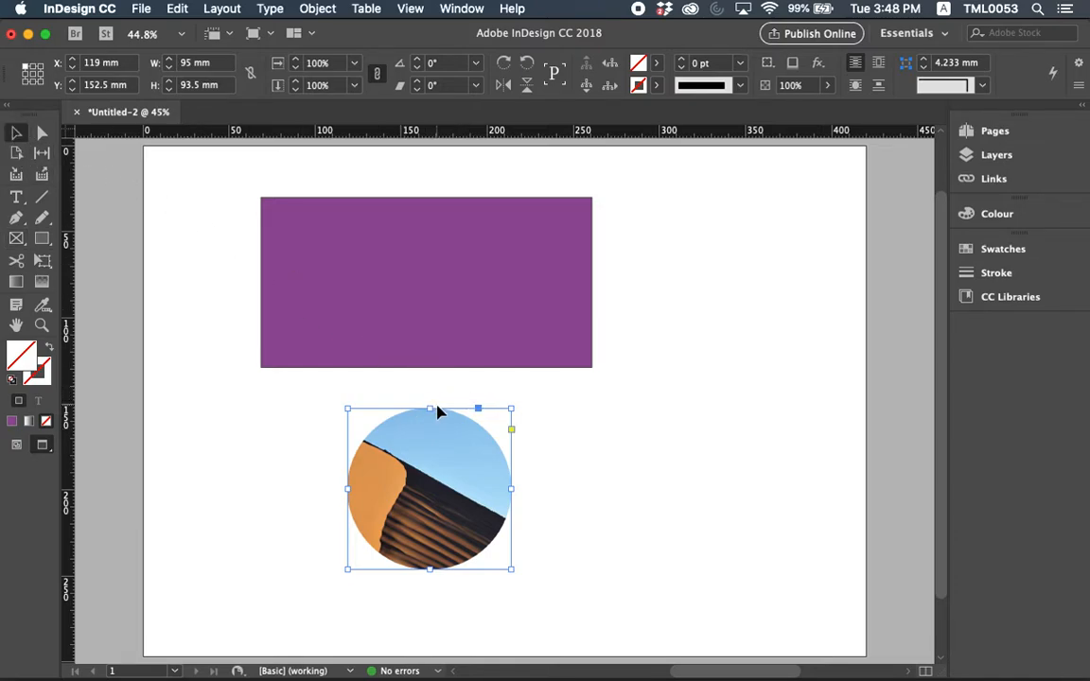
drag(442, 414, 495, 245)
click(708, 368)
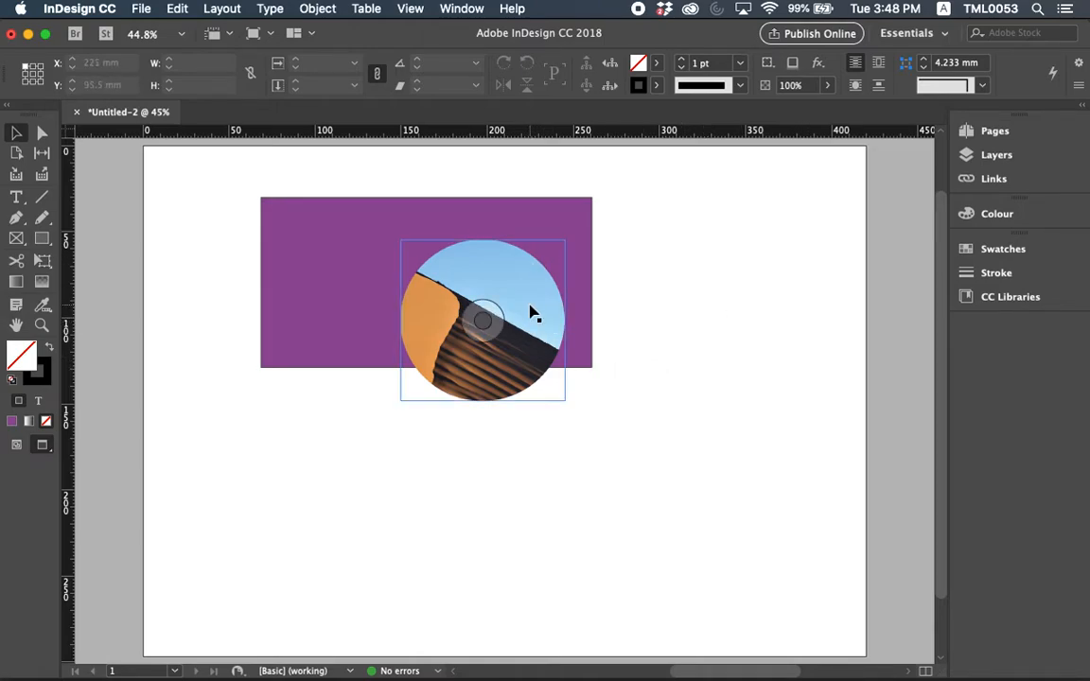
click(1005, 156)
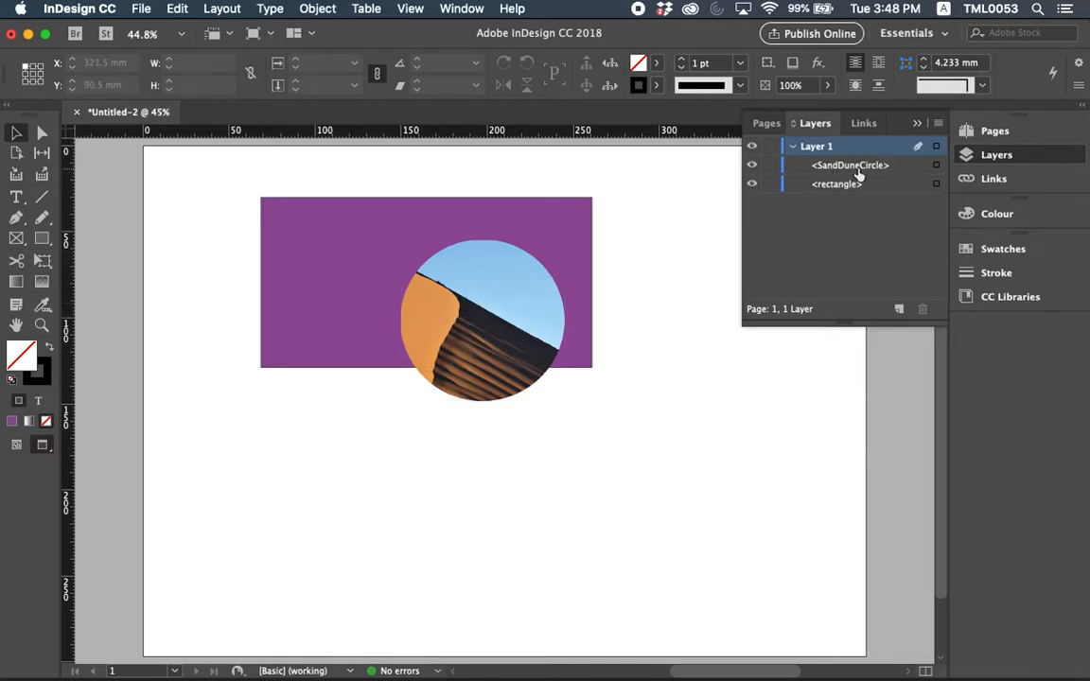
click(793, 147)
click(795, 148)
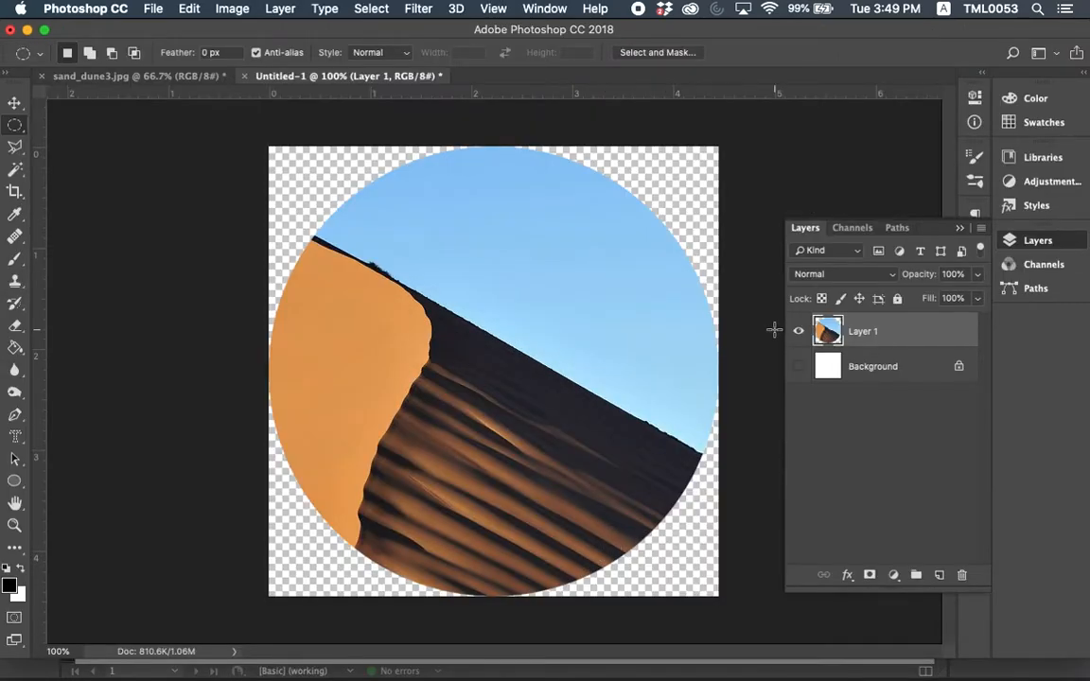
- Switch to the sand_dune3.jpg photo in Photoshop and clear its circular selection
click(151, 75)
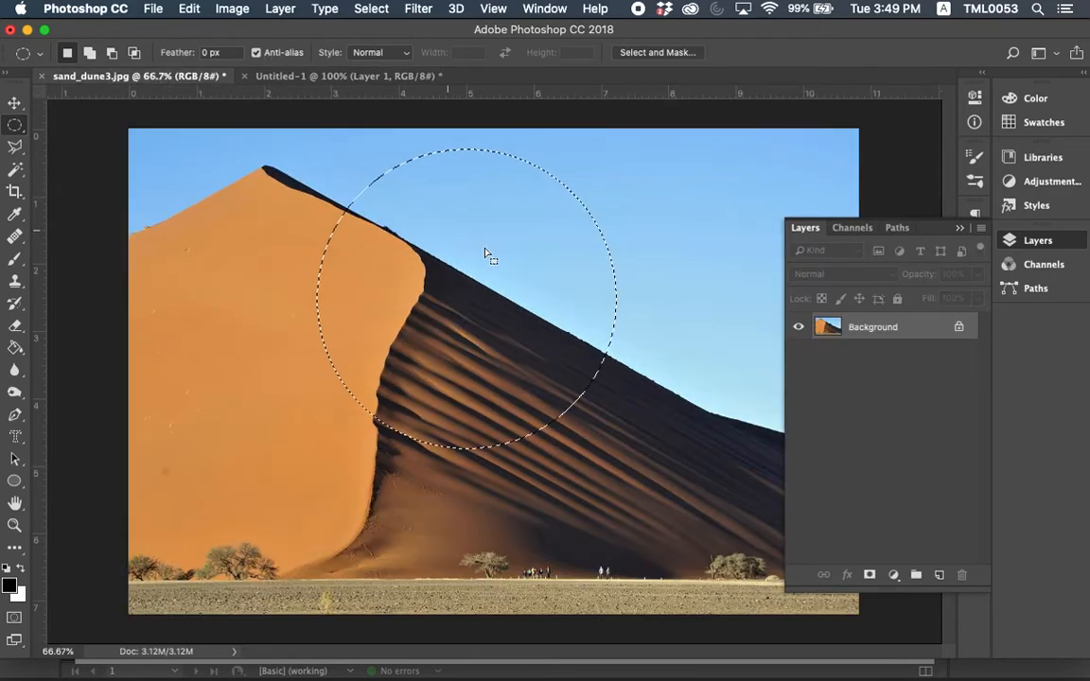
click(16, 124)
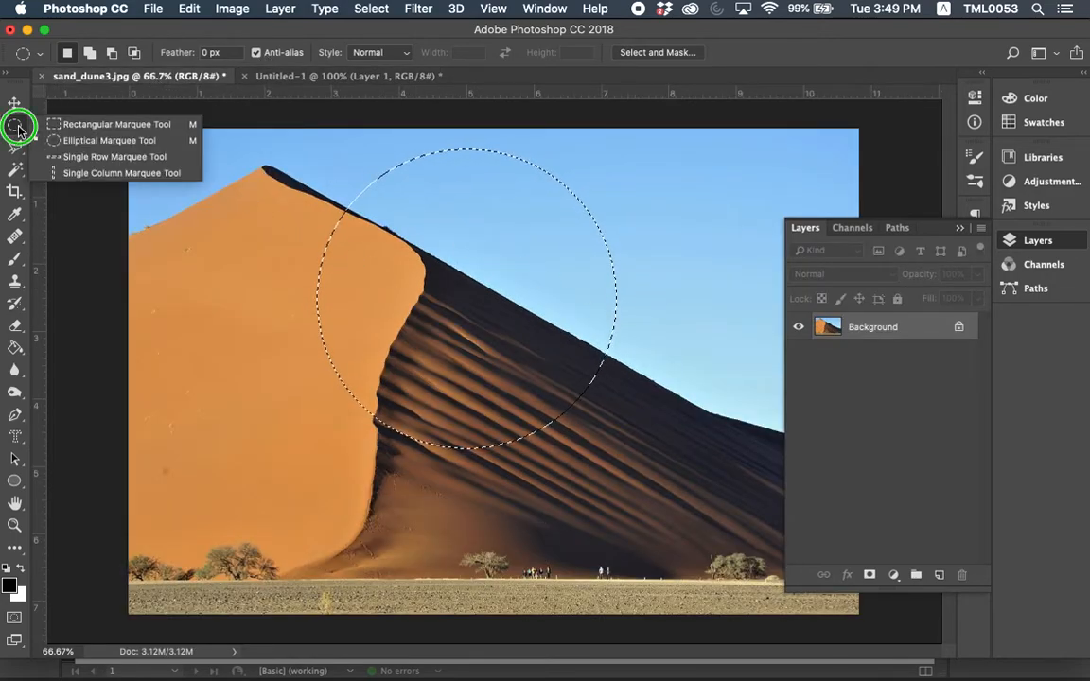
click(104, 140)
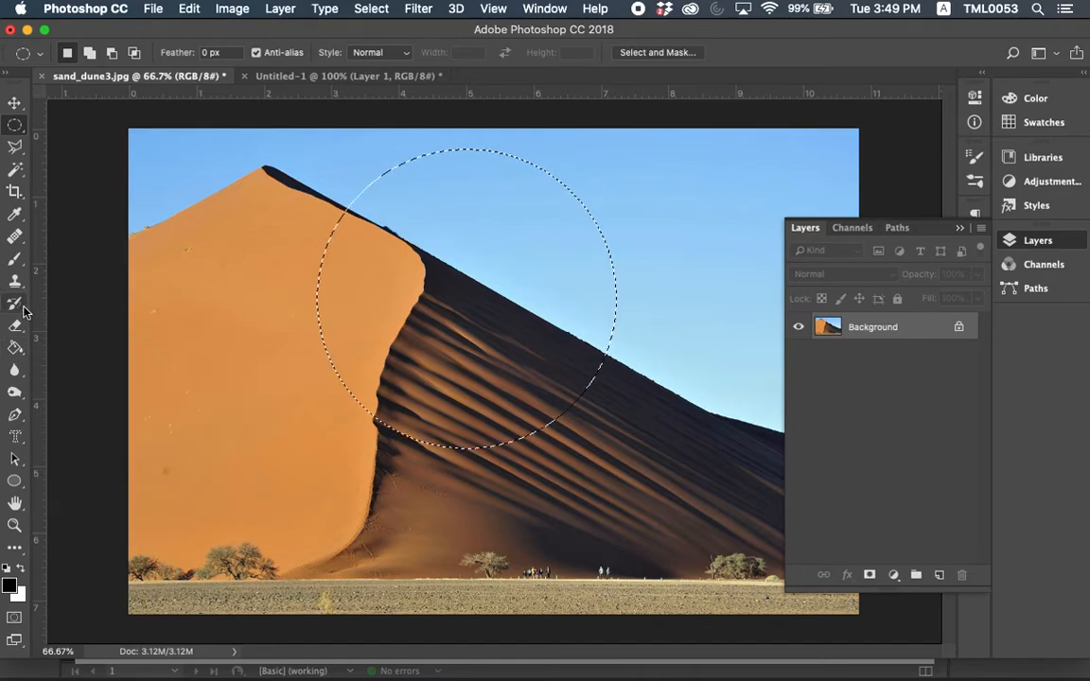
key(p)
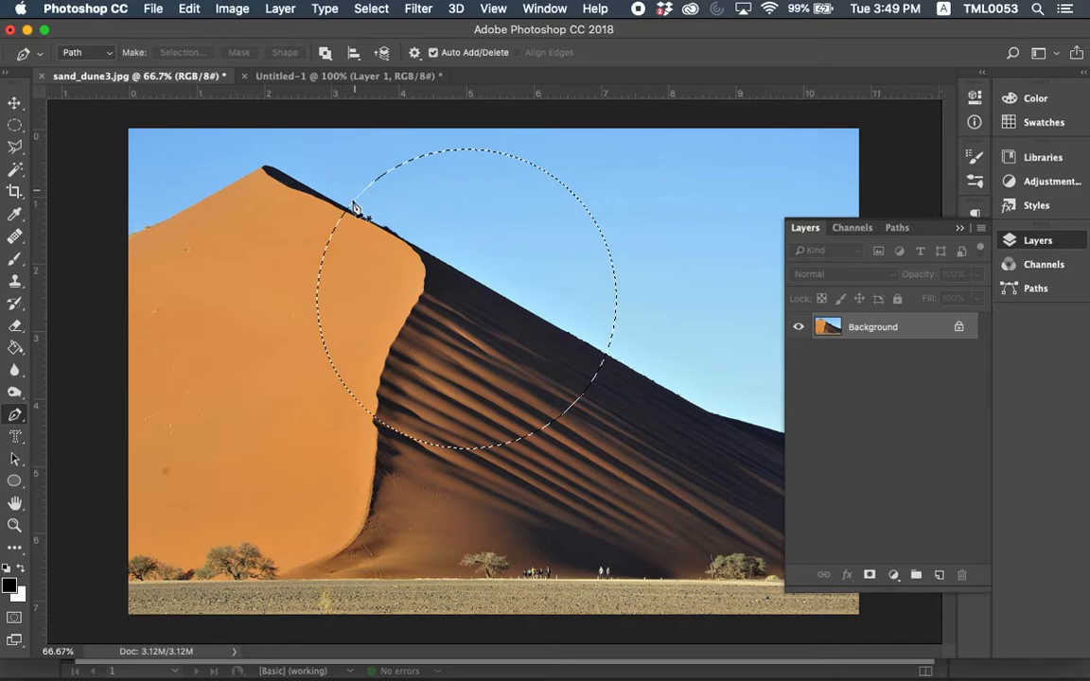
key(super+d)
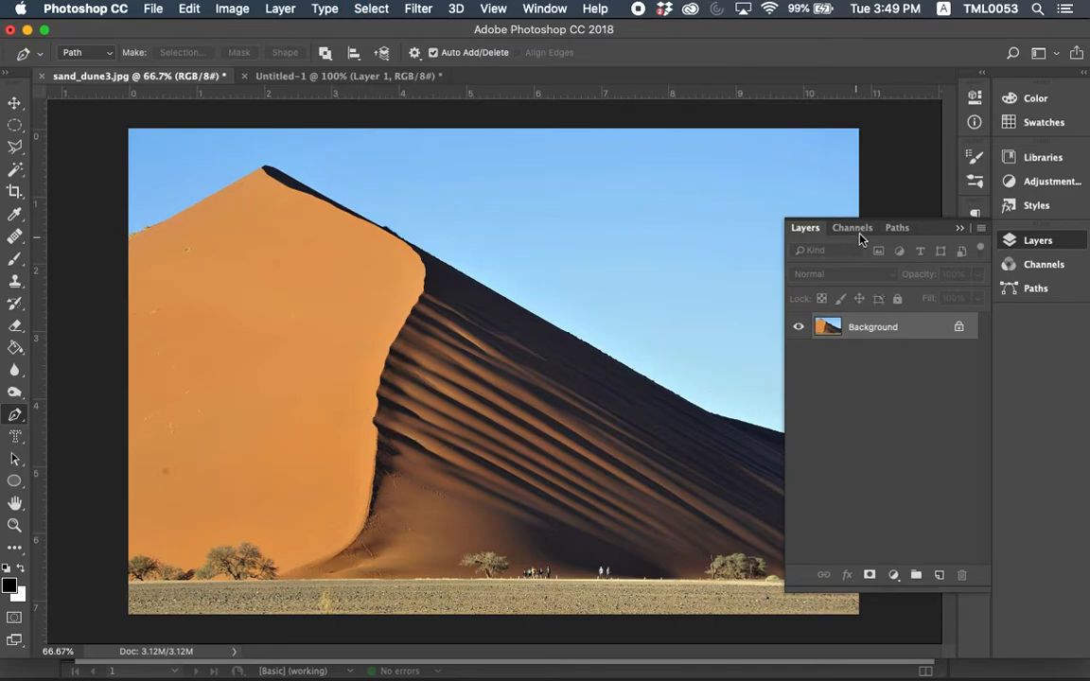
click(960, 229)
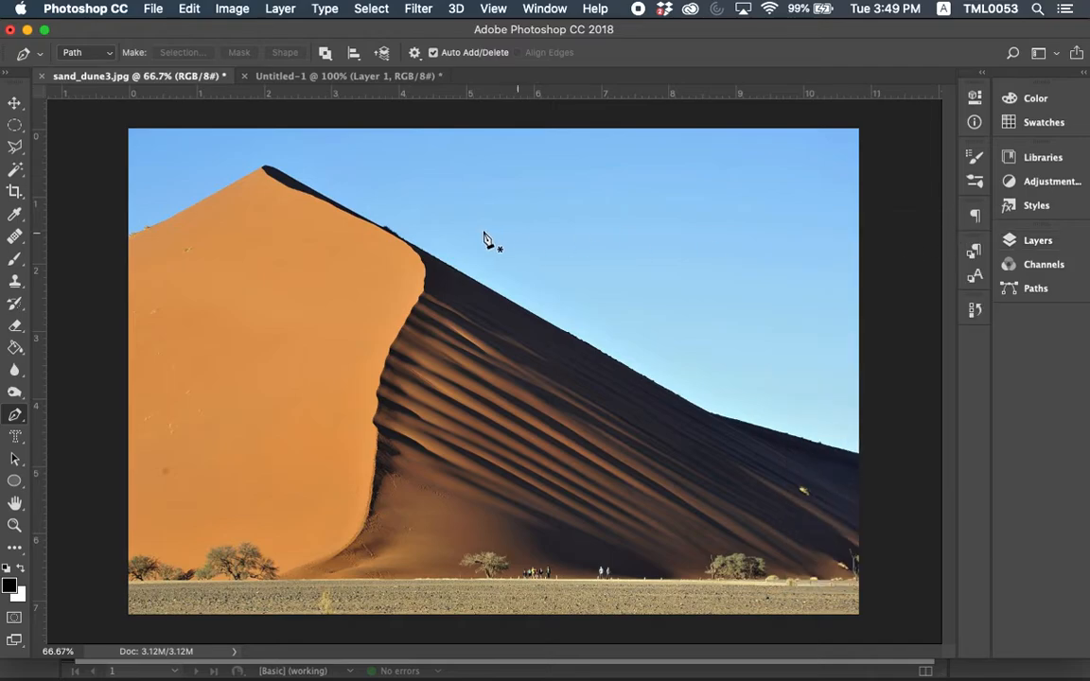
- Draw a closed, curved freeform path with five anchor points across the dune ridge and sky using the Pen tool
click(316, 269)
drag(438, 217, 544, 216)
drag(674, 290, 723, 363)
drag(552, 428, 612, 488)
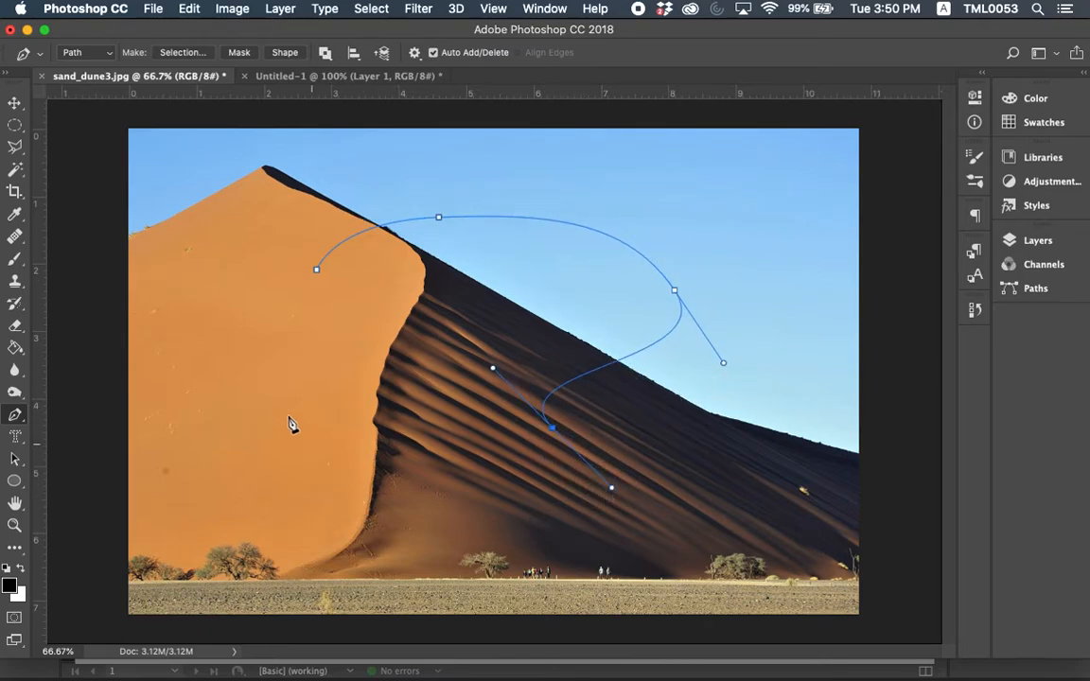
drag(442, 328, 518, 261)
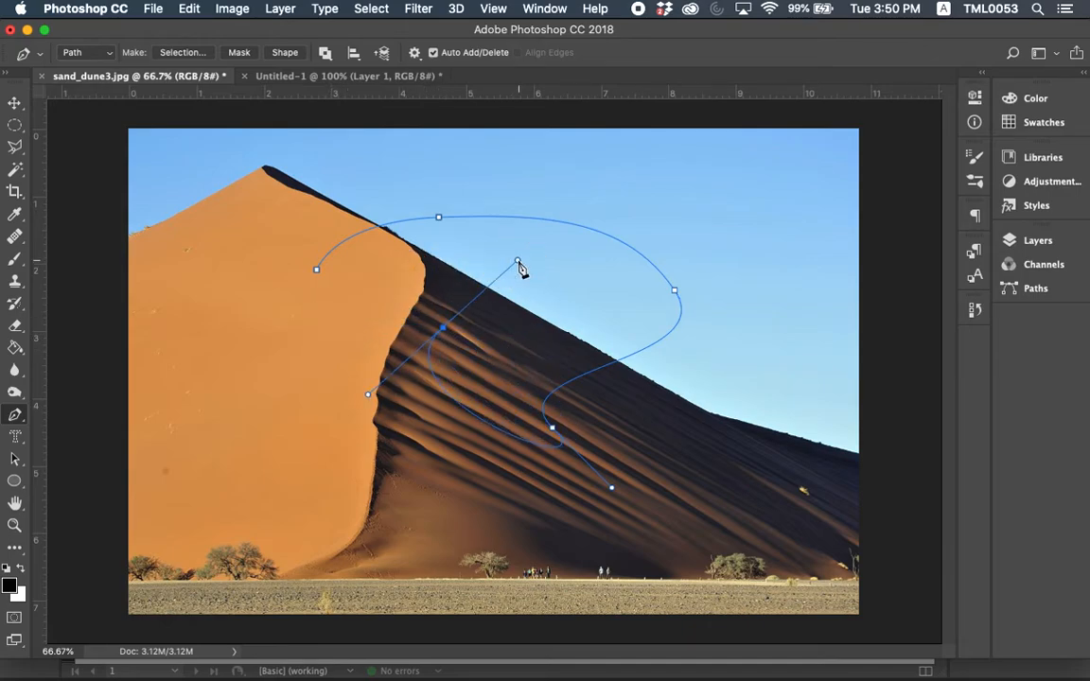
click(317, 271)
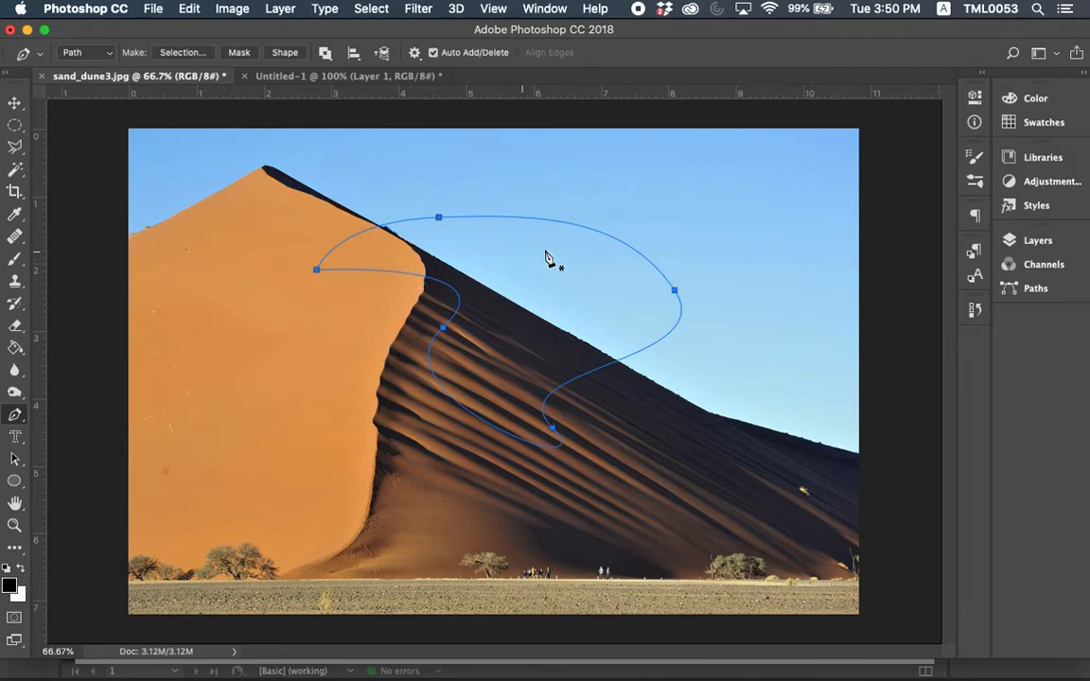
- Load the freeform work path as a selection and save the path as Path 1
click(1037, 288)
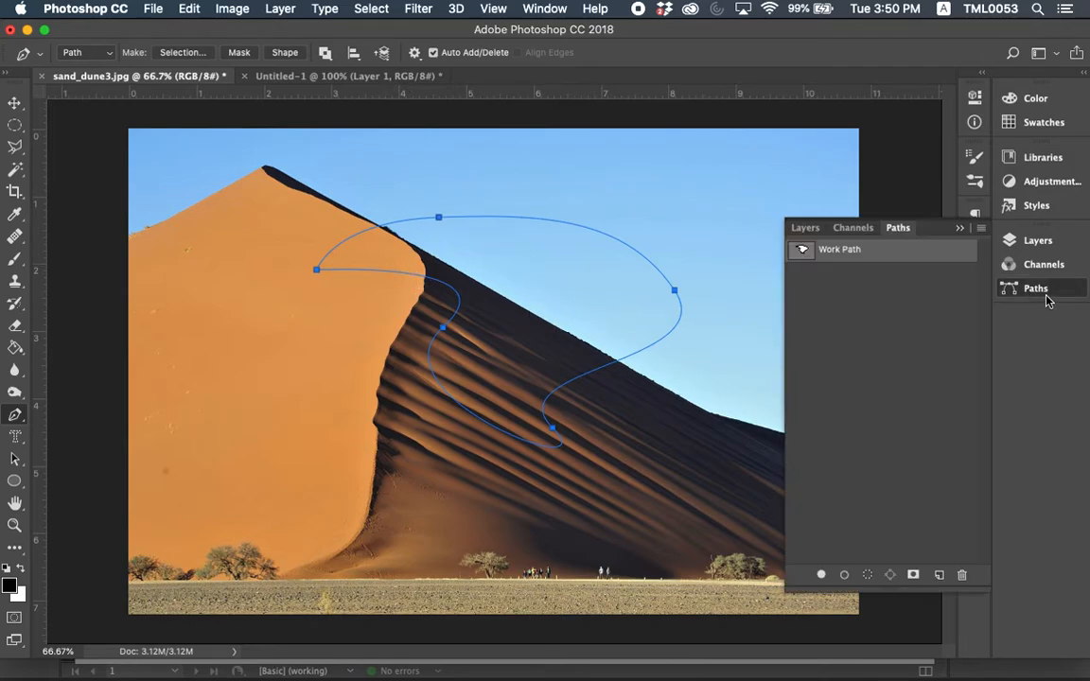
super+click(802, 254)
double_click(803, 254)
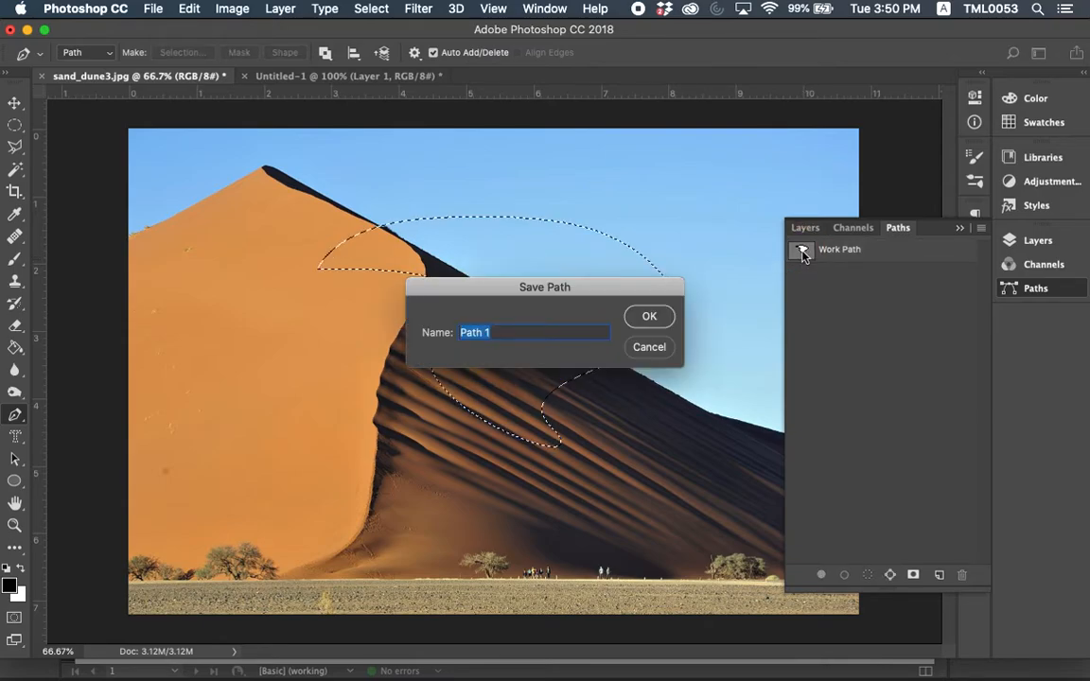
click(650, 318)
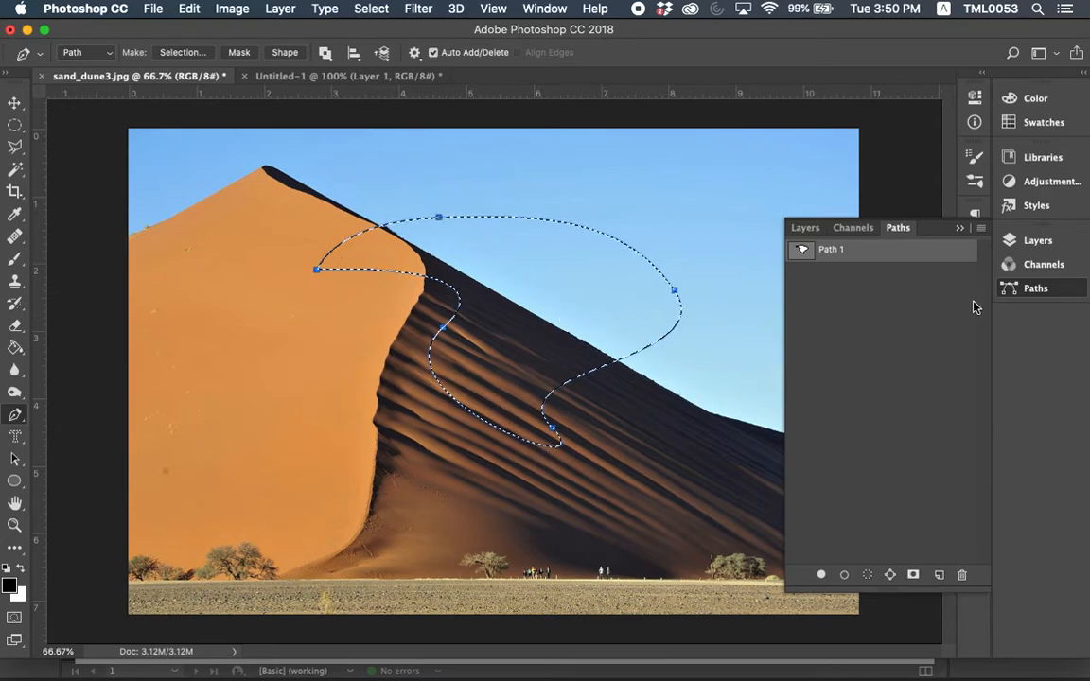
- Try to copy the selected freeform area and paste it into a new 526 x 526 pixel, 300 ppi document with a white background
click(1034, 243)
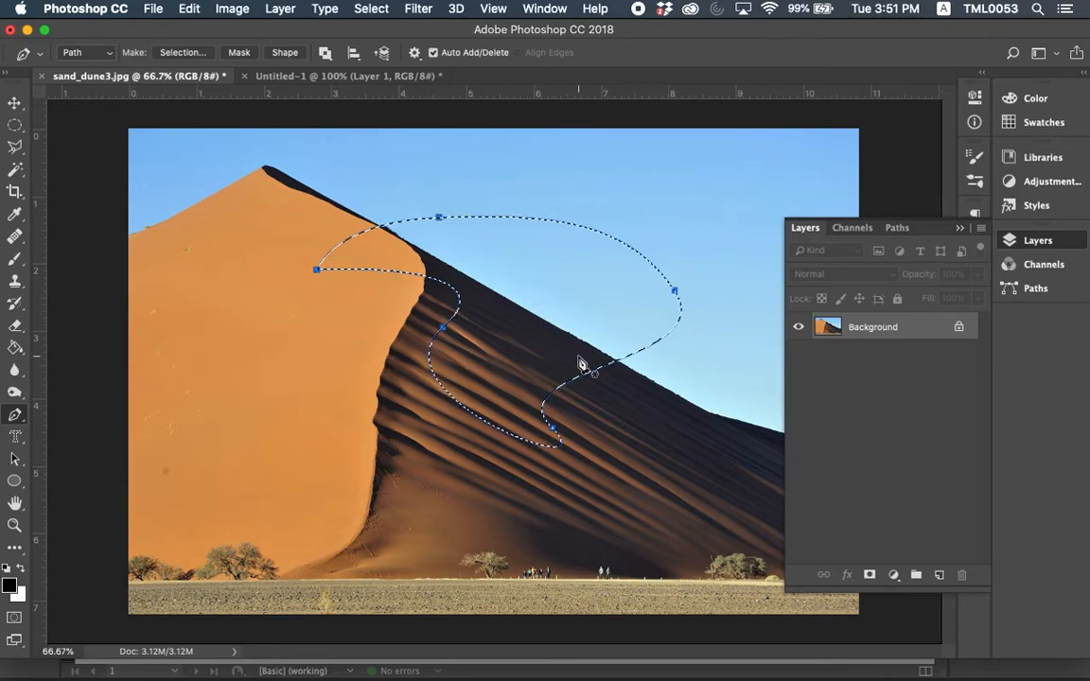
click(14, 103)
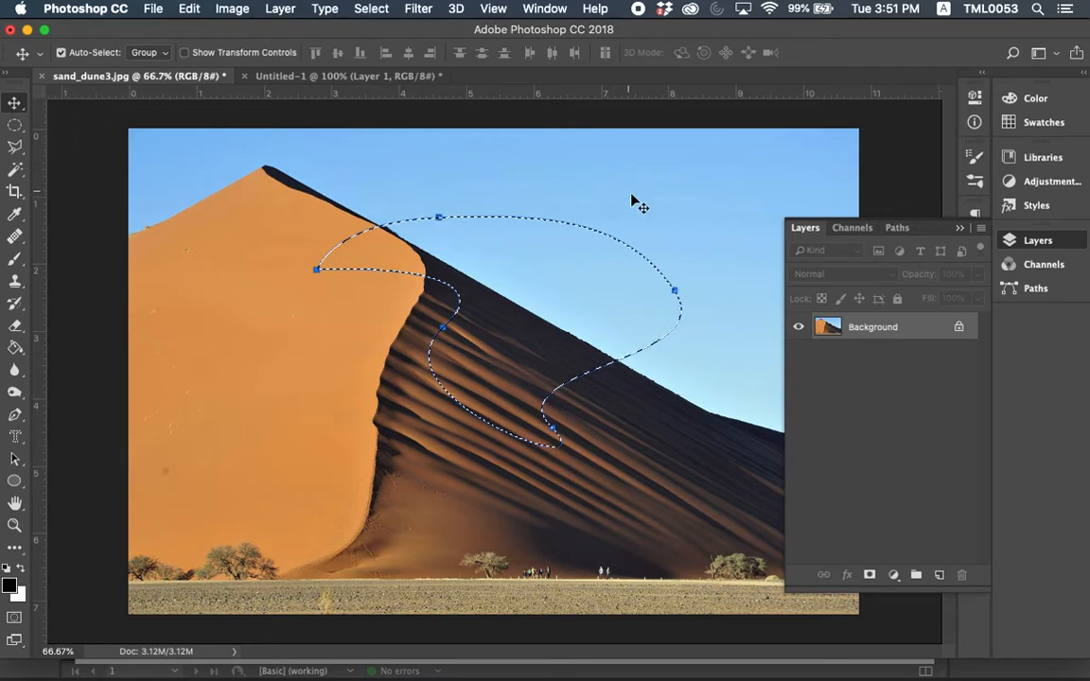
key(super)
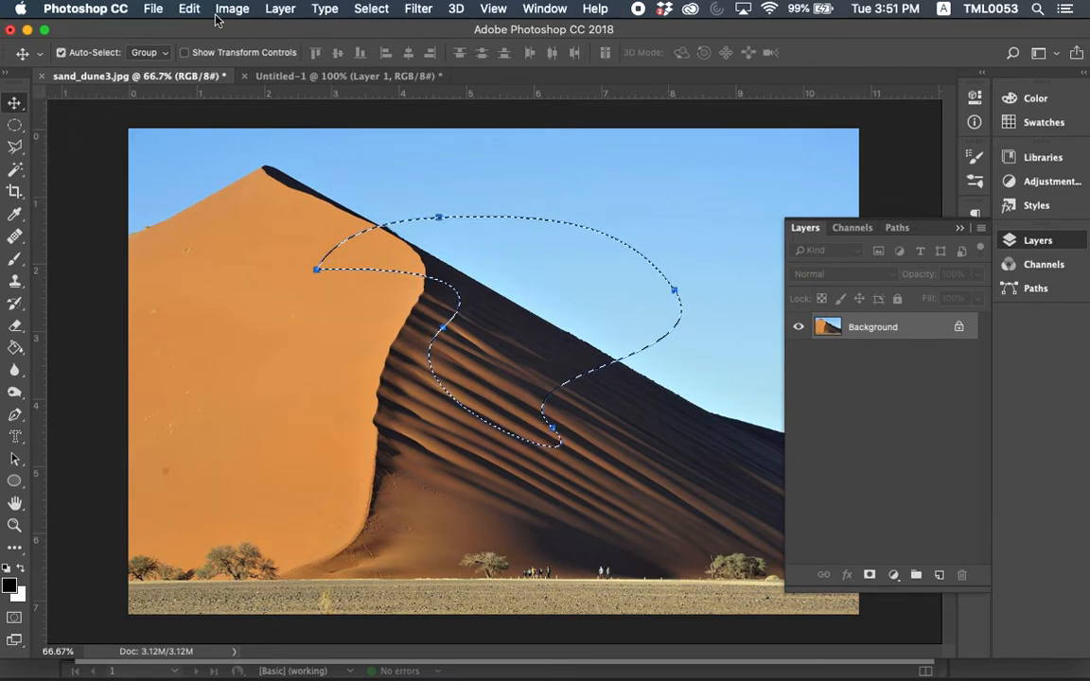
click(156, 10)
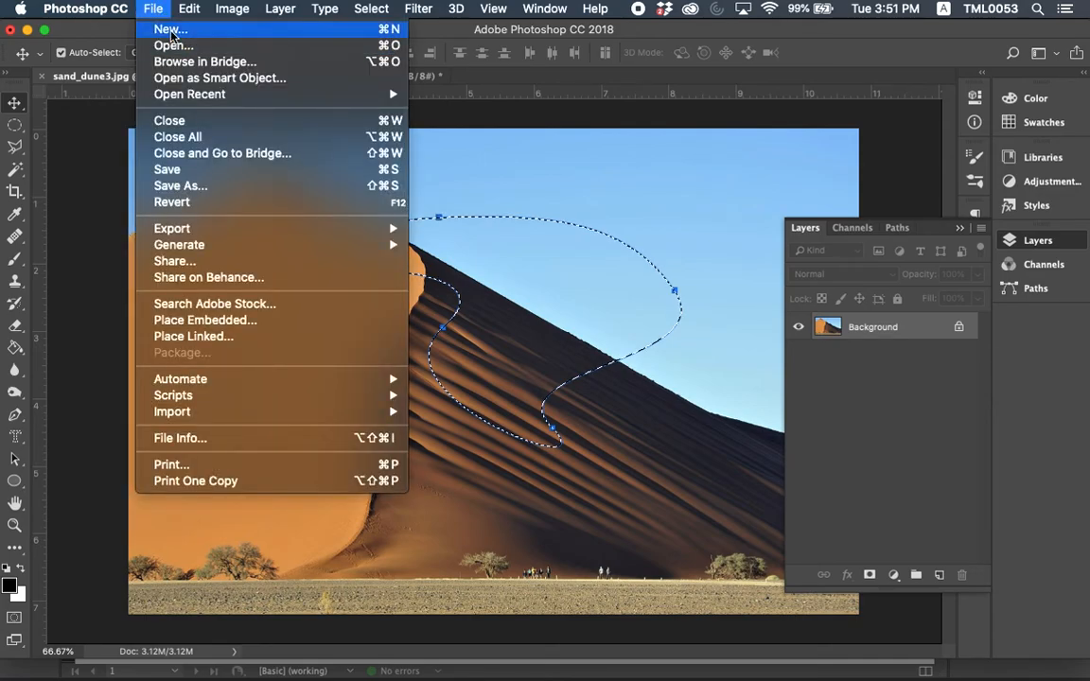
click(171, 30)
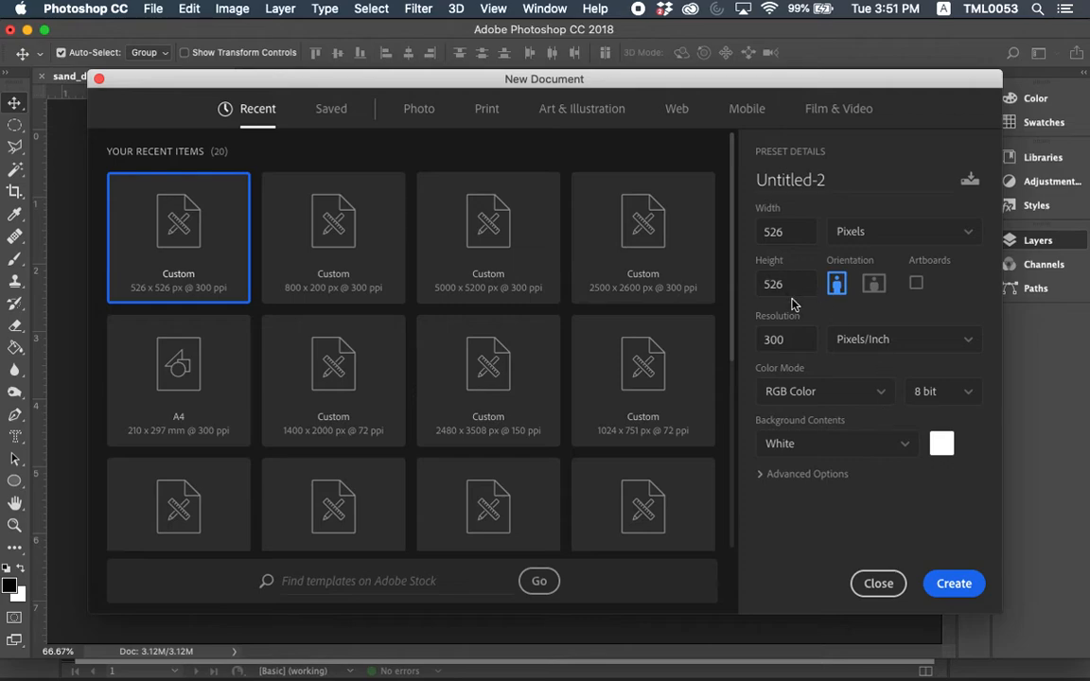
click(954, 584)
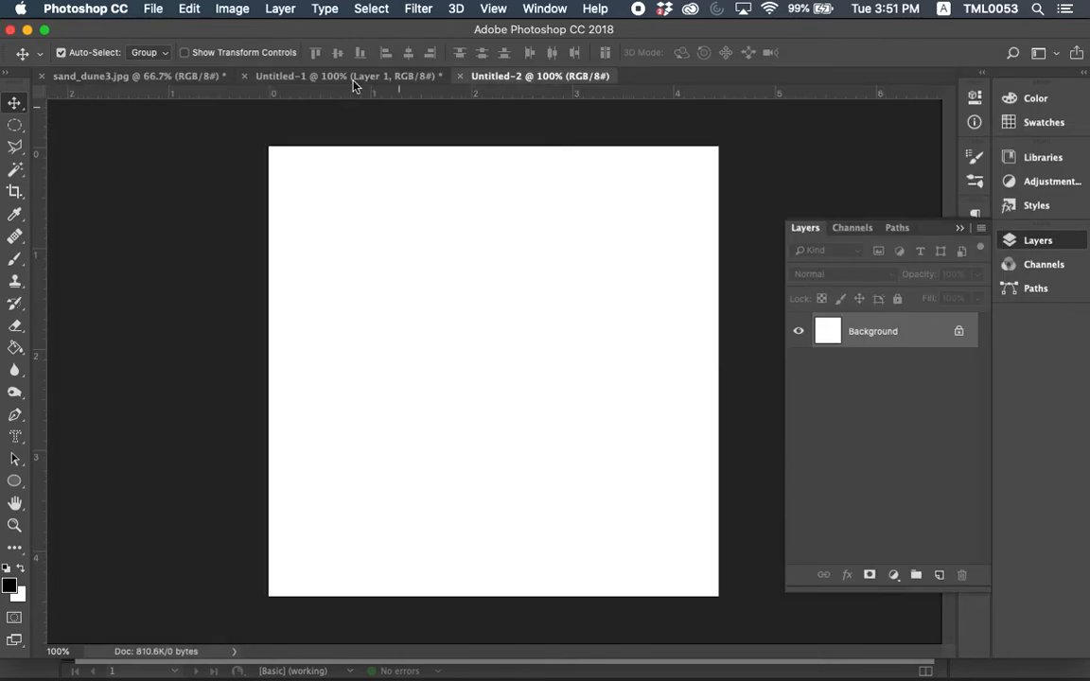
click(190, 8)
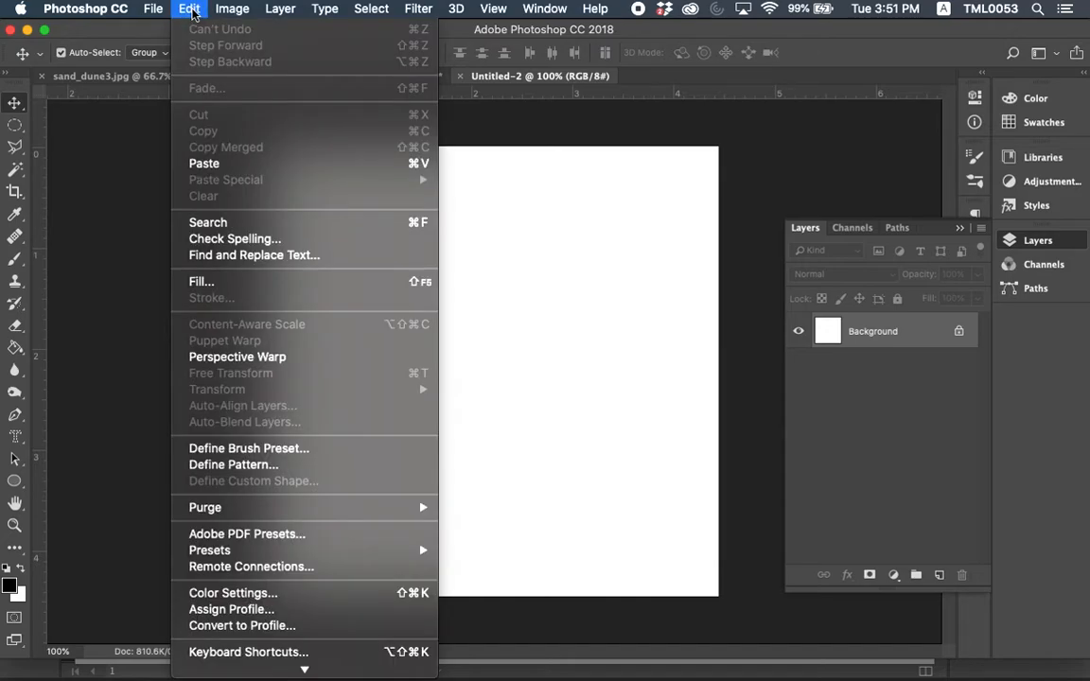
click(235, 163)
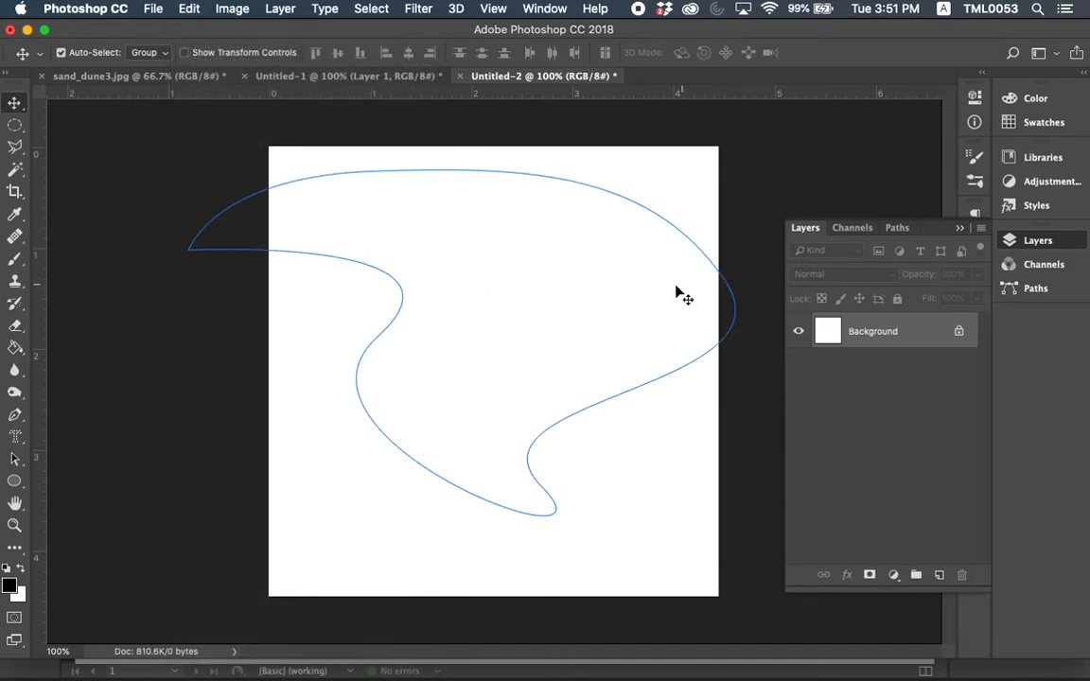
- Return to sand_dune3.jpg and revert its history to the Close Path state
click(147, 77)
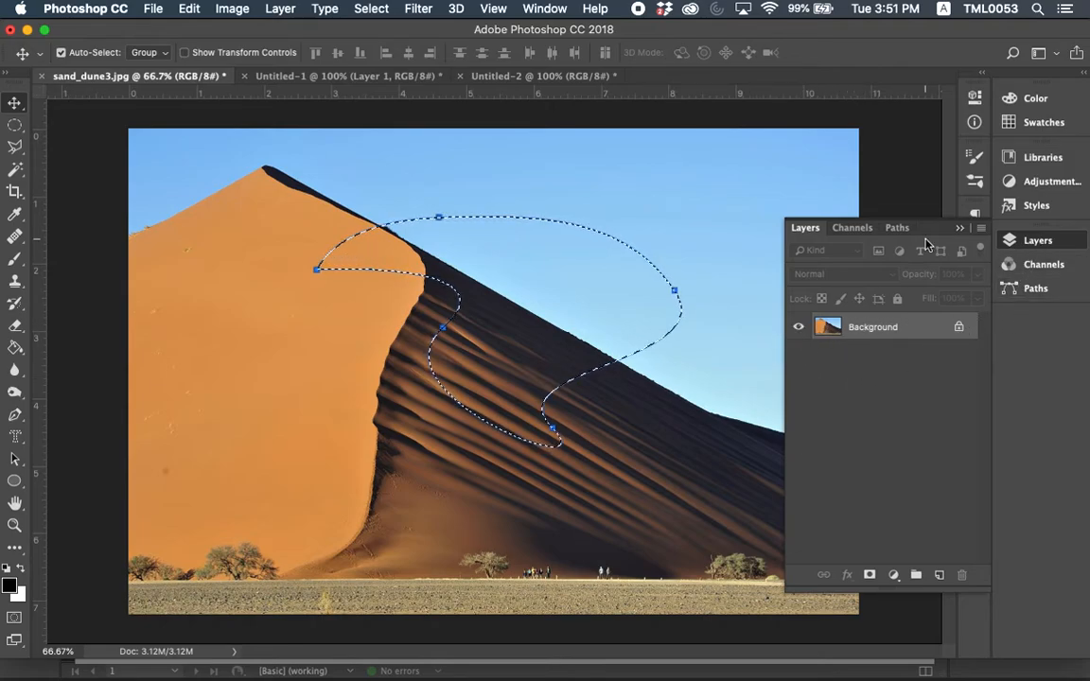
click(961, 230)
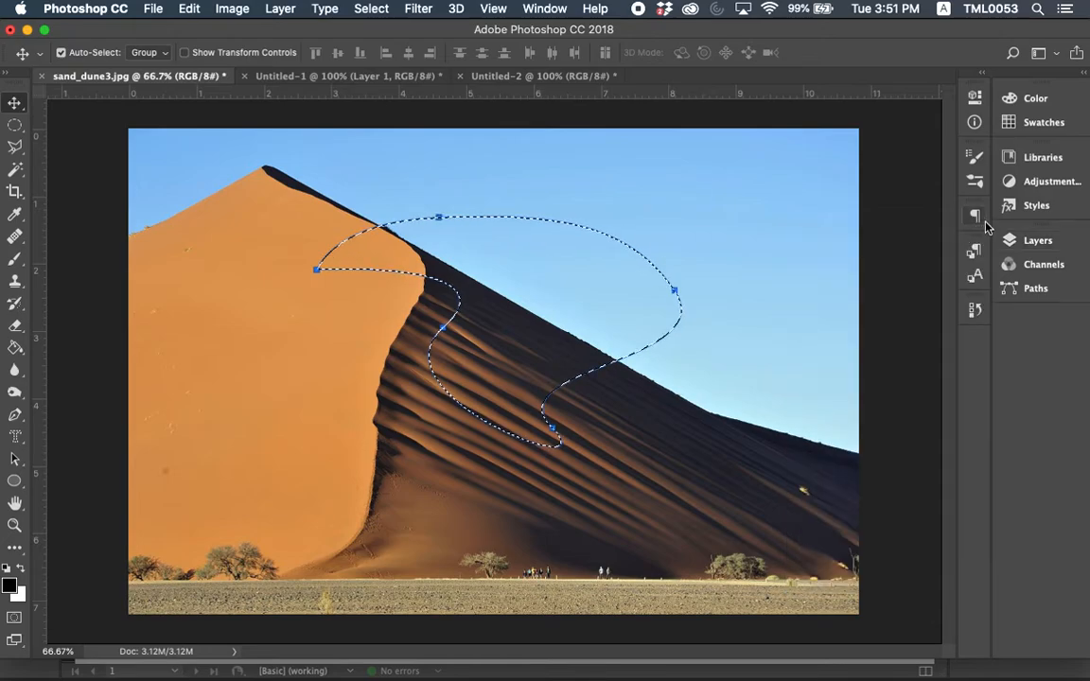
click(976, 311)
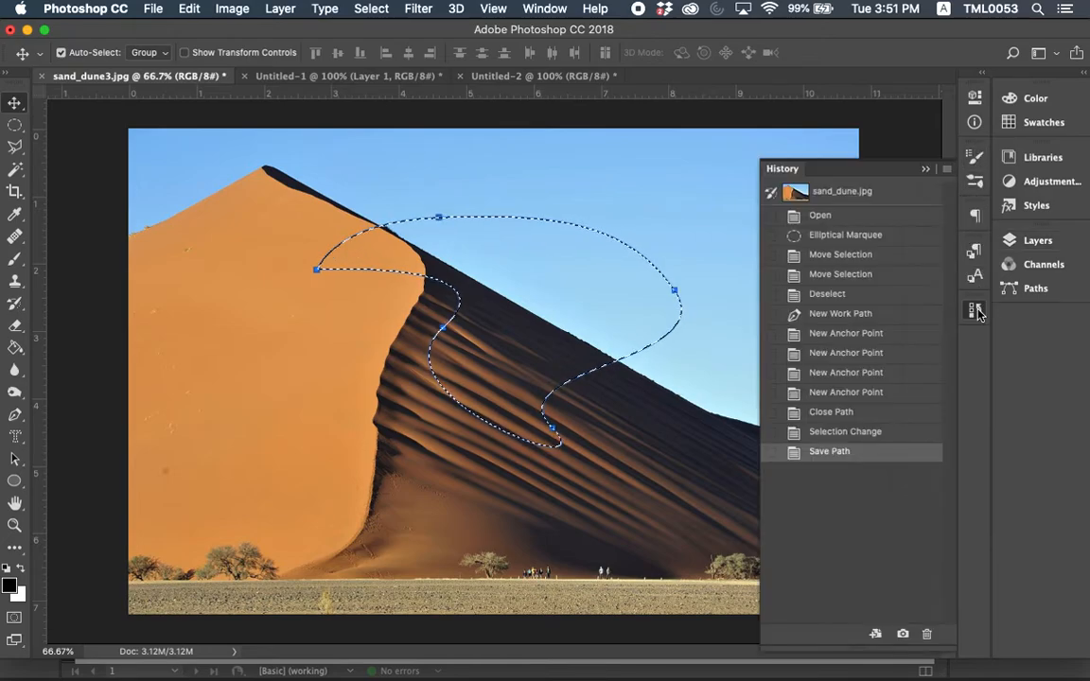
click(831, 414)
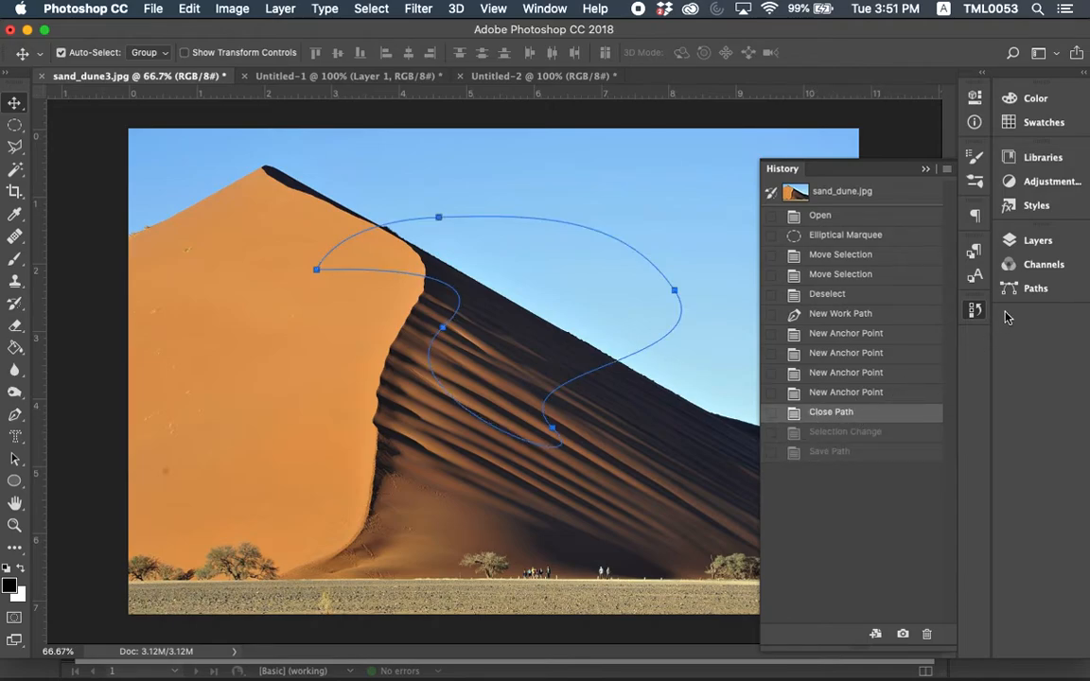
- Load the work path as a selection and copy the selected part of the dune photo
click(1035, 291)
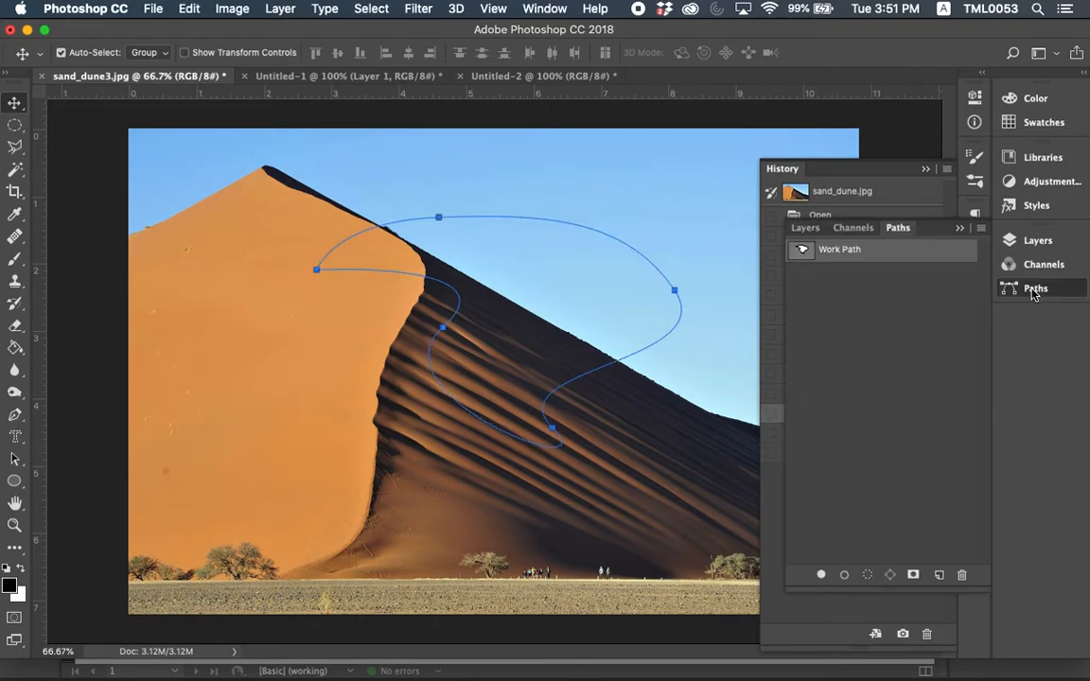
super+click(802, 251)
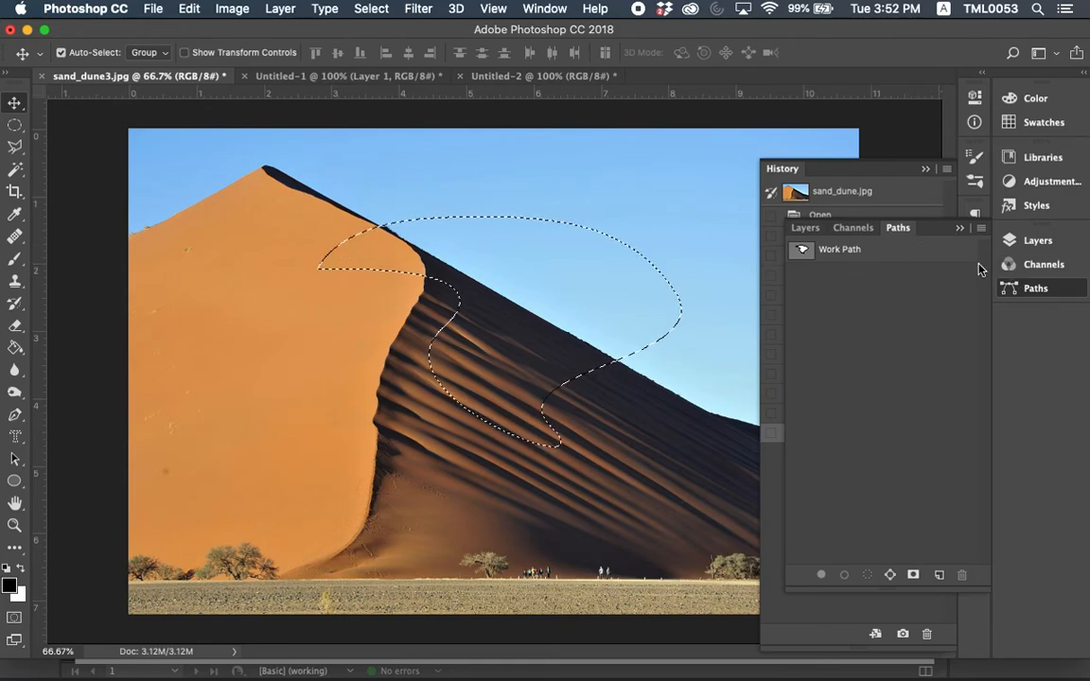
click(1031, 287)
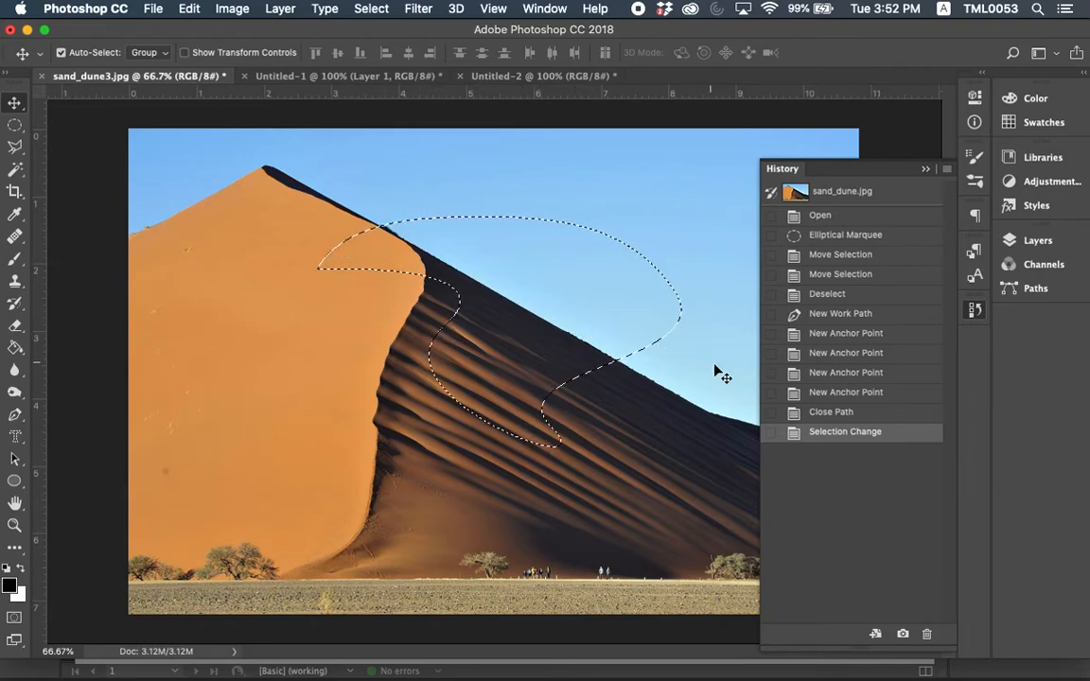
click(926, 170)
key(super+c)
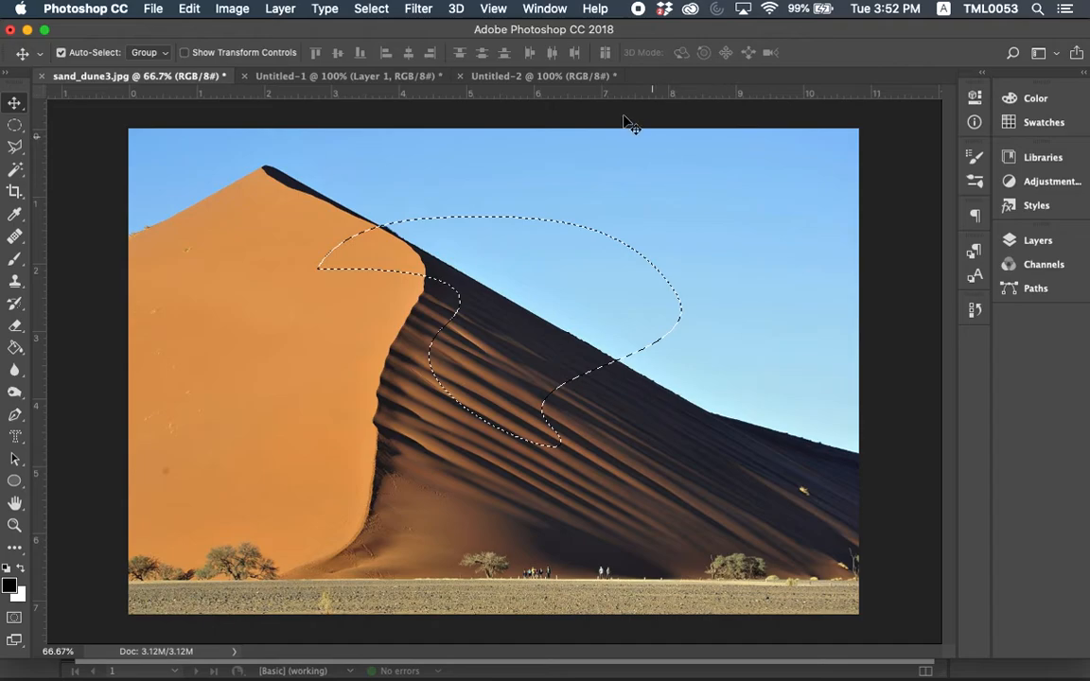
- Create a new 640 x 405 pixel, 300 ppi RGB document with a white background and paste the copied dune shape into it
click(526, 77)
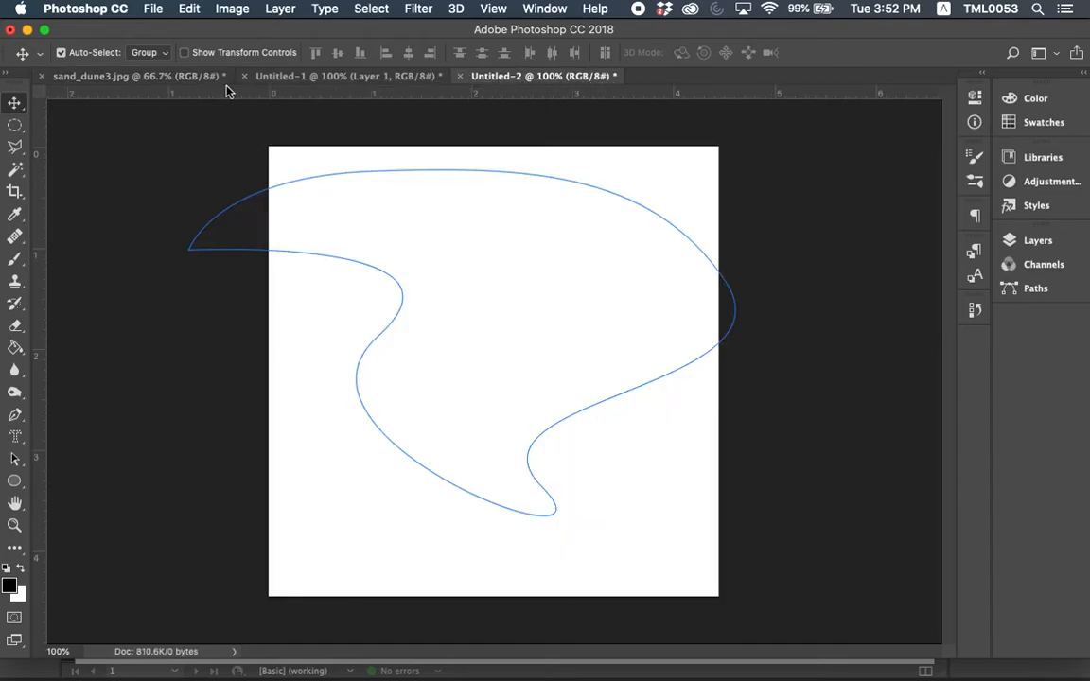
click(152, 75)
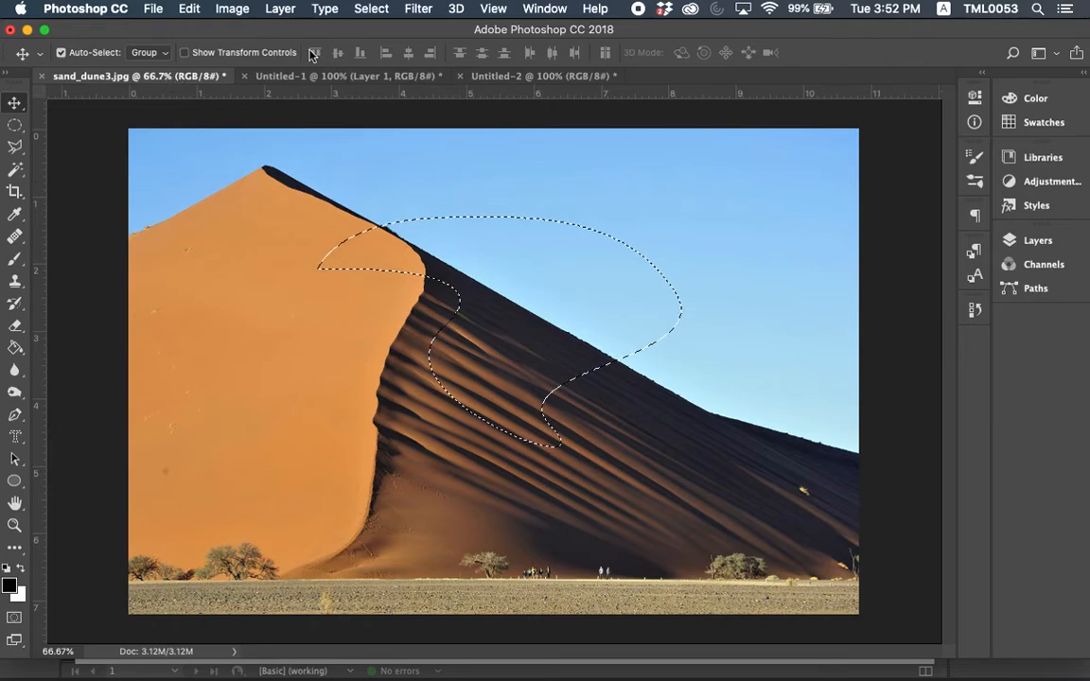
click(154, 8)
click(161, 29)
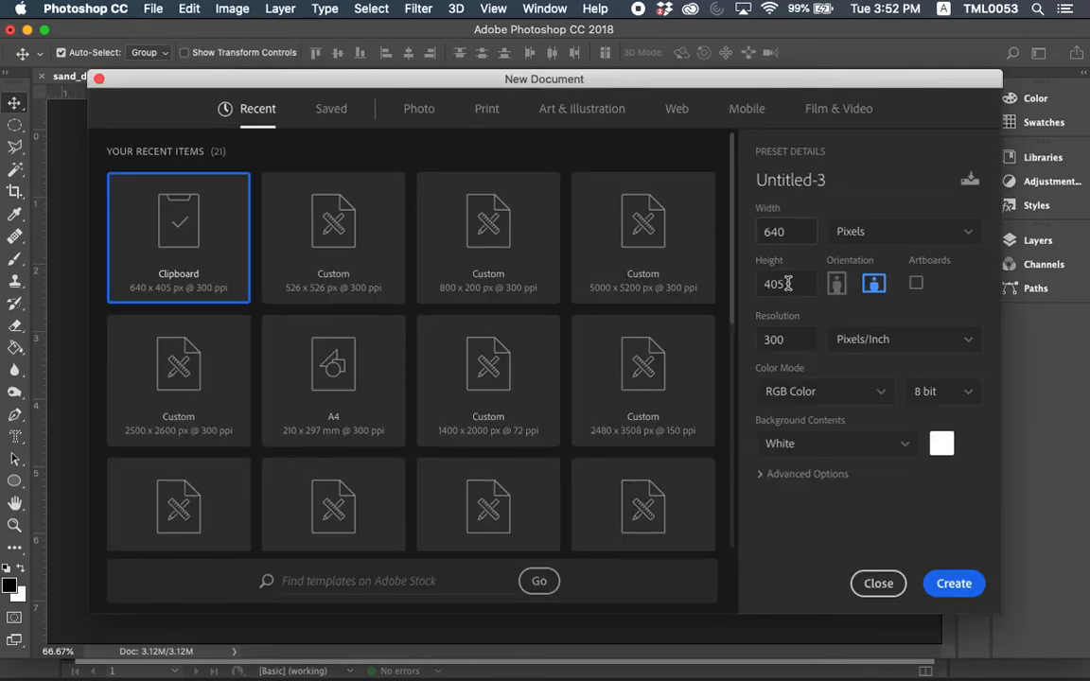
click(955, 584)
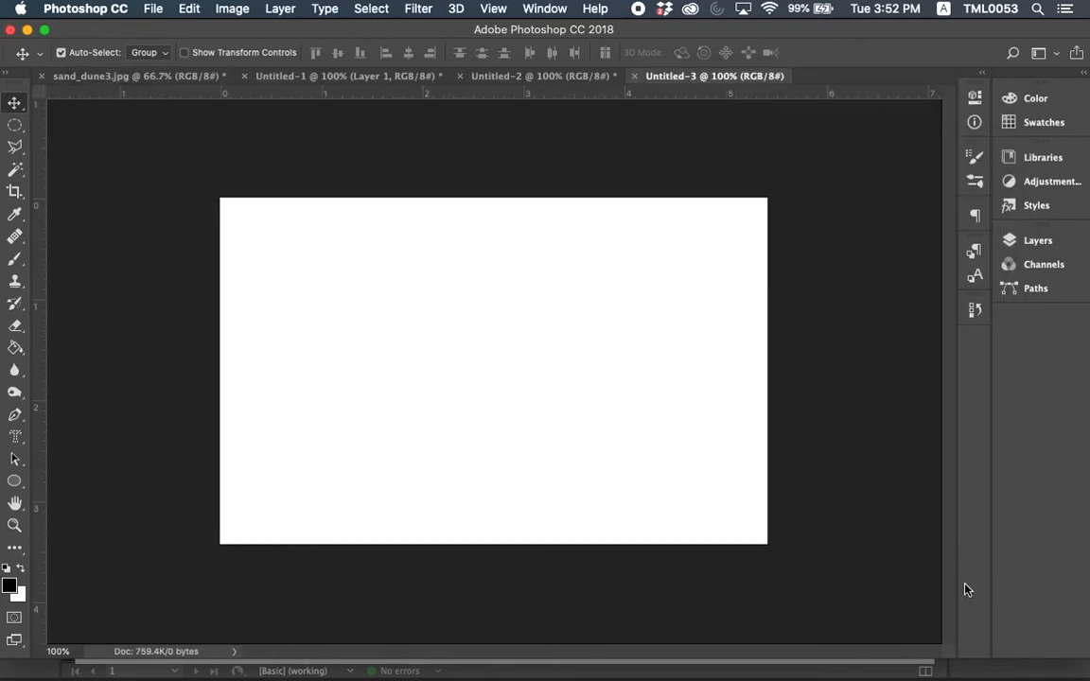
click(190, 8)
click(212, 164)
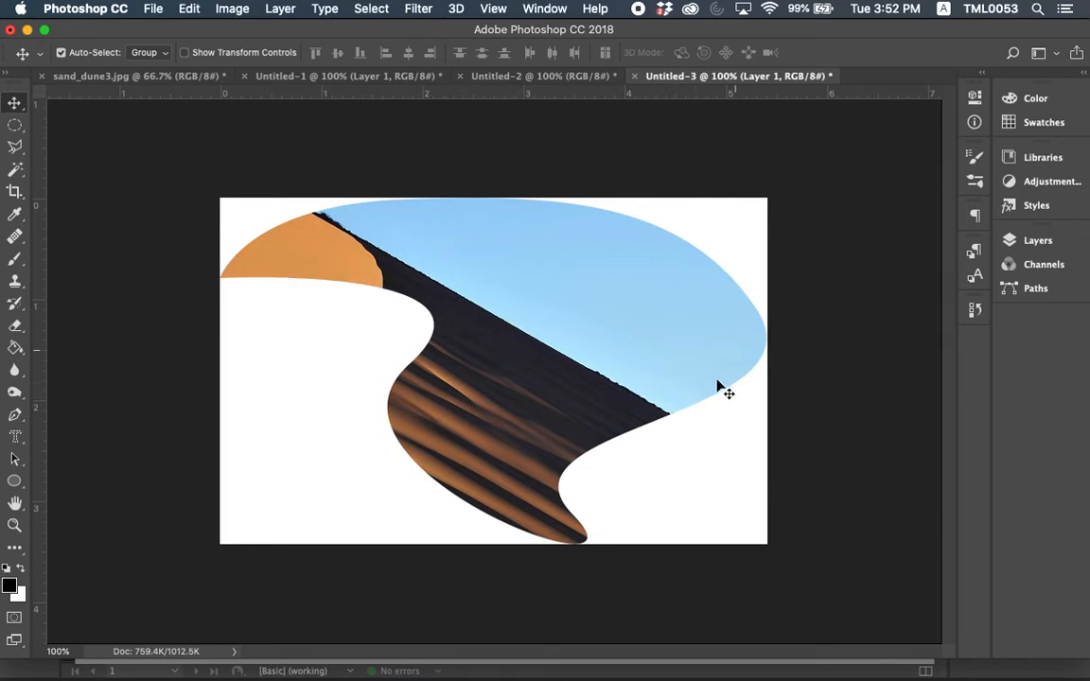
- Hide the white Background layer and save the cut-out to the Desktop as SandDuneShape.png with the large file size option
click(1035, 242)
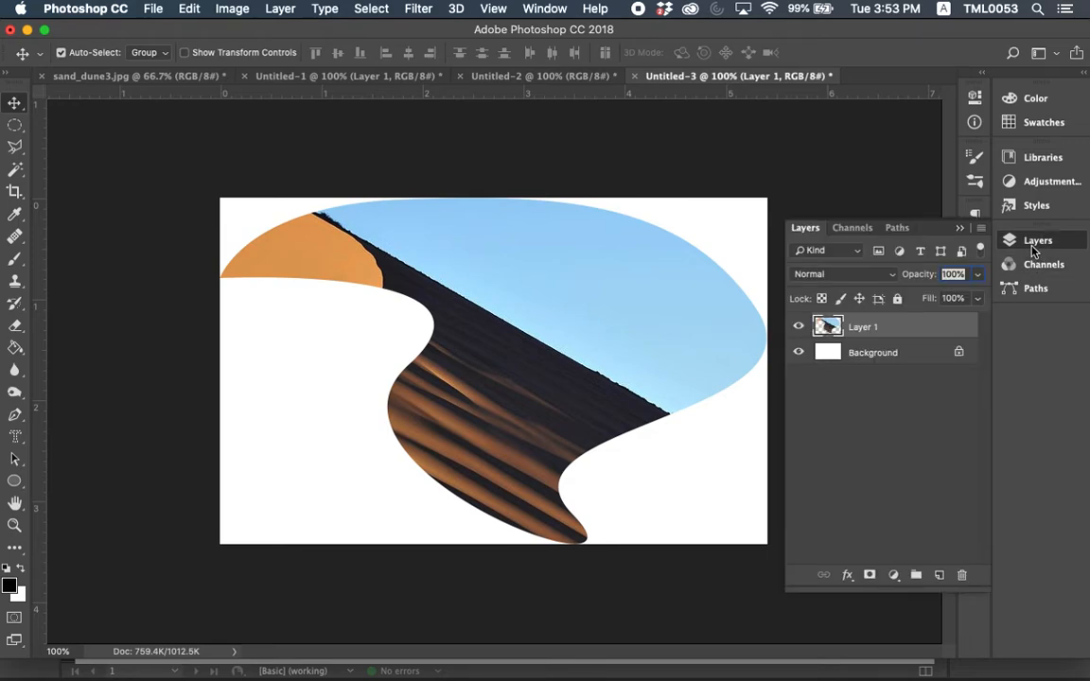
click(798, 353)
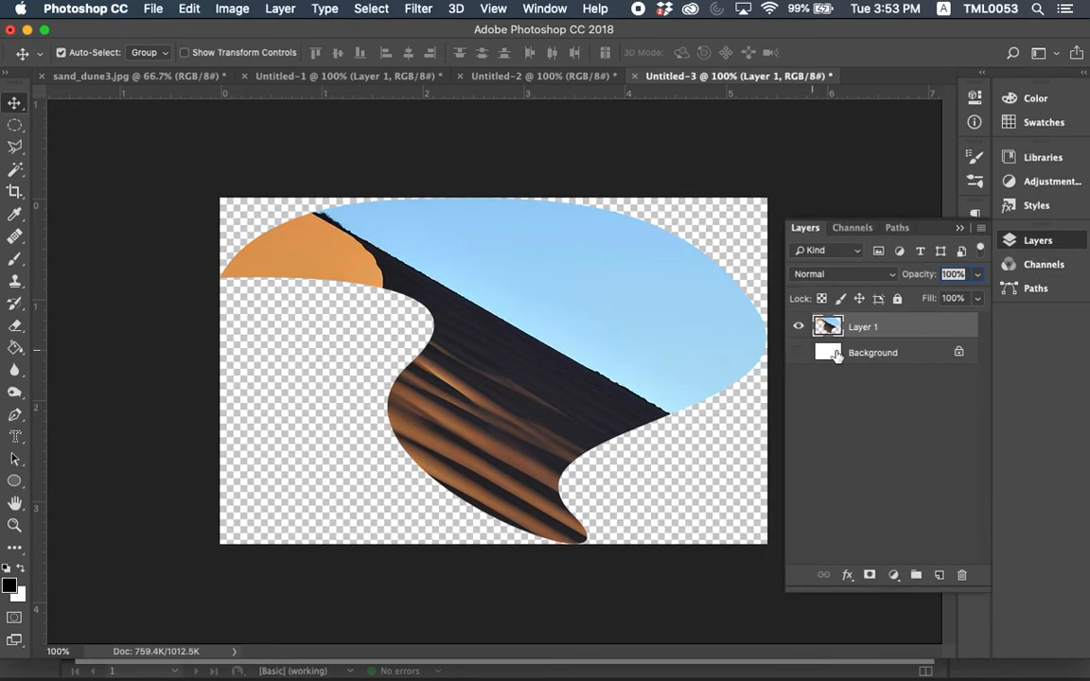
click(152, 10)
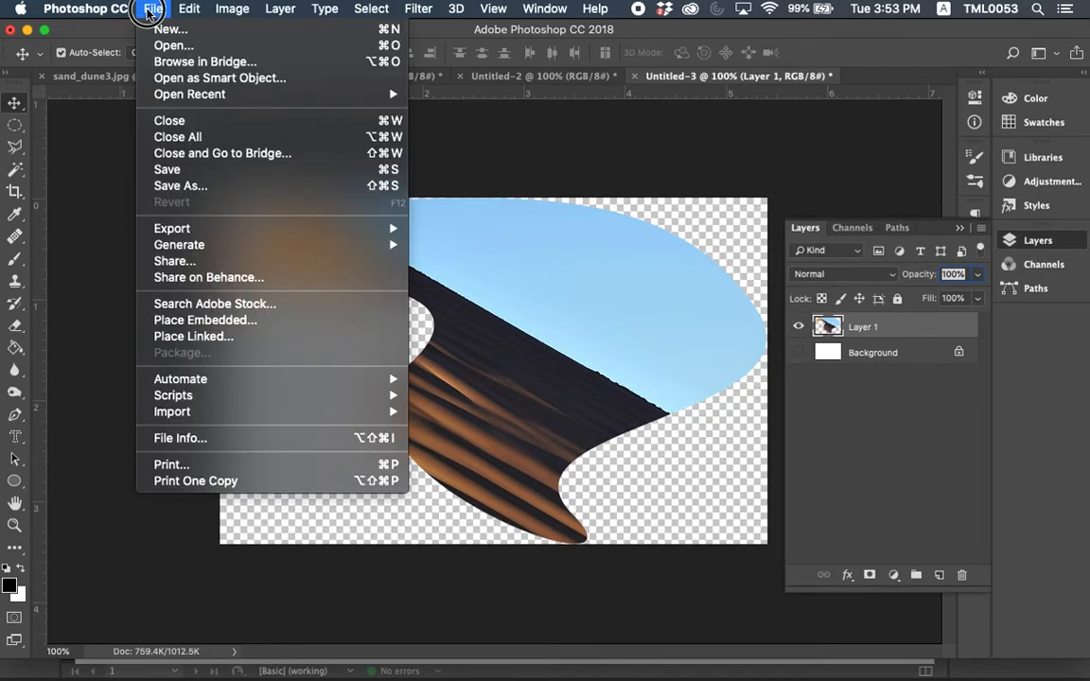
click(211, 186)
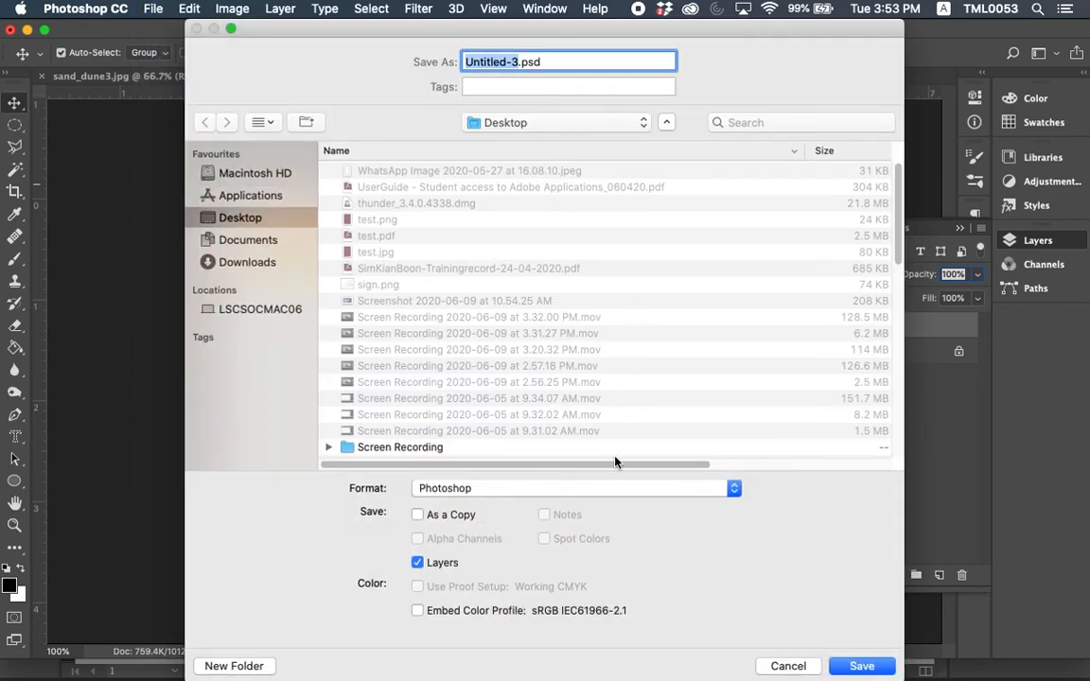
click(733, 490)
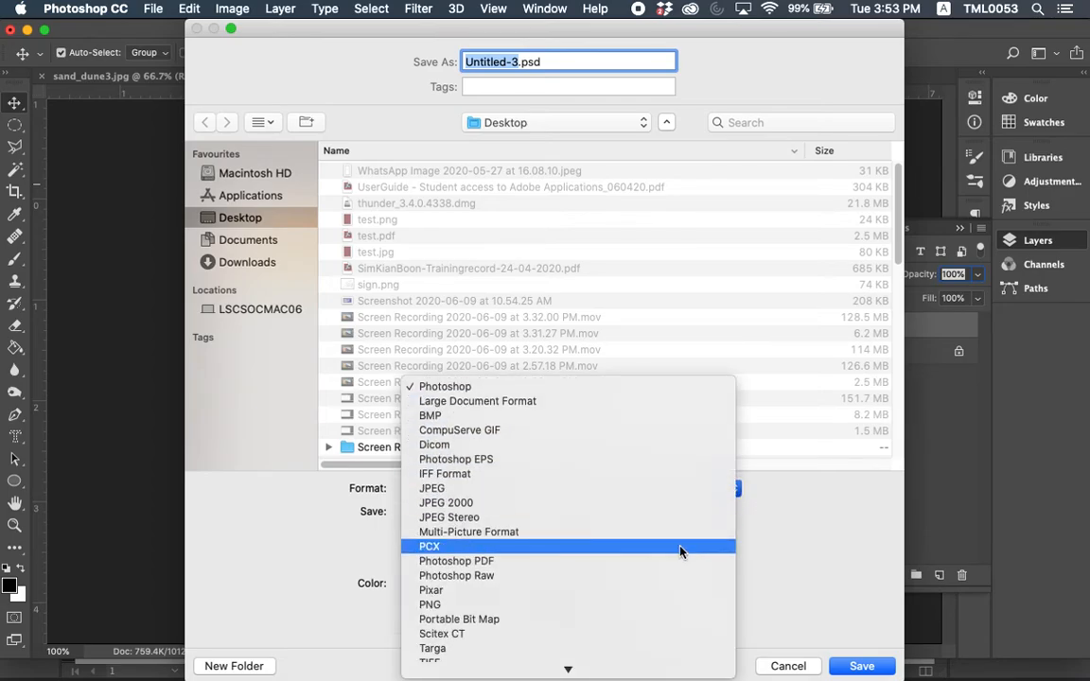
click(581, 604)
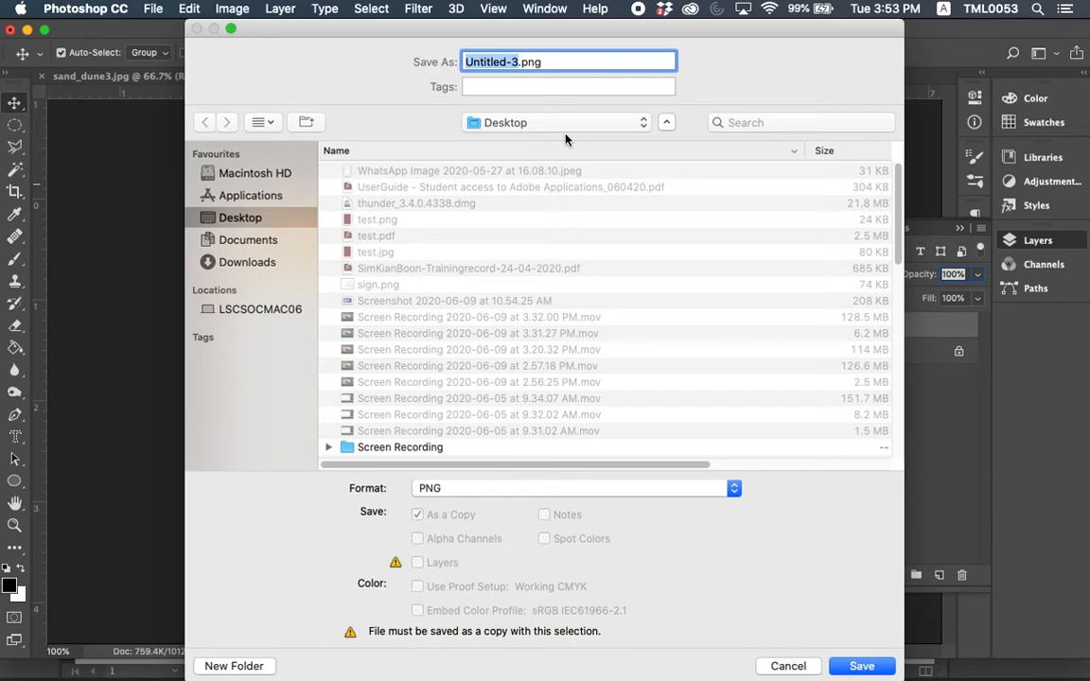
text(Sand)
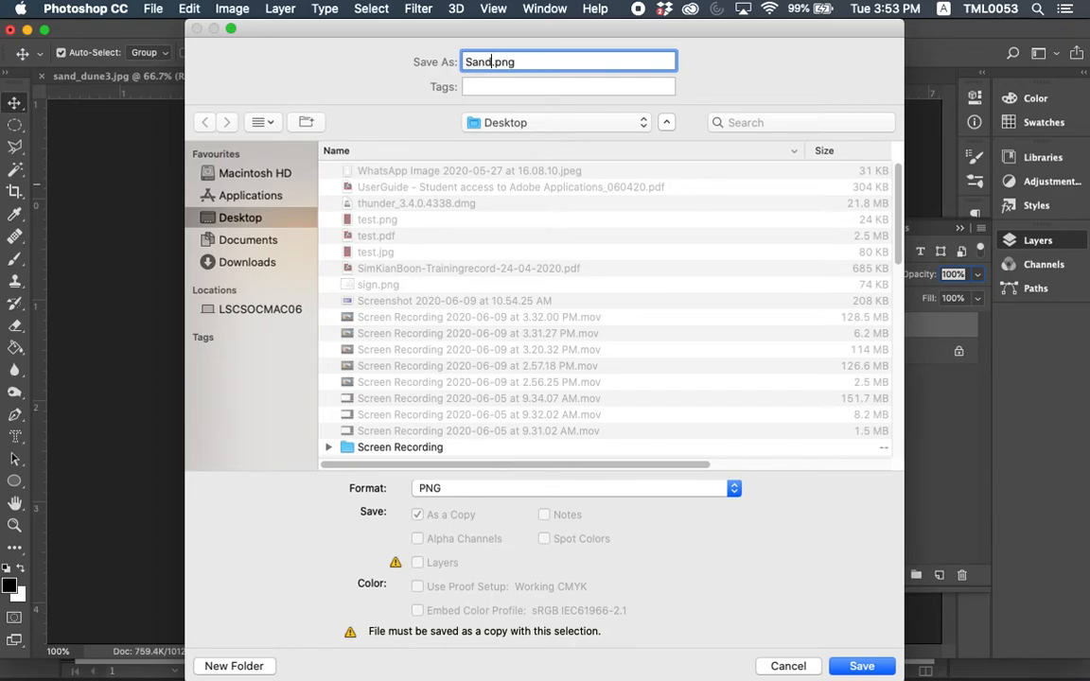
text(DuneShape)
key(Return)
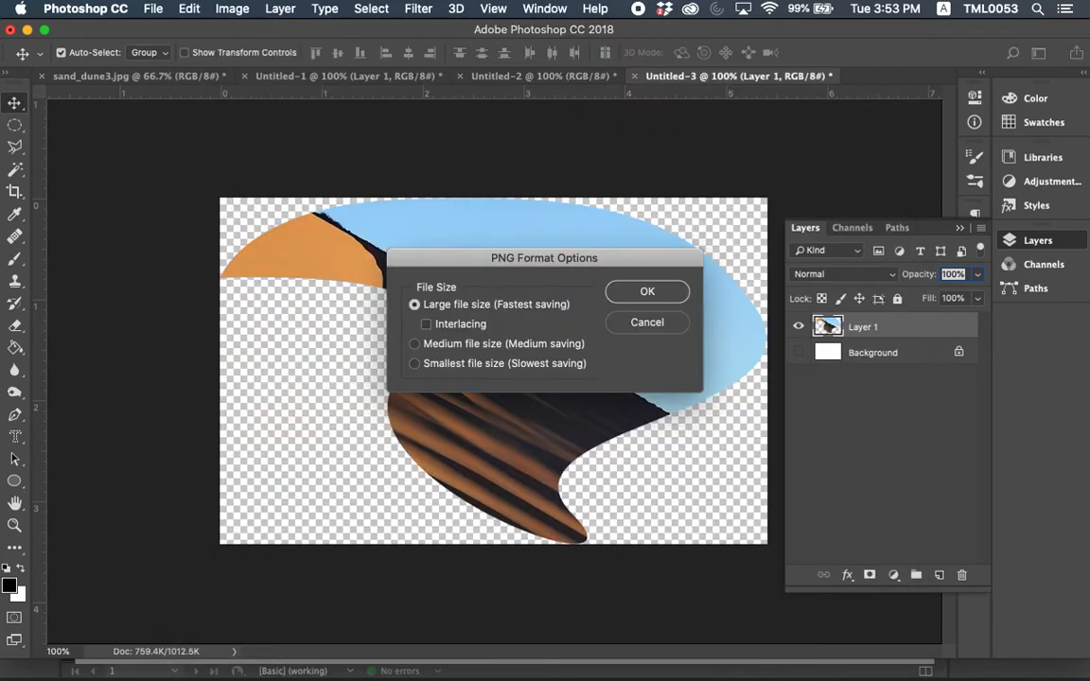
click(648, 294)
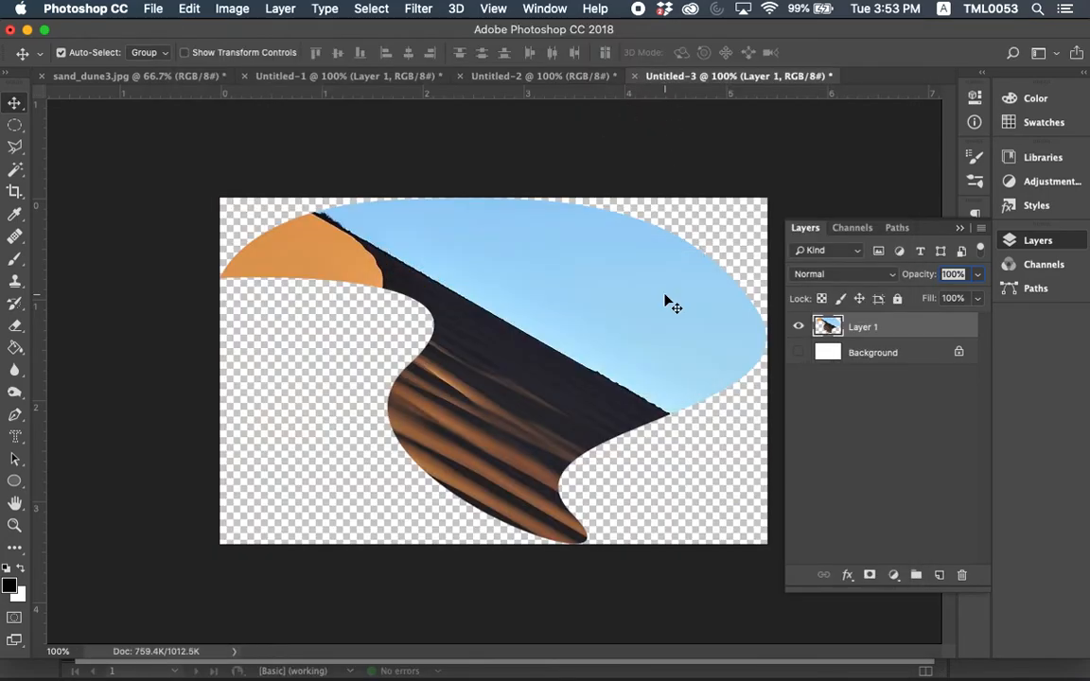
- Switch to InDesign and draw an empty rectangular frame about 128 x 90 mm below the purple rectangle
key(super+Tab)
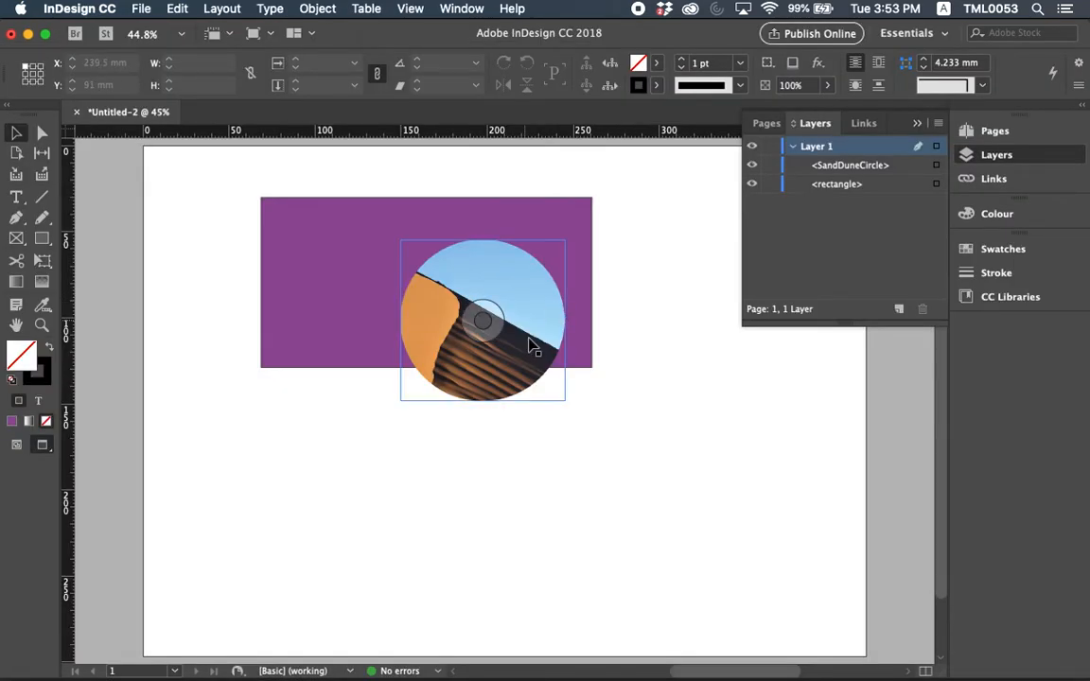
click(16, 239)
drag(316, 438, 536, 593)
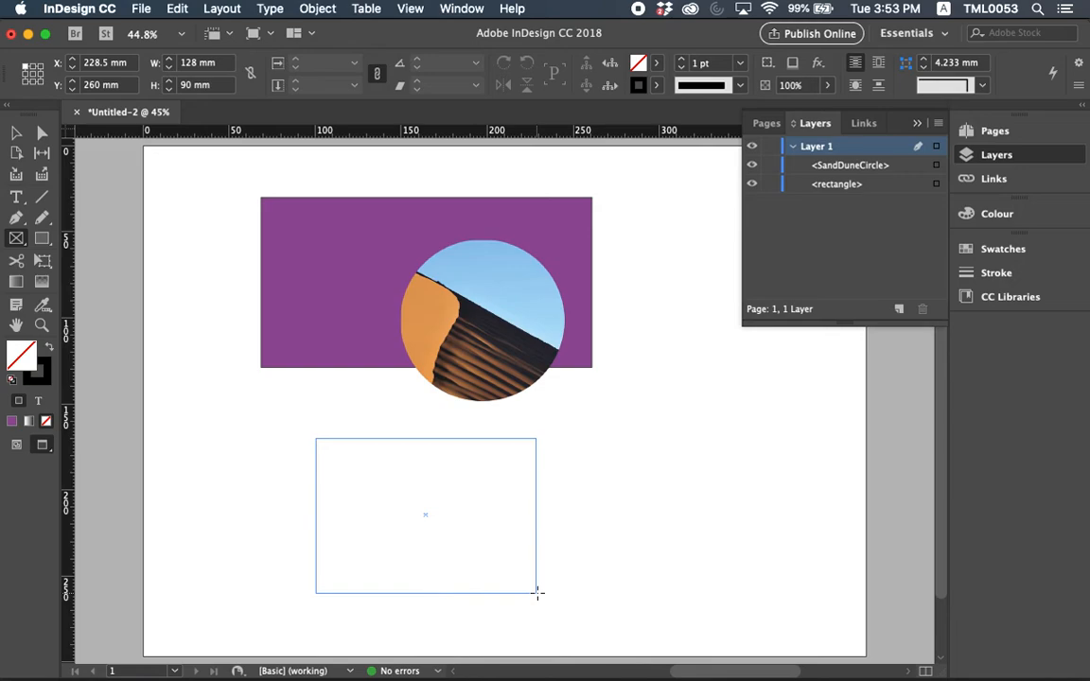
- Place SandDuneShape.png from the Desktop into the new frame
click(141, 10)
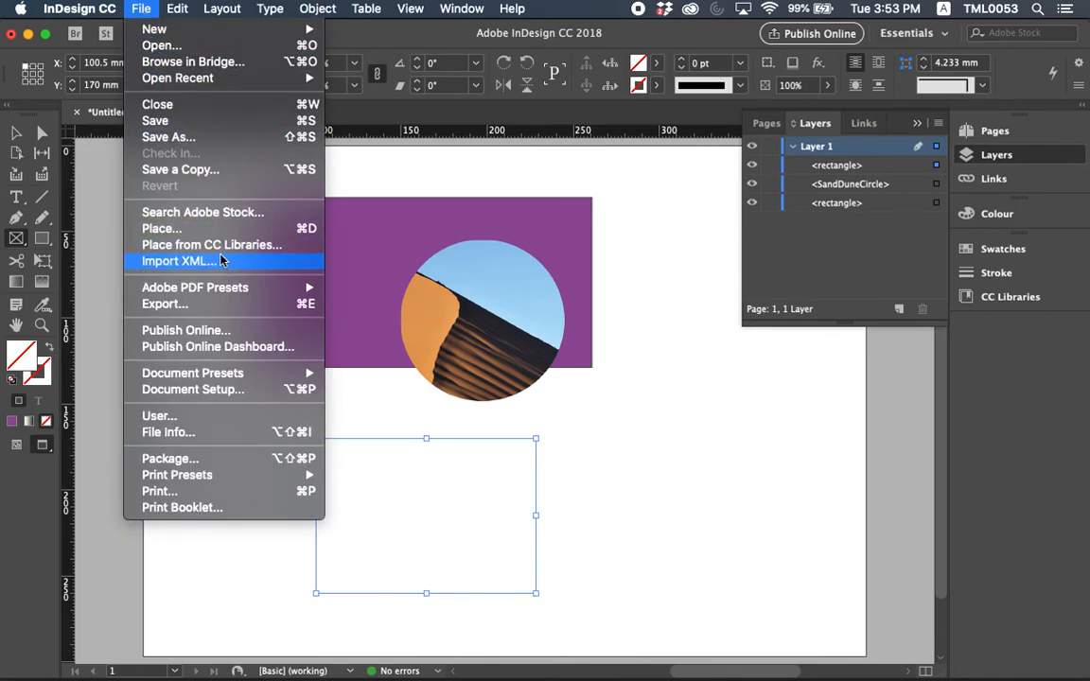
click(207, 229)
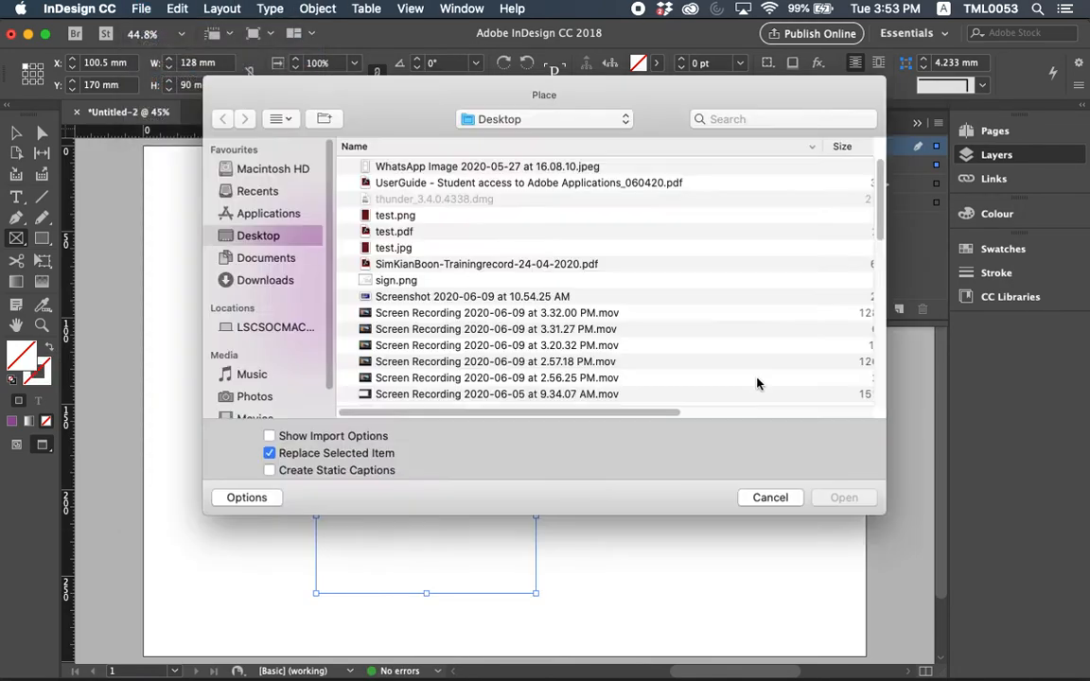
scroll(608, 293, down, 5)
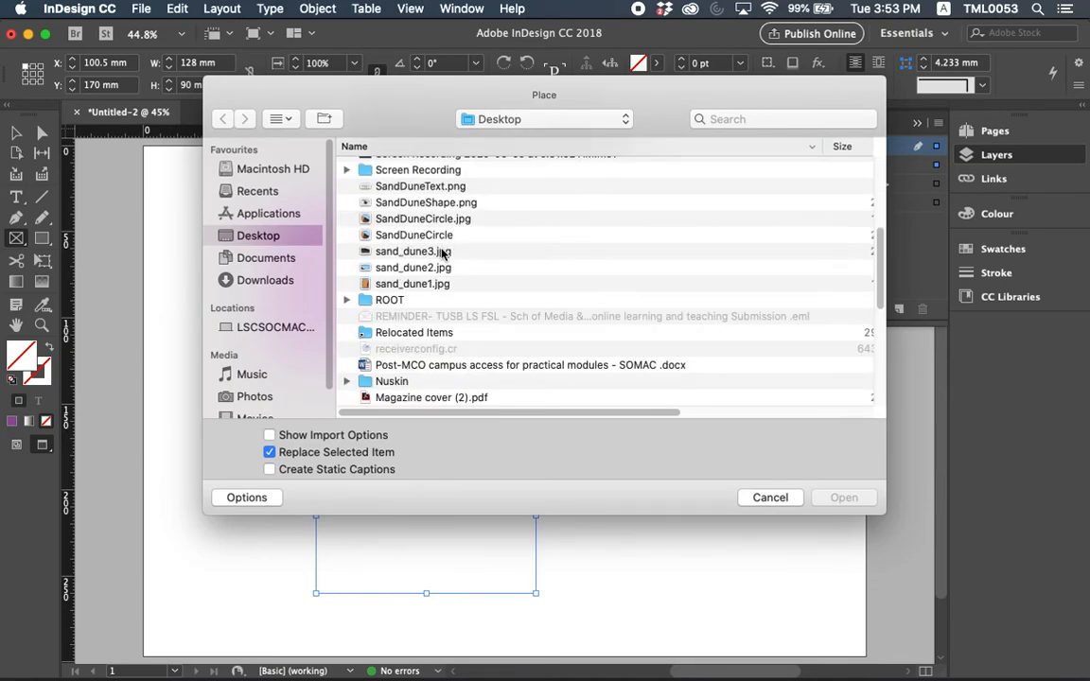
click(436, 204)
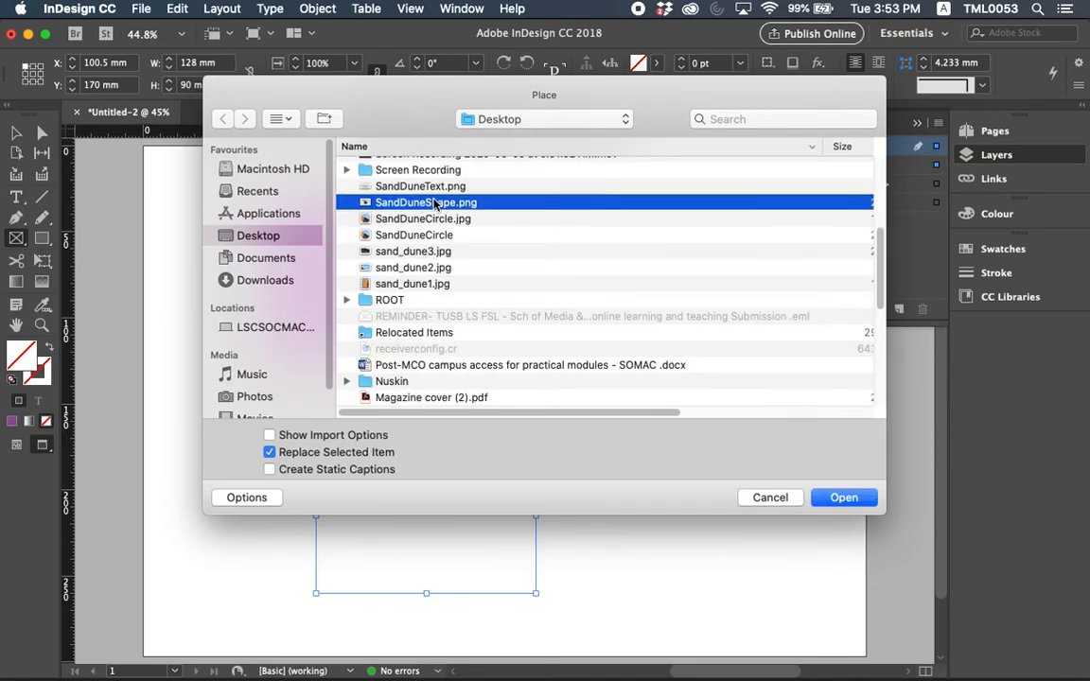
click(843, 497)
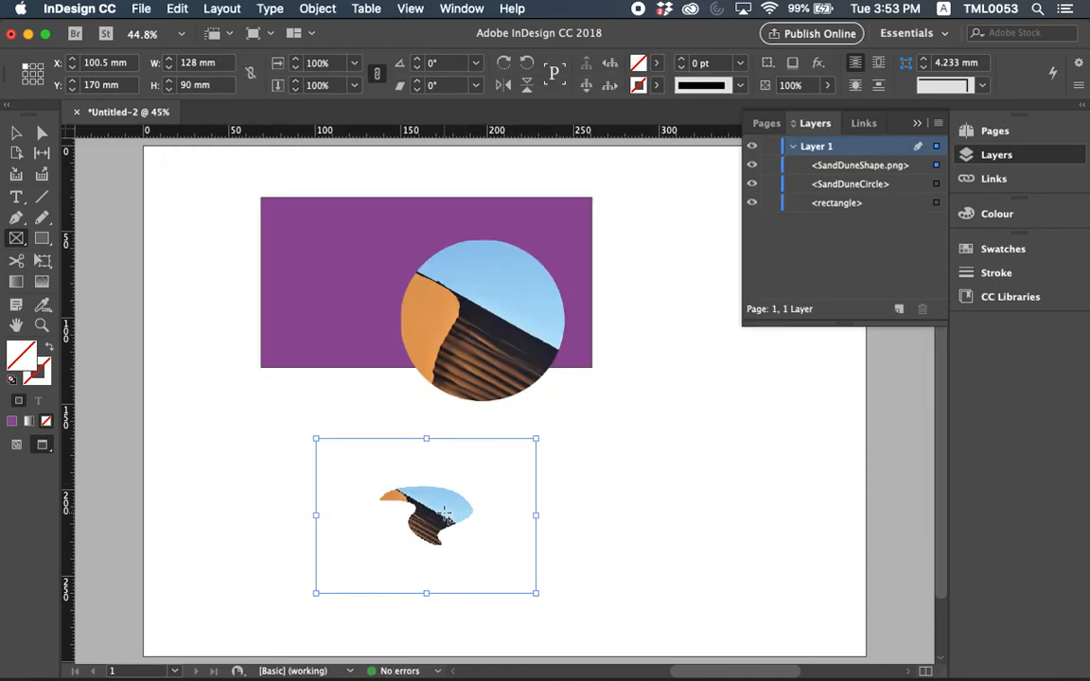
- Fit the placed dune shape to its frame and set its display performance to High Quality Display
right_click(445, 514)
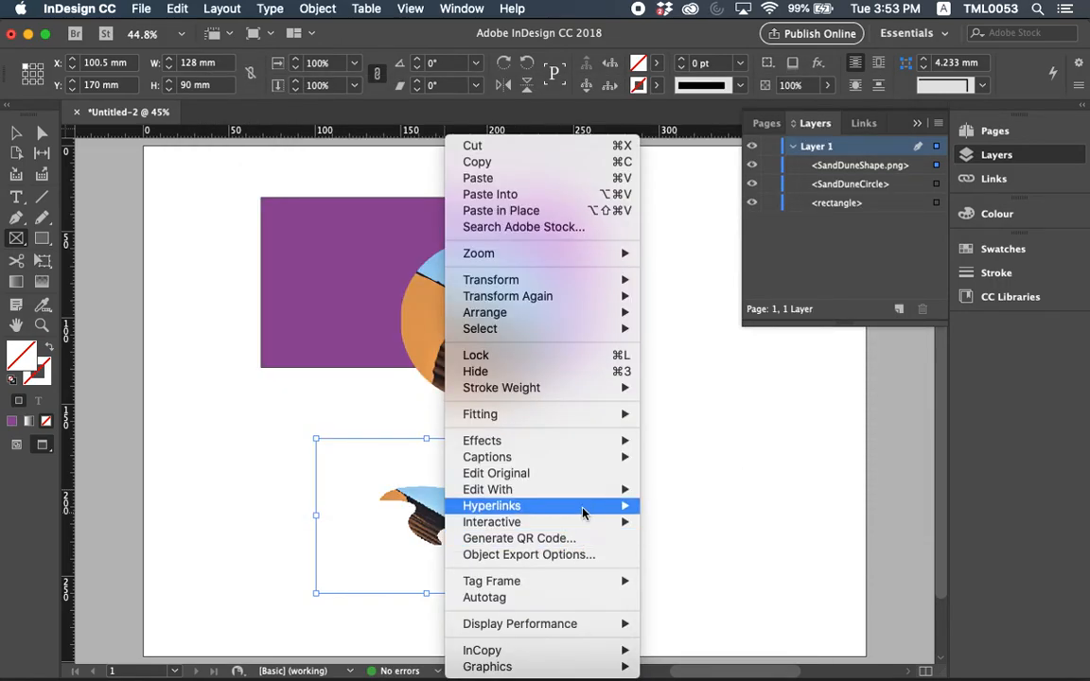
mouse_move(592, 417)
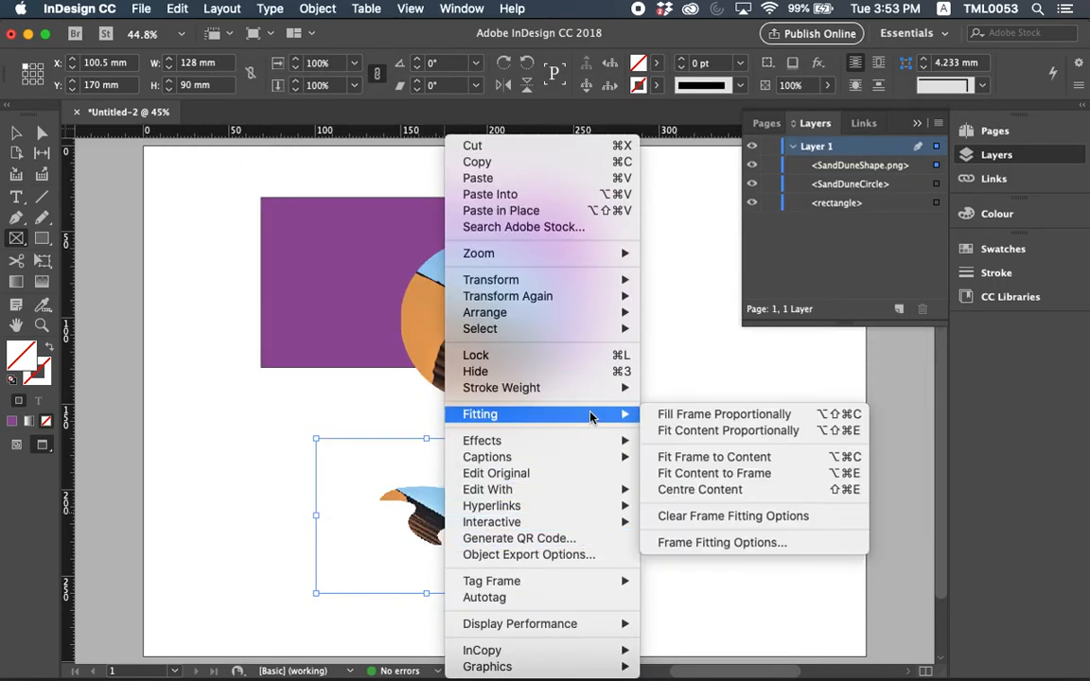
click(756, 476)
right_click(489, 490)
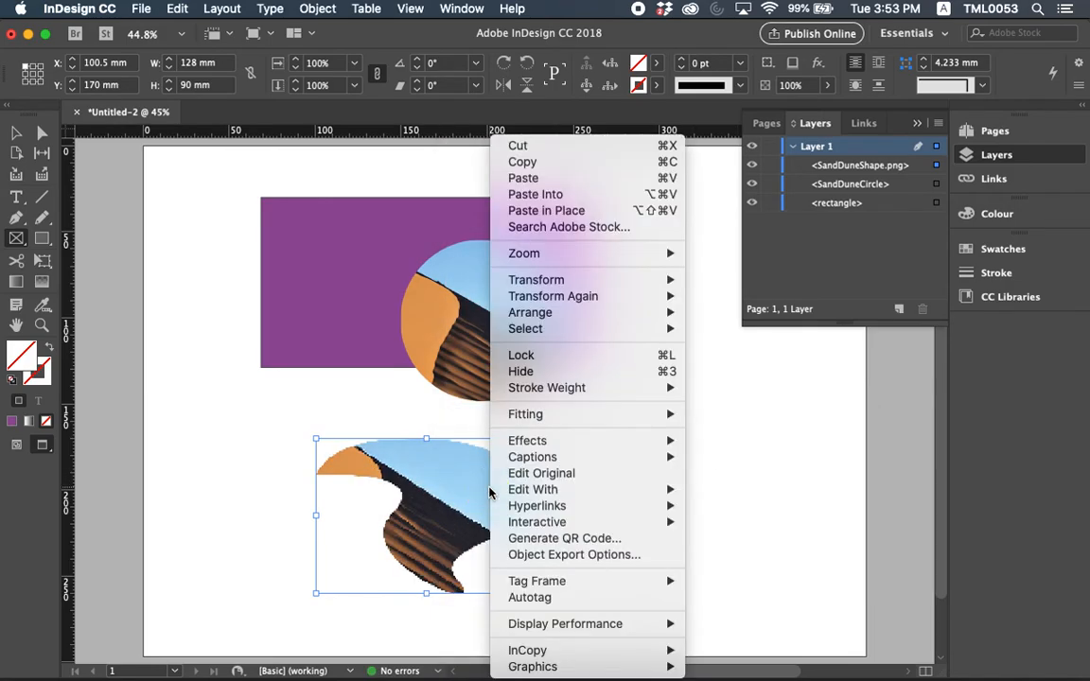
mouse_move(609, 624)
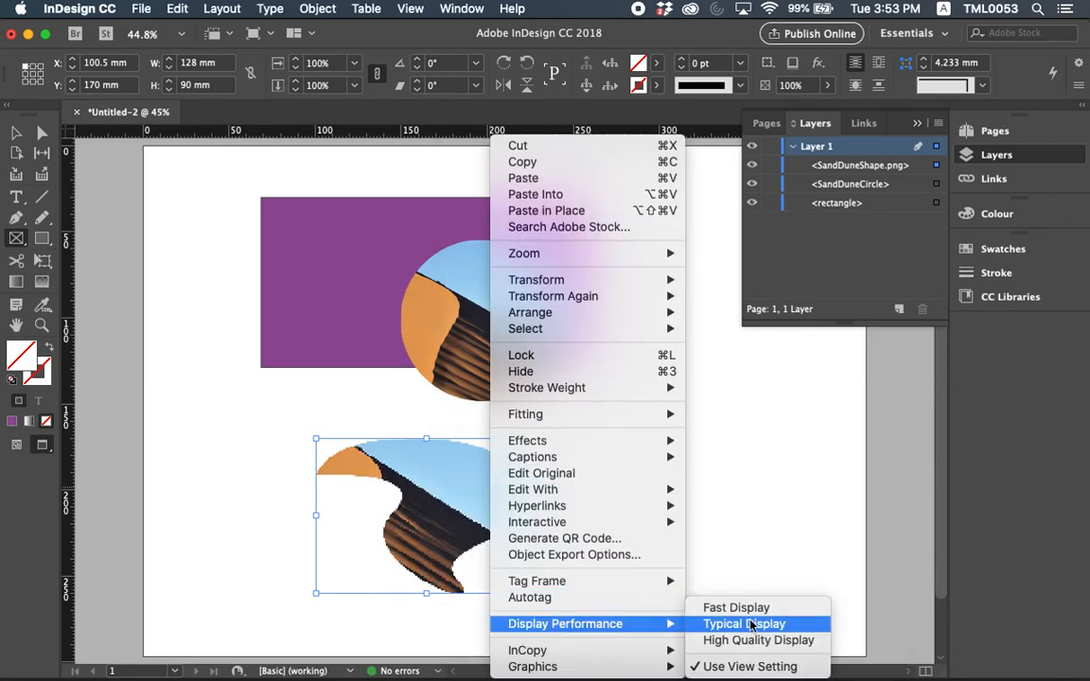
click(757, 641)
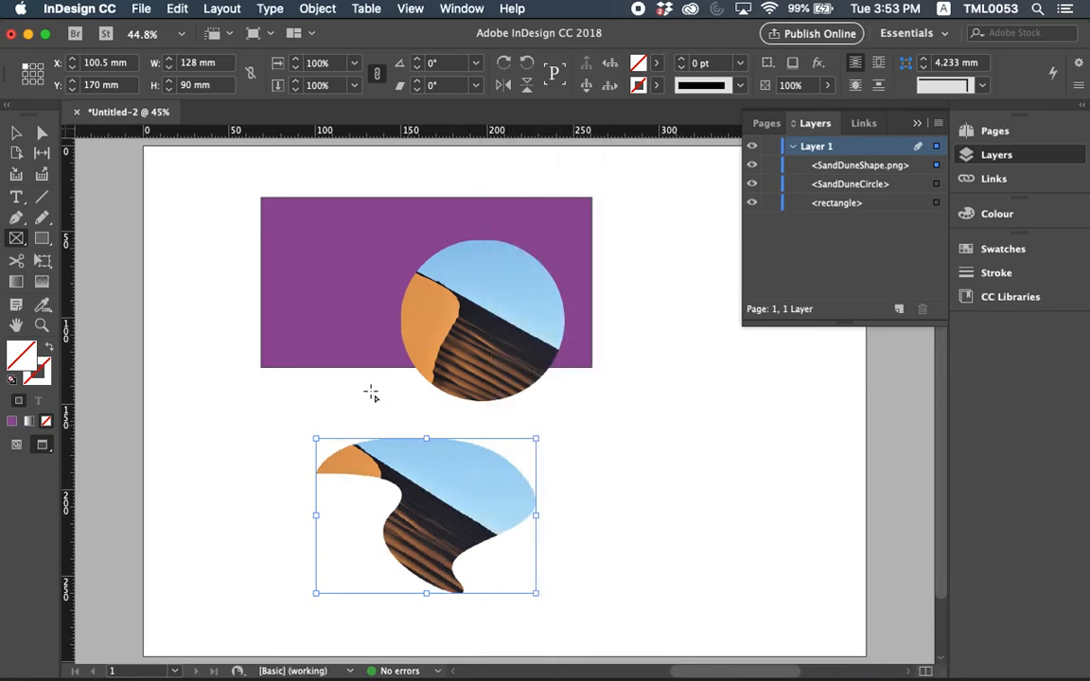
- Move the circular dune image to the page's lower right area and the freeform shape onto the purple rectangle at about X 71 mm, Y 63.5 mm
click(16, 132)
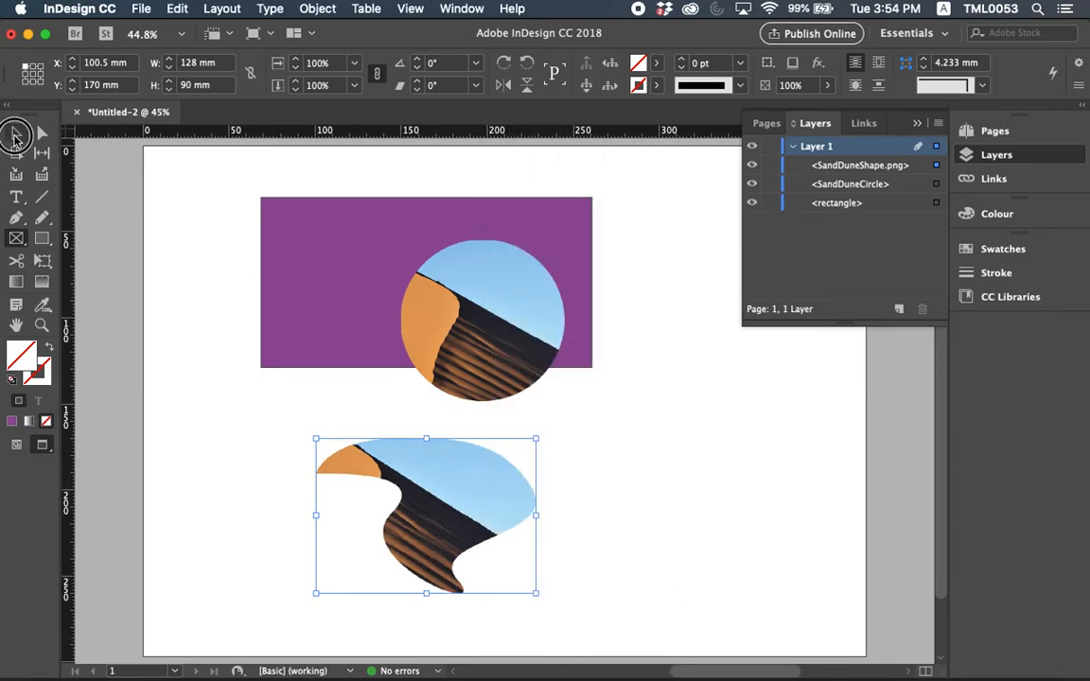
click(700, 504)
click(530, 267)
drag(530, 267, 797, 442)
click(473, 437)
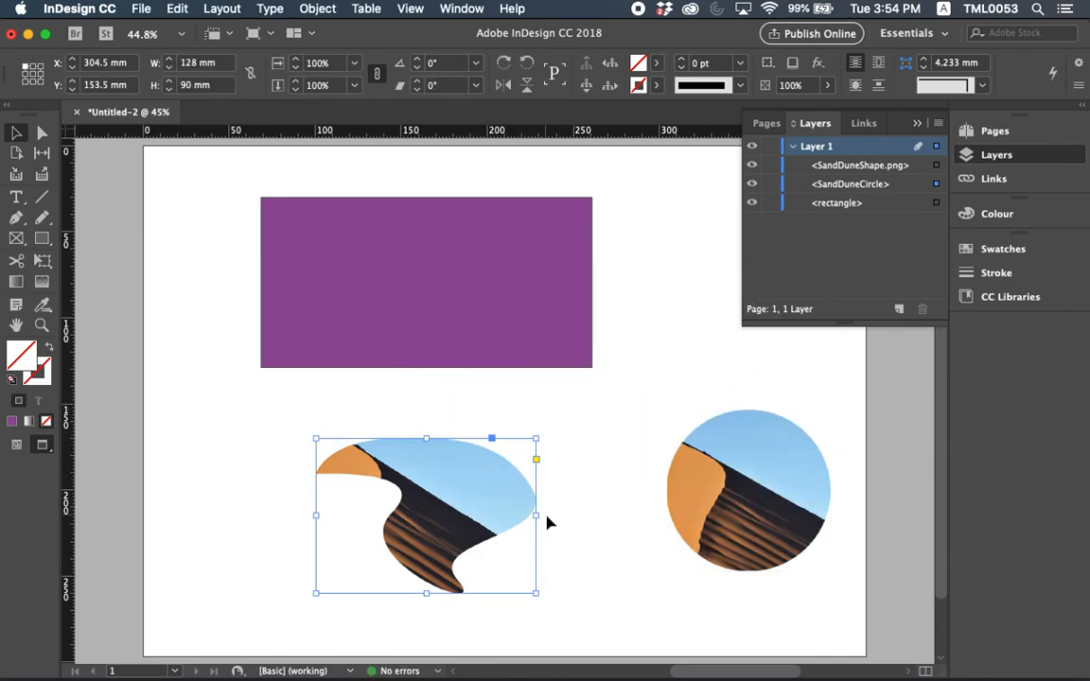
drag(504, 499, 452, 315)
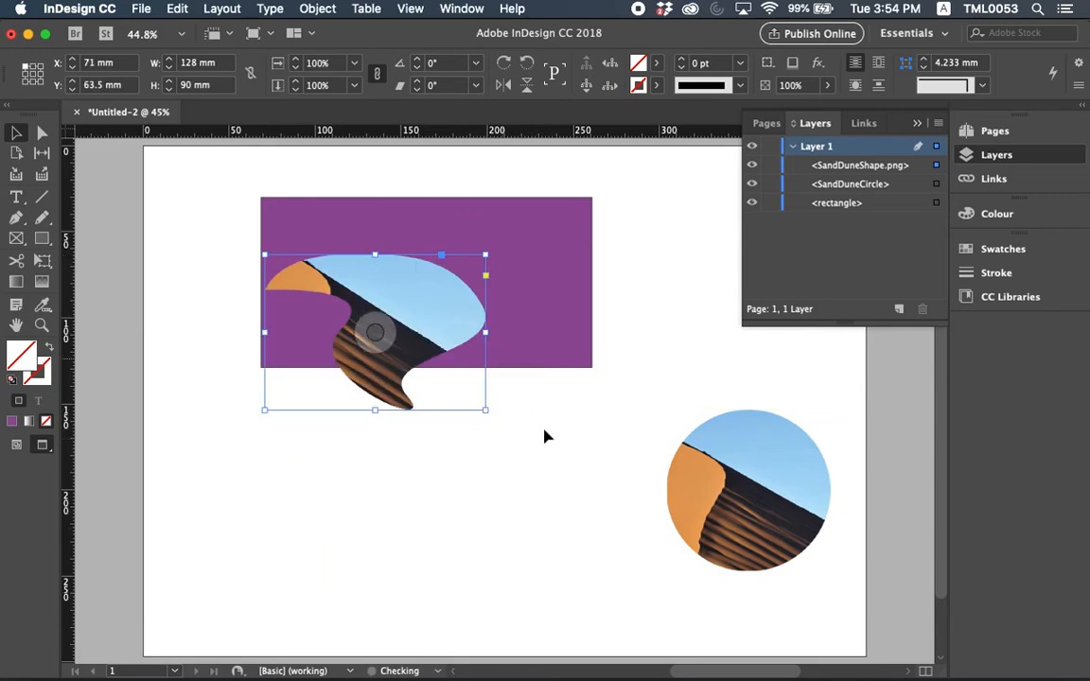
click(535, 420)
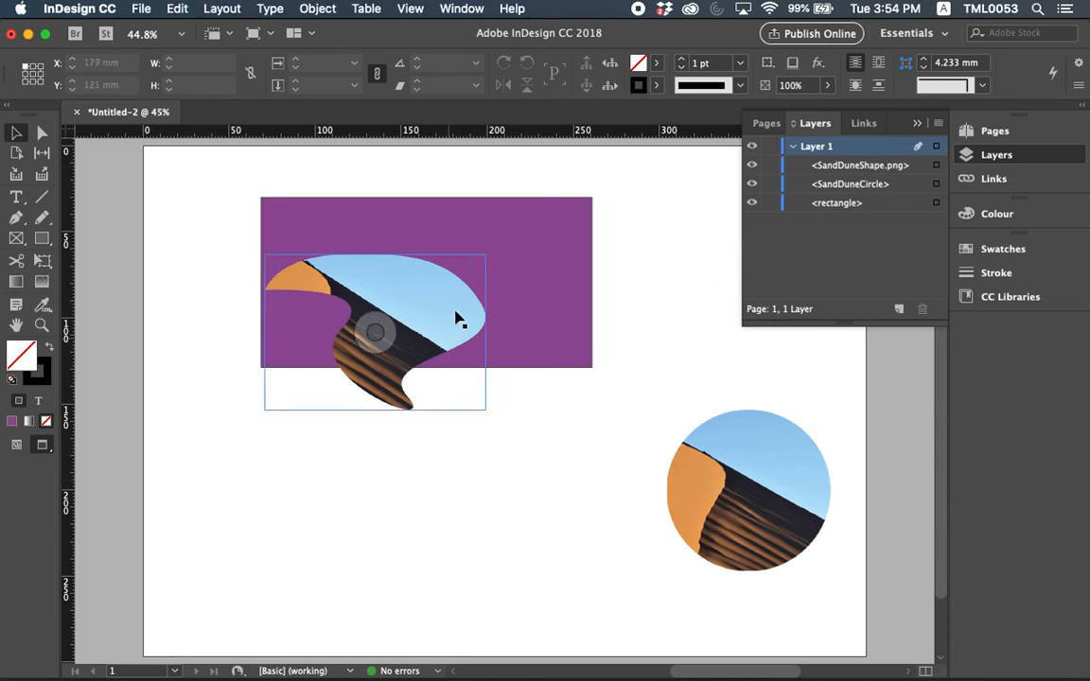
- Delete the purple rectangle and move the circular dune image directly beside the freeform shape, on its right
click(554, 235)
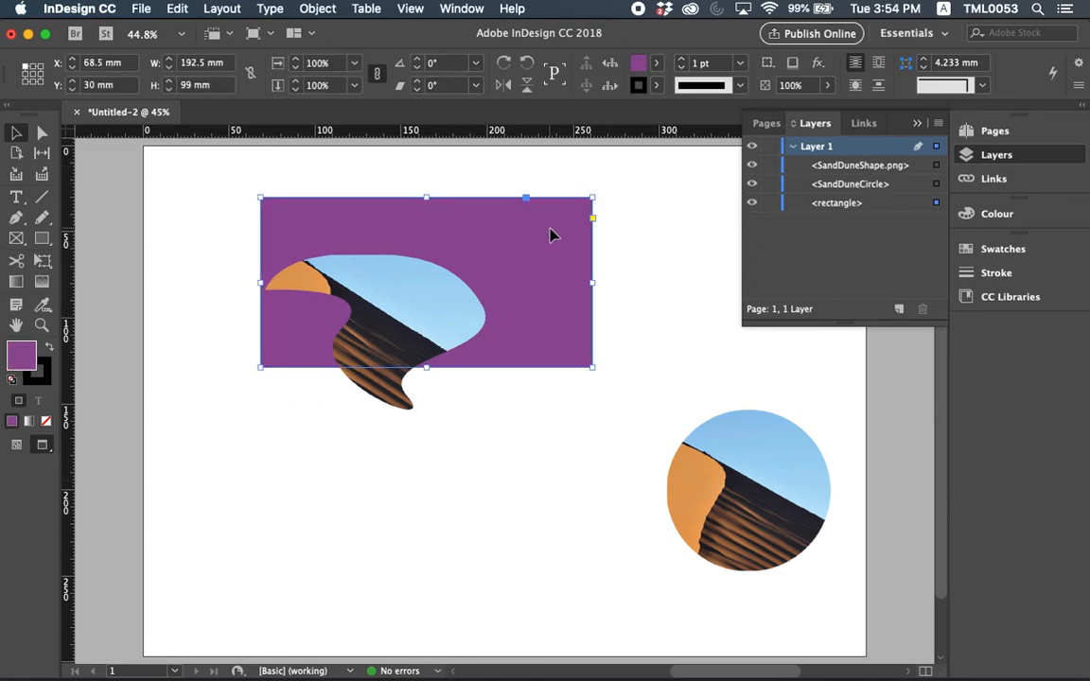
key(Delete)
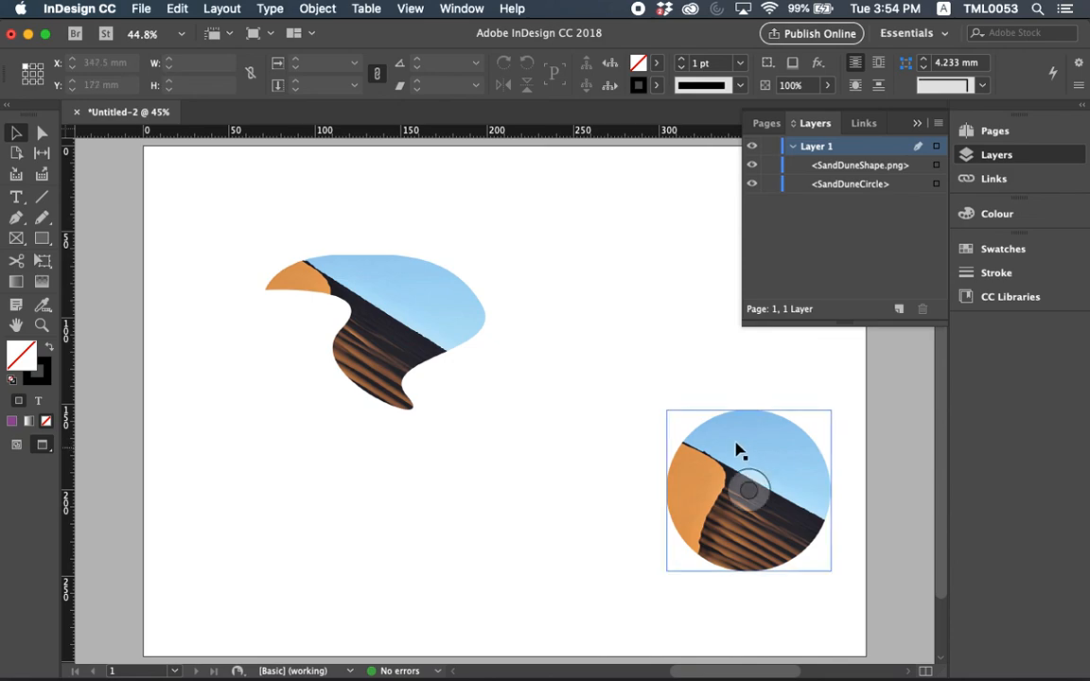
drag(771, 484, 623, 321)
click(652, 477)
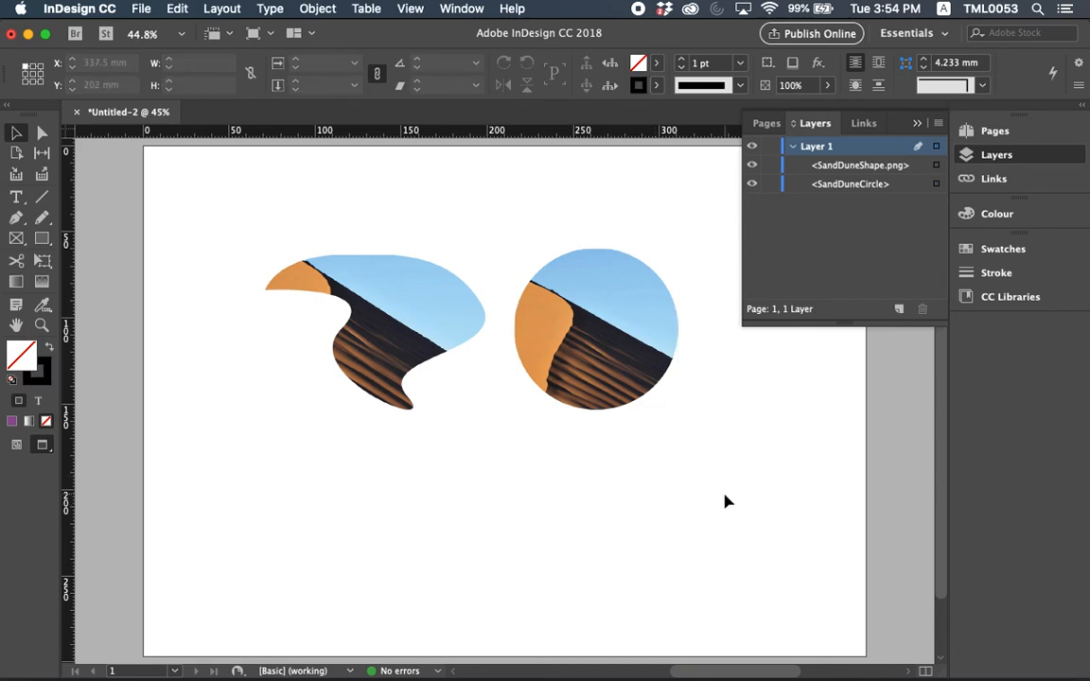